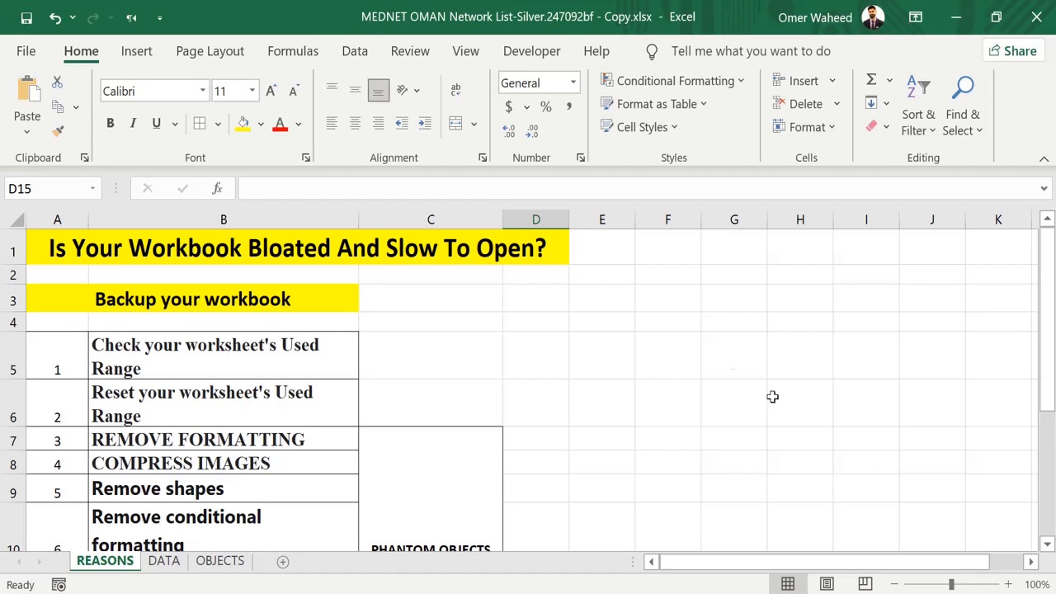
# Step: Open the DATA sheet, select its used range from cell A1, and inspect the stray entry in H209
pyautogui.click(322, 305)
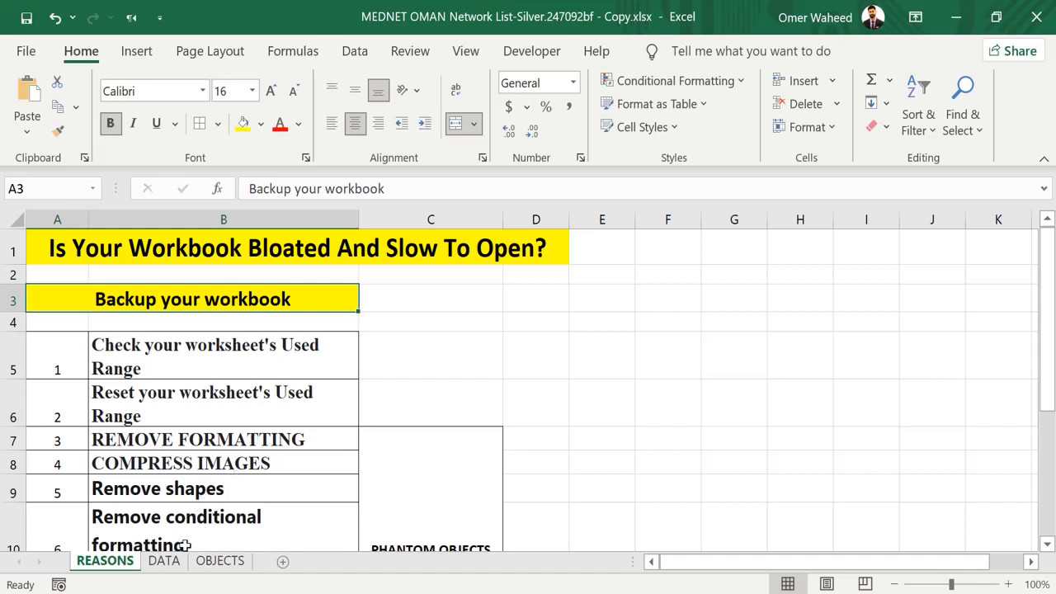
pyautogui.click(169, 564)
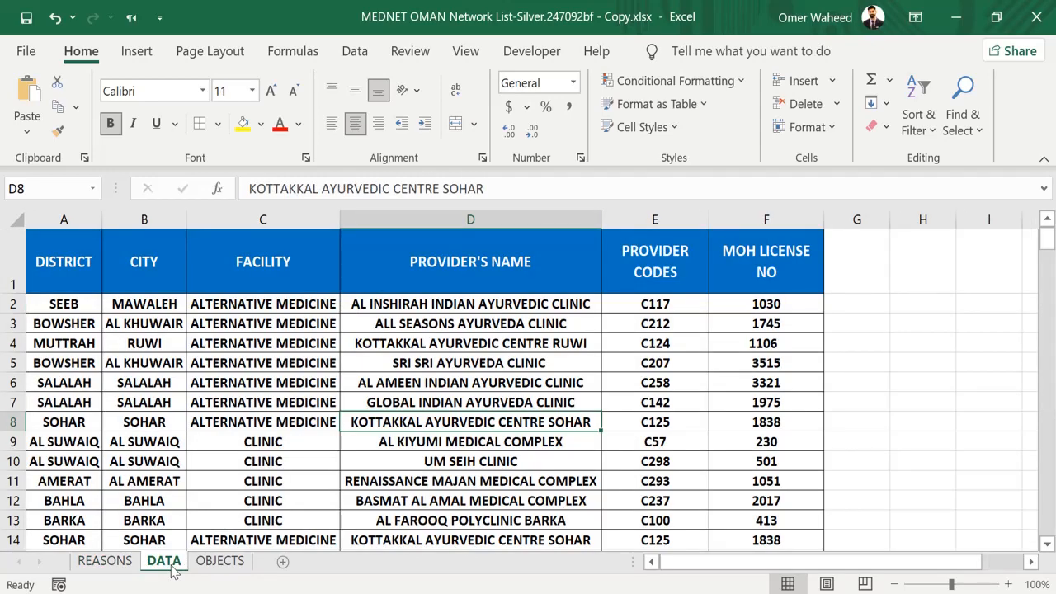
pyautogui.click(73, 262)
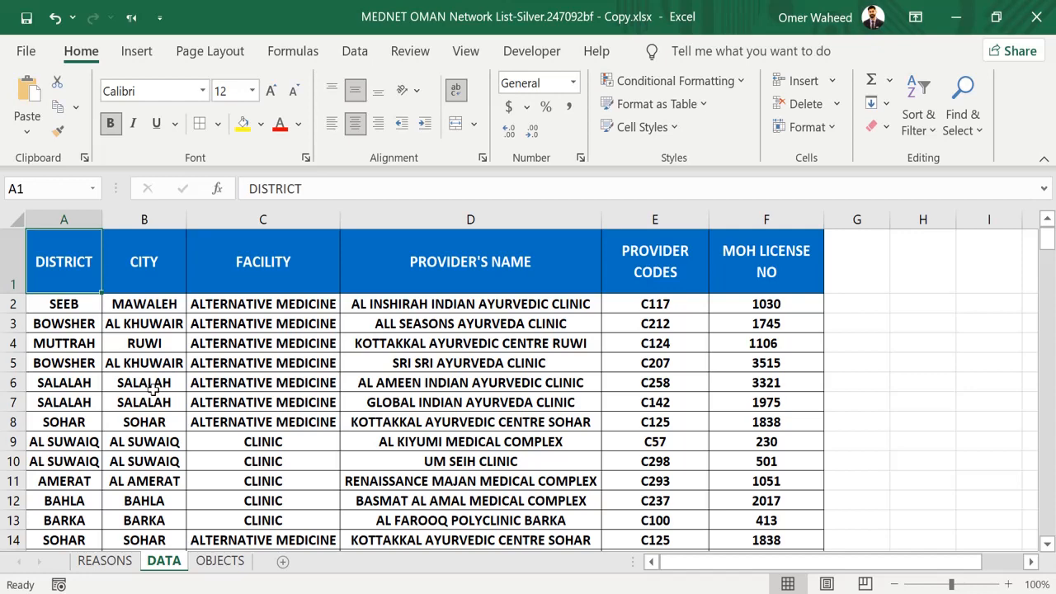
pyautogui.hotkey('ctrl', 'shift', 'End')
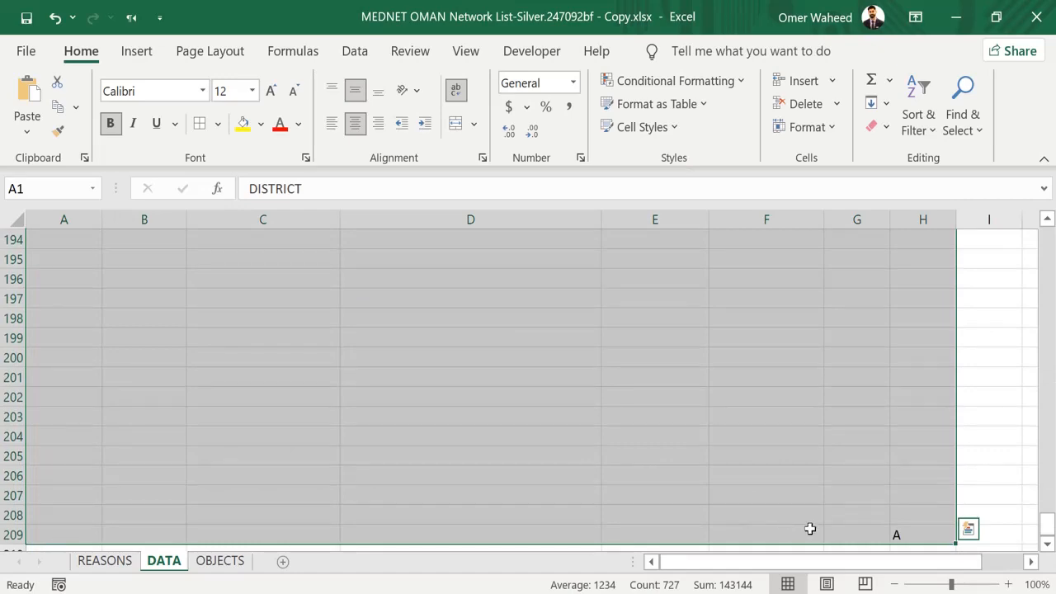
pyautogui.click(895, 536)
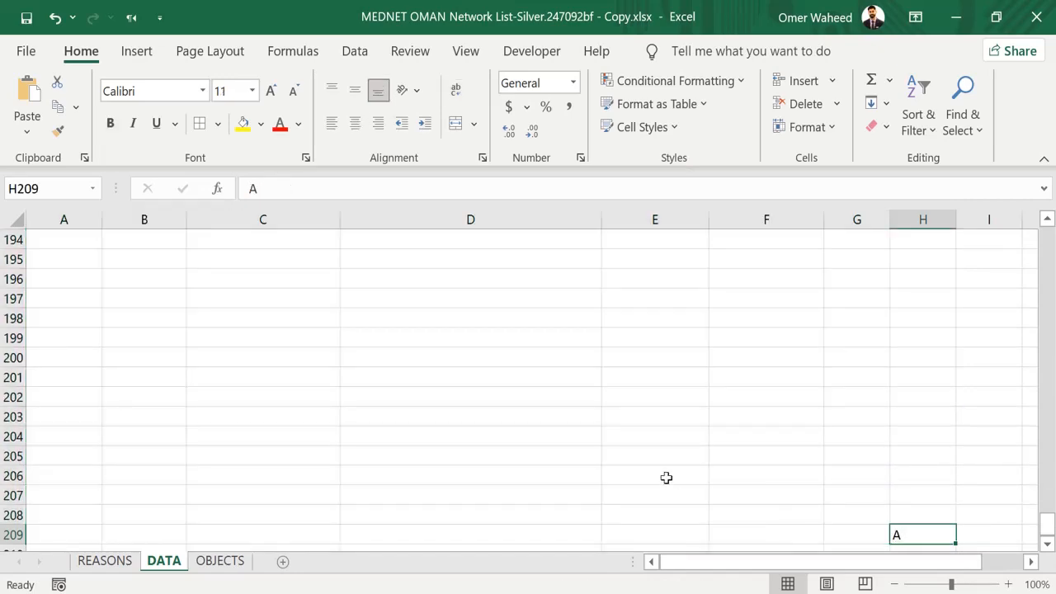
# Step: Examine how far the provider records on the DATA sheet extend and where the empty rows below them begin
pyautogui.scroll(20, 667, 478)
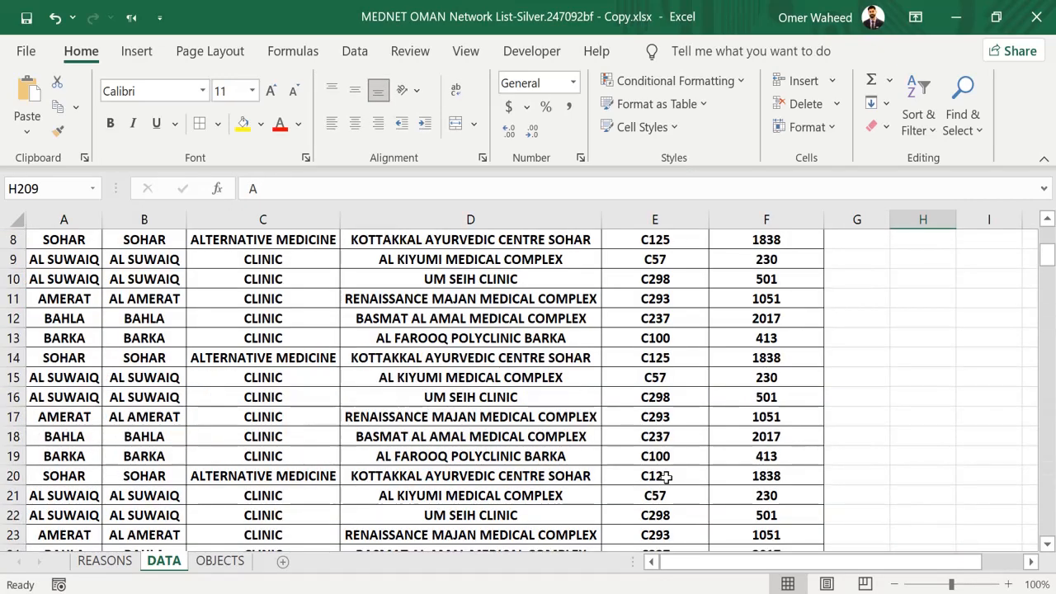
pyautogui.scroll(-14, 419, 341)
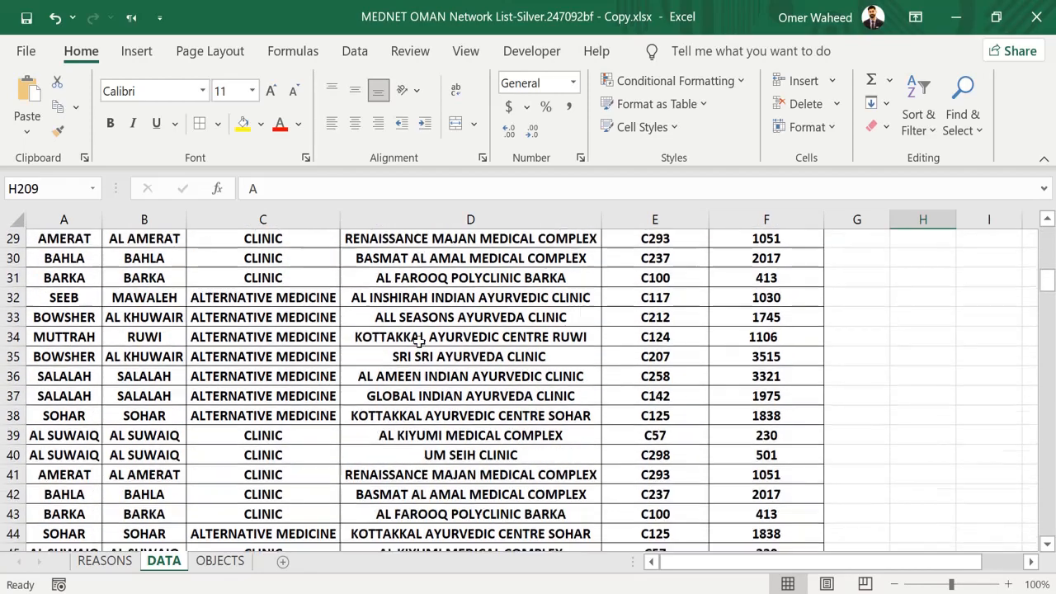
pyautogui.scroll(-16, 419, 341)
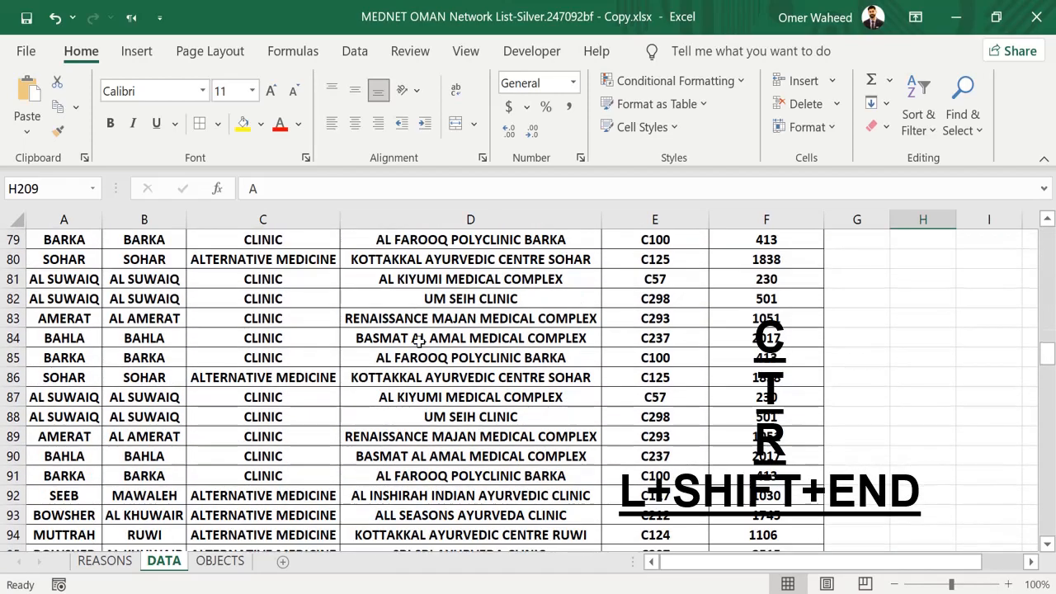
pyautogui.scroll(-10, 419, 341)
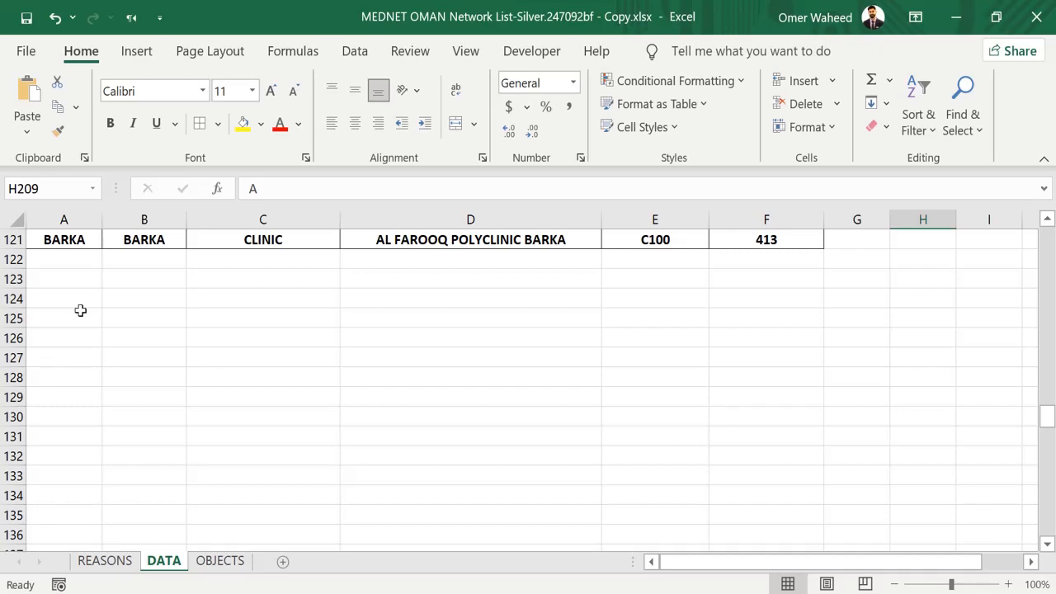
pyautogui.scroll(20, 80, 310)
pyautogui.scroll(-20, 80, 310)
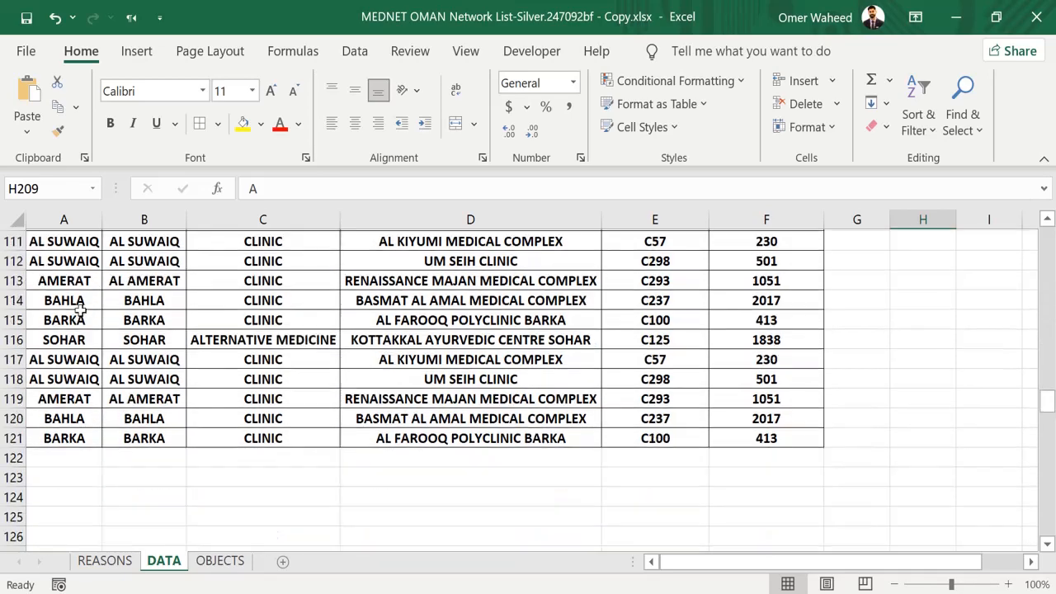
pyautogui.scroll(-20, 80, 310)
pyautogui.scroll(20, 79, 311)
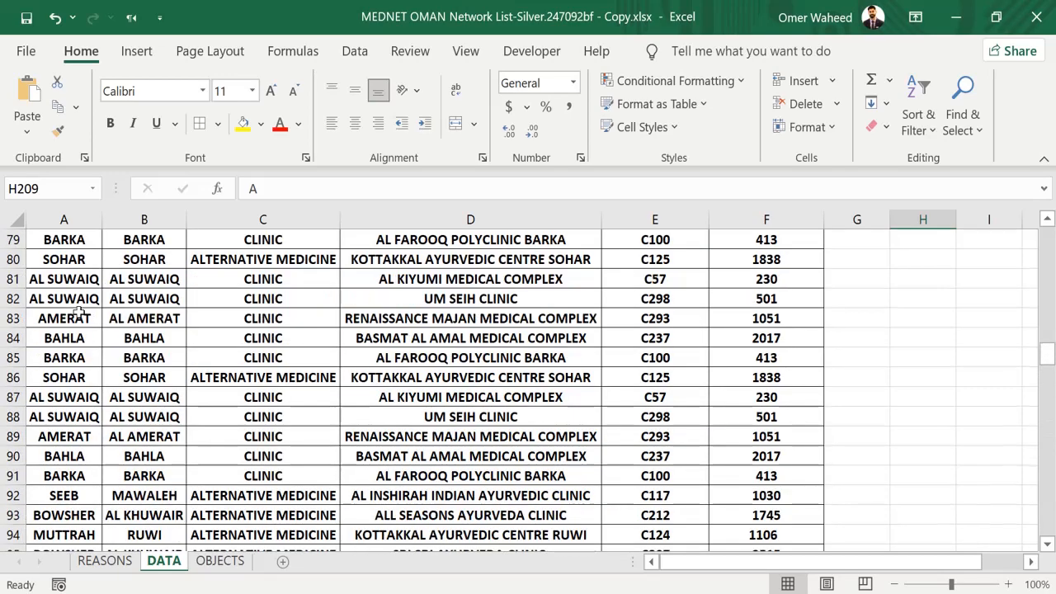
pyautogui.scroll(20, 78, 312)
# Step: Select the used range again from the DISTRICT header cell and go to its last cell, H209
pyautogui.click(75, 263)
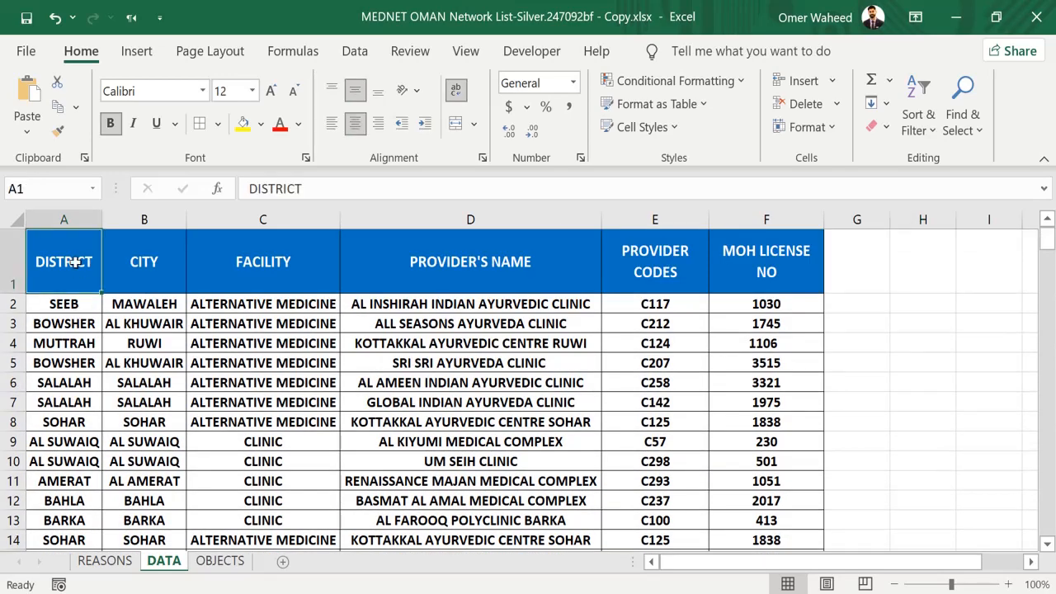
pyautogui.hotkey('ctrl', 'shift', 'End')
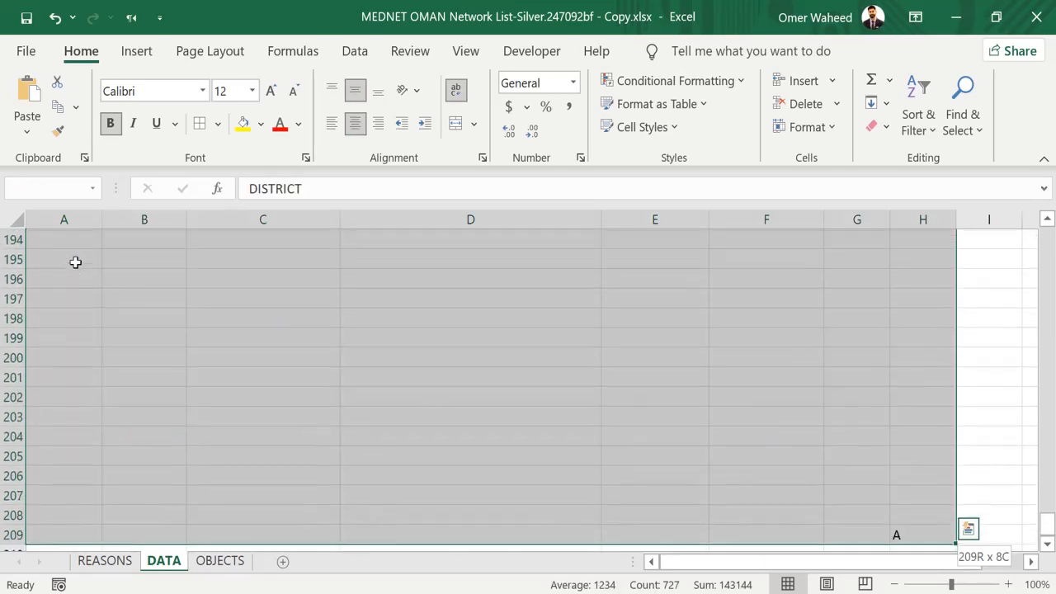
pyautogui.click(915, 537)
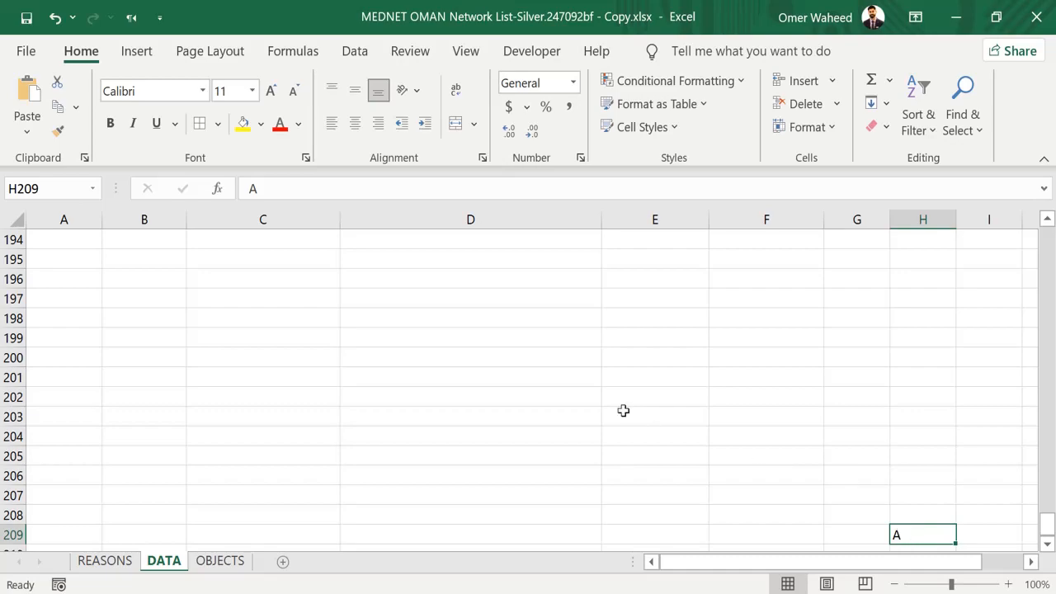
# Step: Locate the last actual provider record and select its MOH license number in F121
pyautogui.scroll(20, 623, 410)
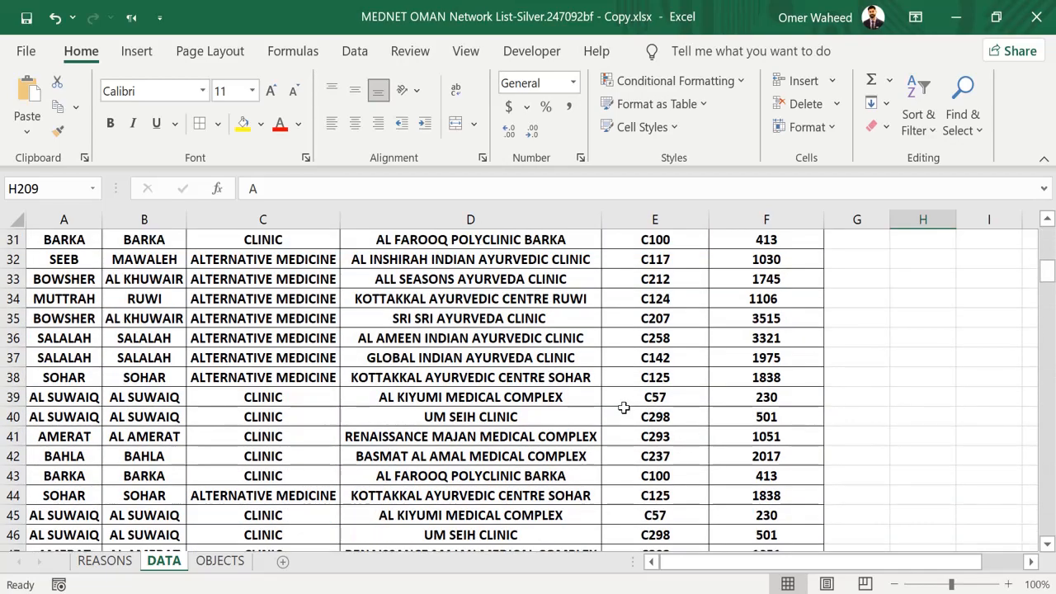
pyautogui.scroll(-6, 624, 408)
pyautogui.scroll(-20, 624, 408)
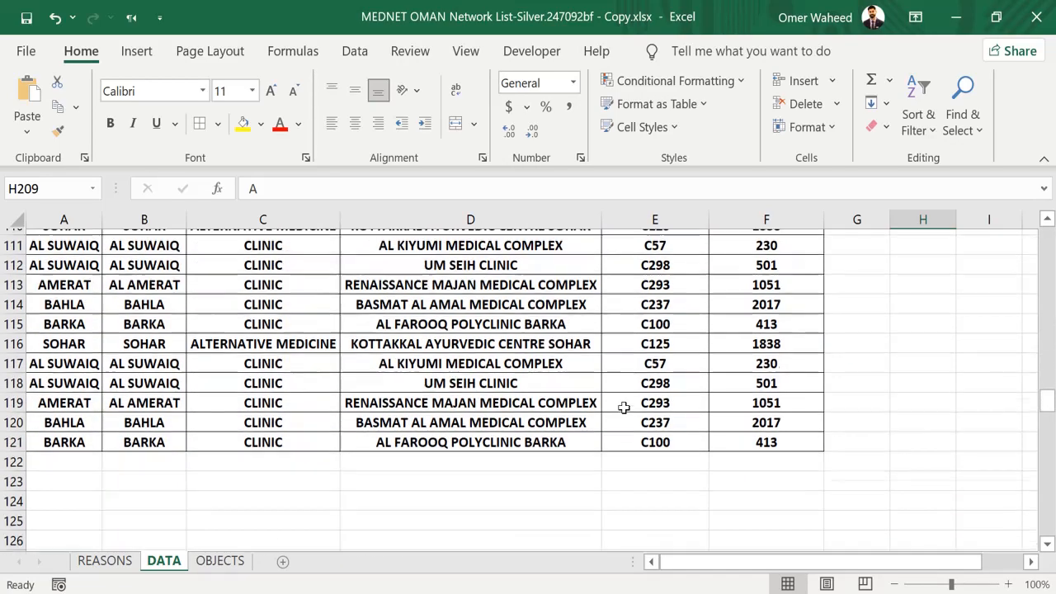
pyautogui.click(754, 357)
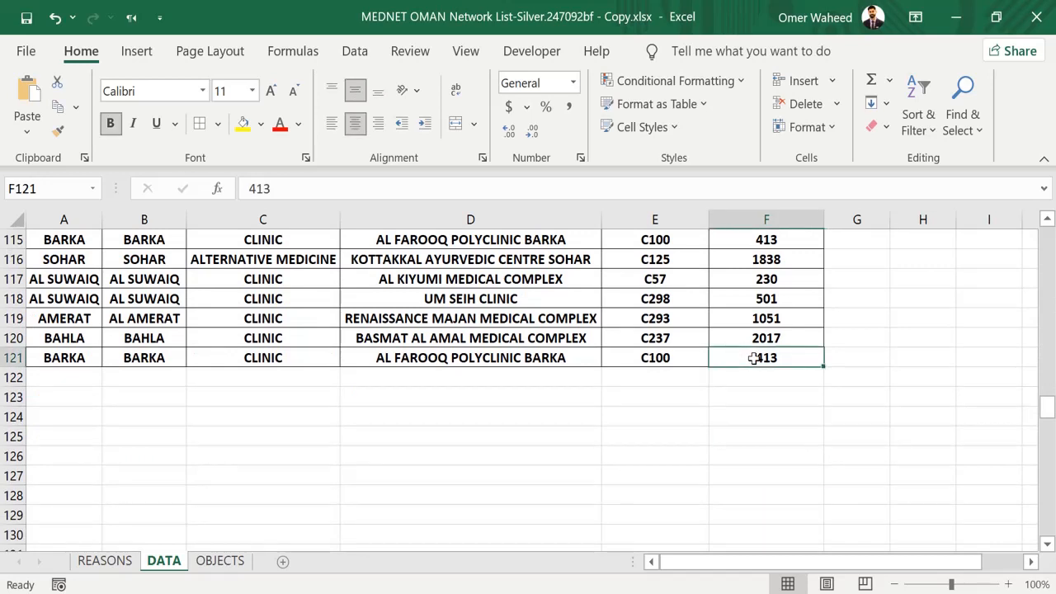
# Step: Select from G122 to the end of the used range and delete the entire rows
pyautogui.click(836, 373)
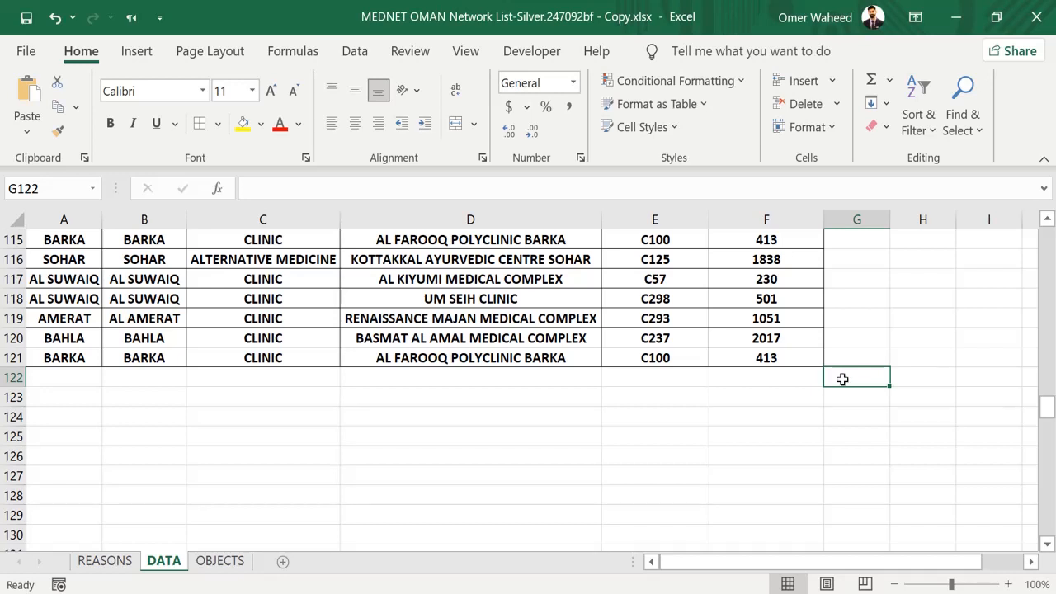
pyautogui.hotkey('ctrl', 'shift', 'End')
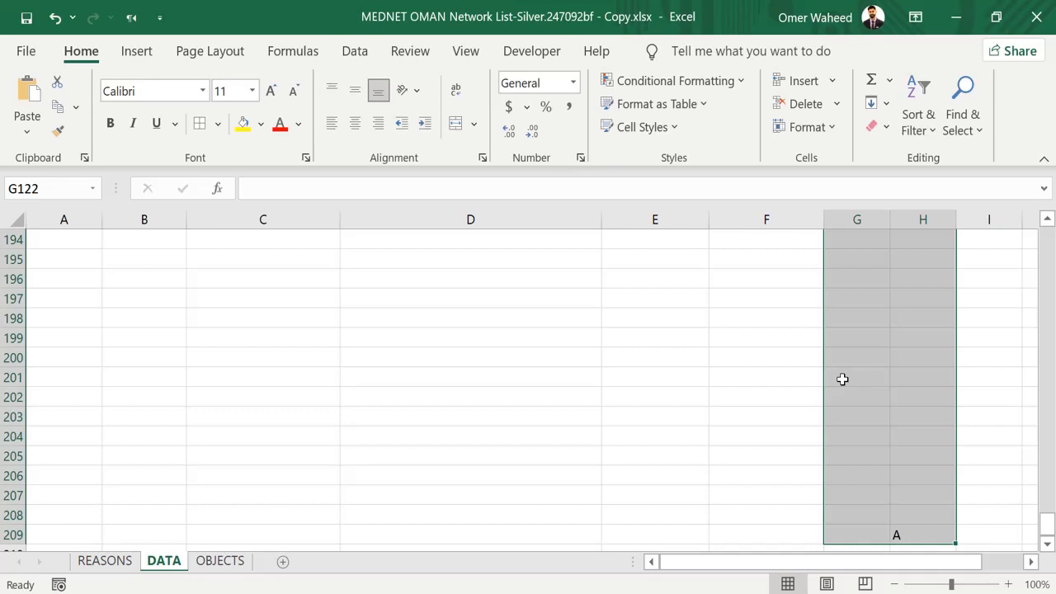
pyautogui.rightClick(843, 379)
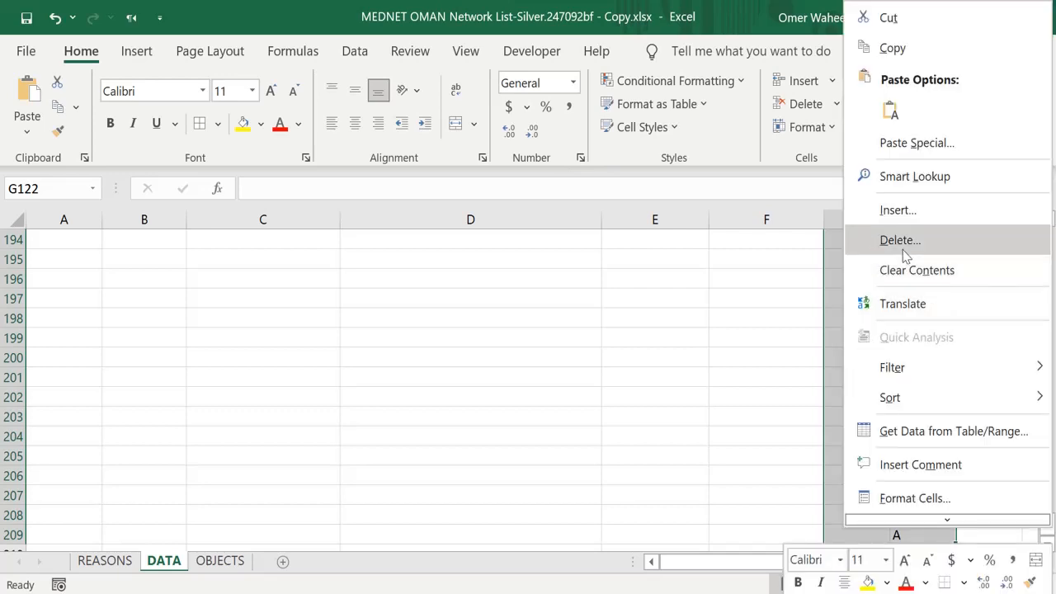
pyautogui.click(874, 246)
pyautogui.click(874, 250)
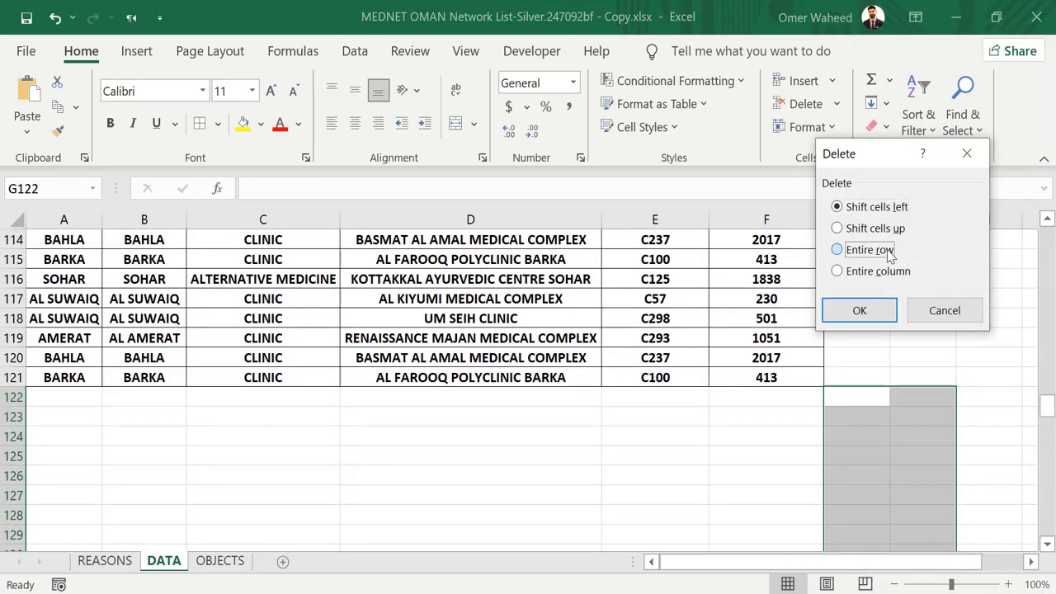
pyautogui.click(860, 312)
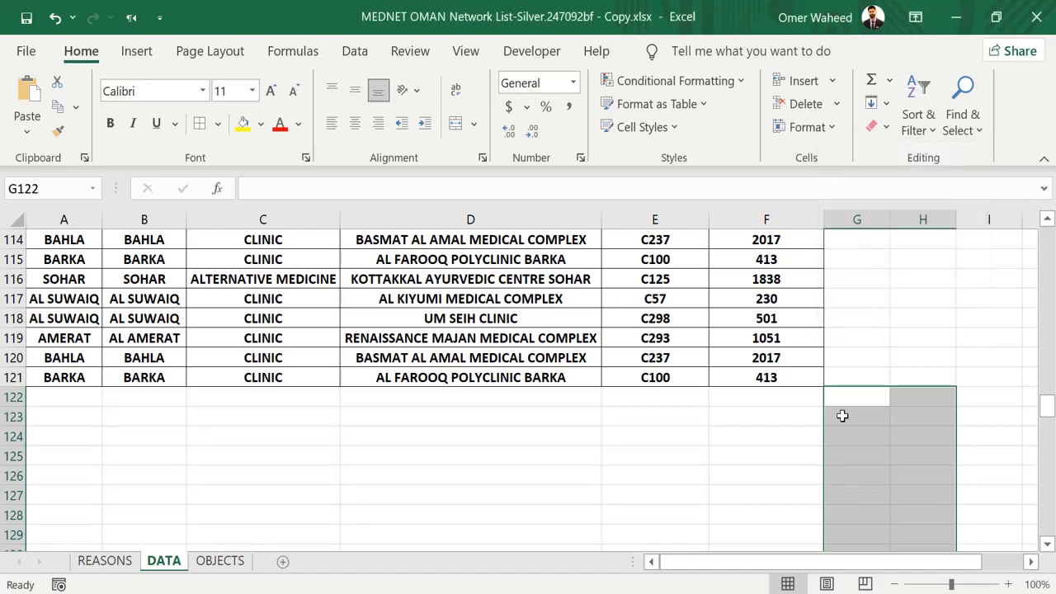
# Step: Delete the entire columns G and H beside the provider records using the same selection
pyautogui.rightClick(842, 416)
pyautogui.click(883, 248)
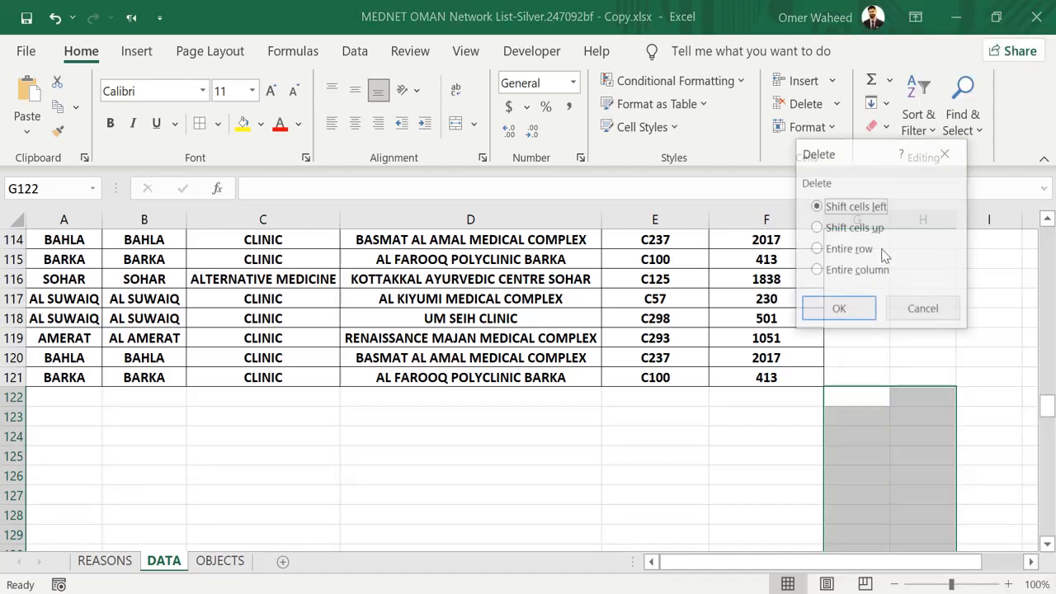
pyautogui.click(870, 272)
pyautogui.click(858, 312)
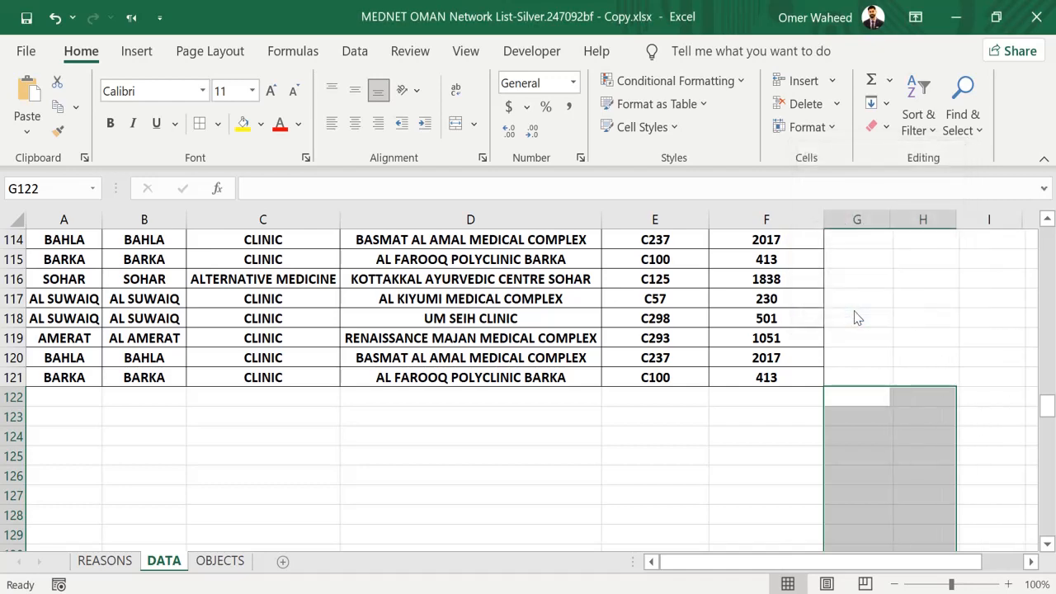
# Step: Recheck the DATA sheet's used range by selecting from cell A1 to the last used cell
pyautogui.scroll(20, 735, 335)
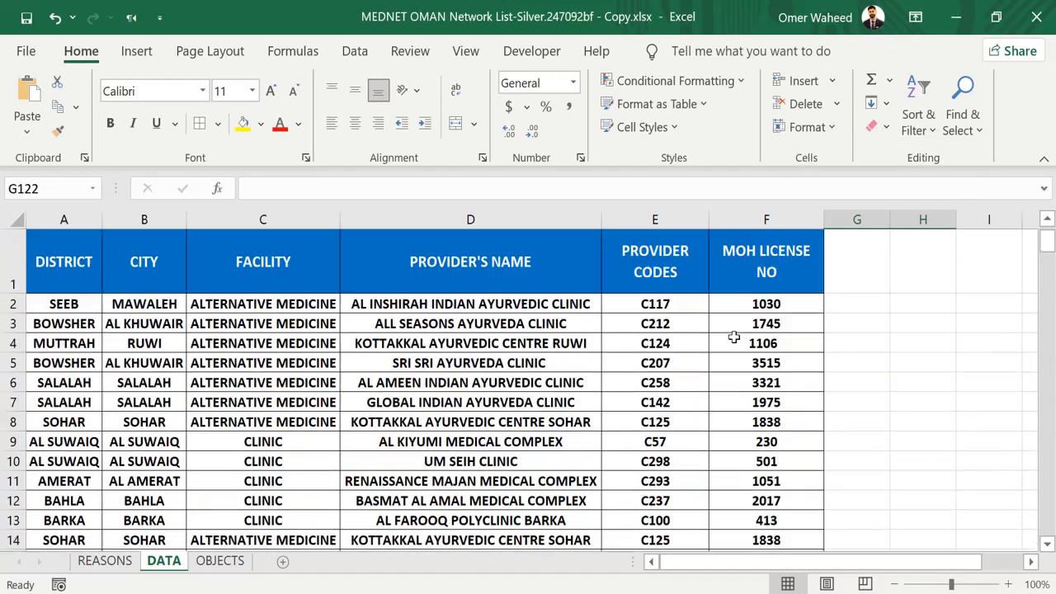
pyautogui.click(90, 259)
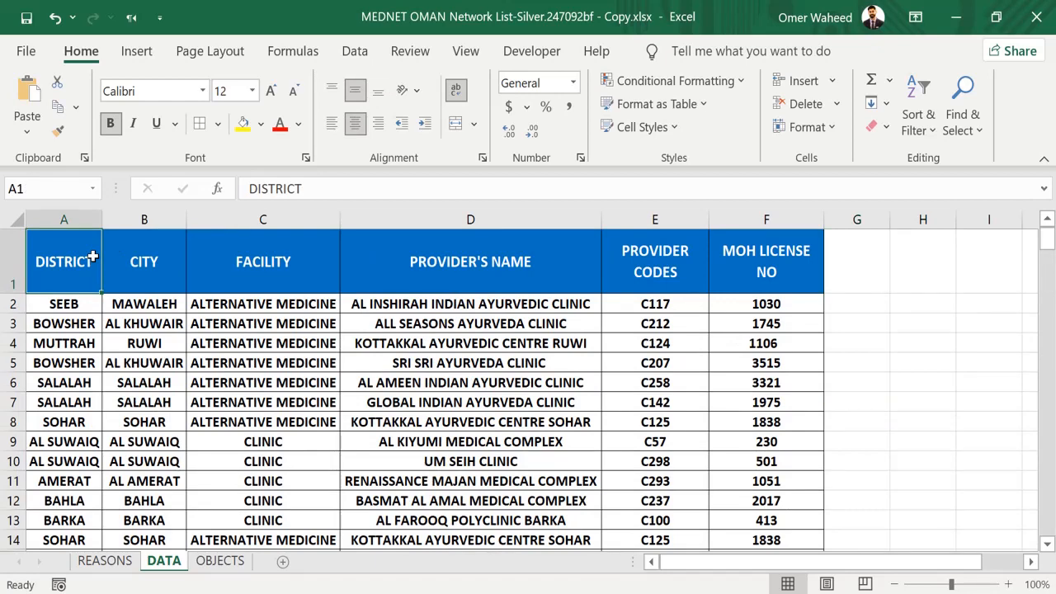
pyautogui.hotkey('ctrl', 'shift', 'End')
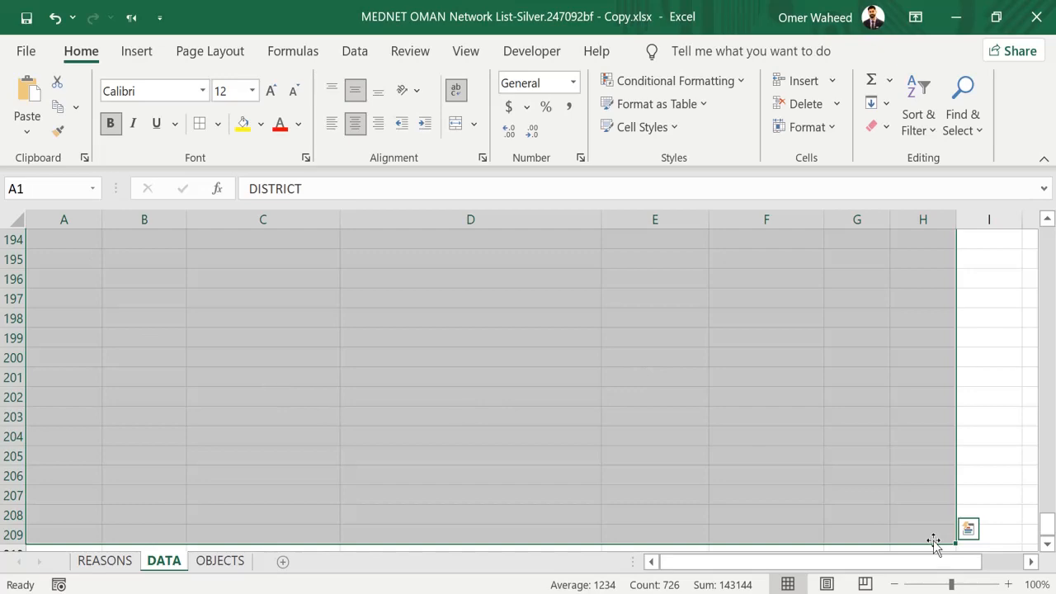
pyautogui.click(861, 507)
# Step: Return to the end of the provider records and select the last data cell, F121
pyautogui.scroll(20, 860, 506)
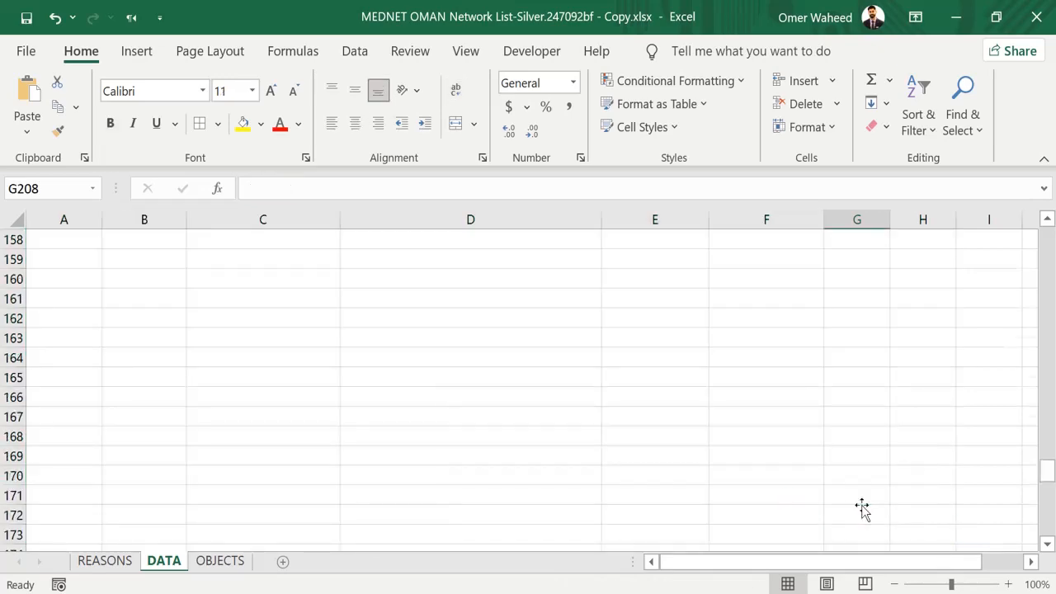
pyautogui.scroll(20, 862, 507)
pyautogui.scroll(-14, 862, 505)
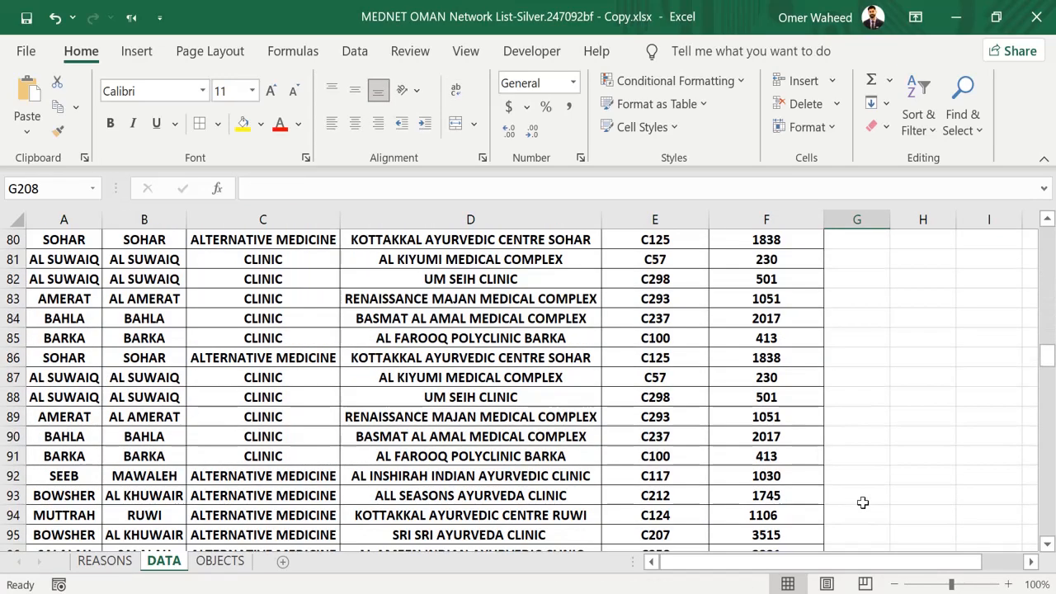
pyautogui.scroll(-6, 863, 503)
pyautogui.click(788, 339)
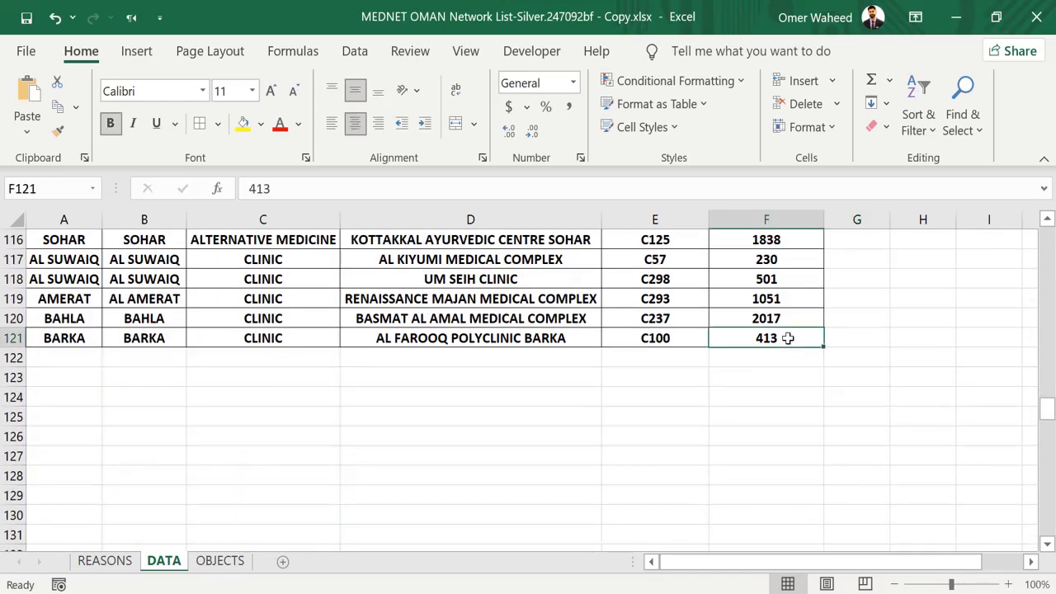
# Step: Save and close the workbook, minimize the windows behind it, and reopen "MEDNET OMAN Network List-Silver.247092bf - Copy.xlsx" from the desktop
pyautogui.click(32, 21)
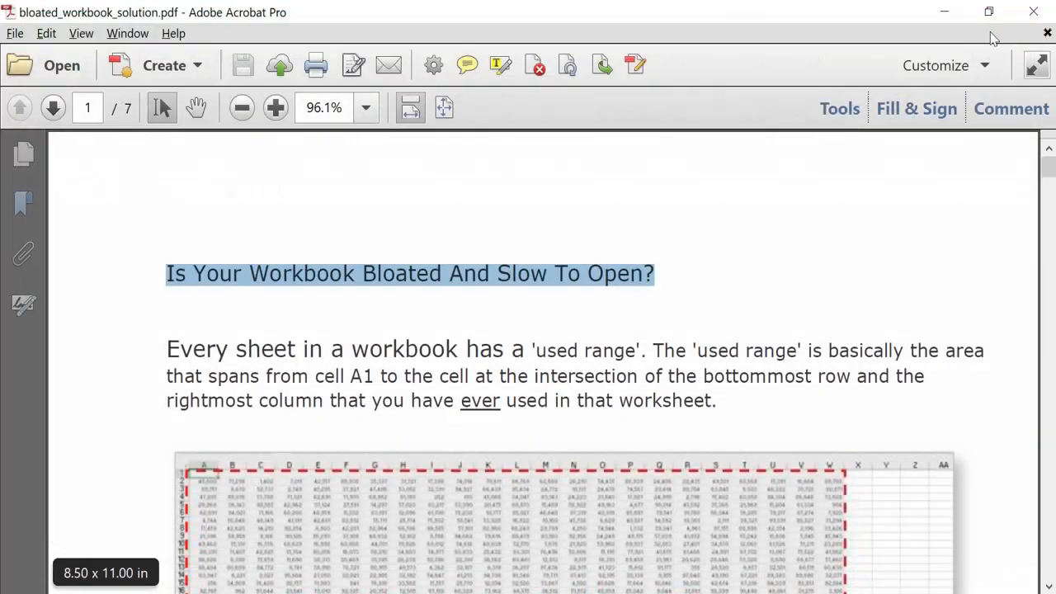
pyautogui.click(946, 12)
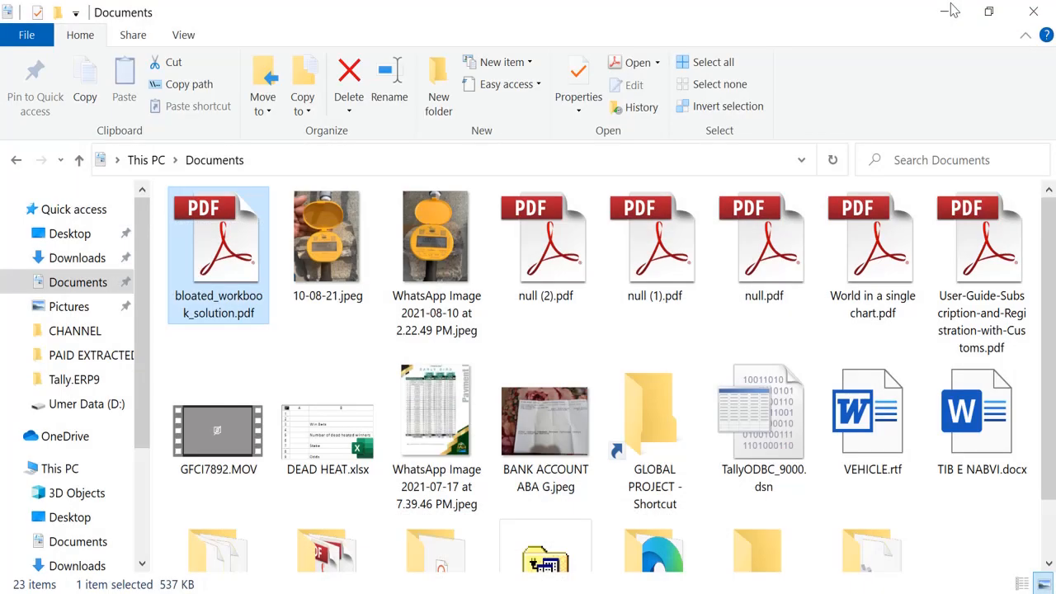
pyautogui.click(951, 11)
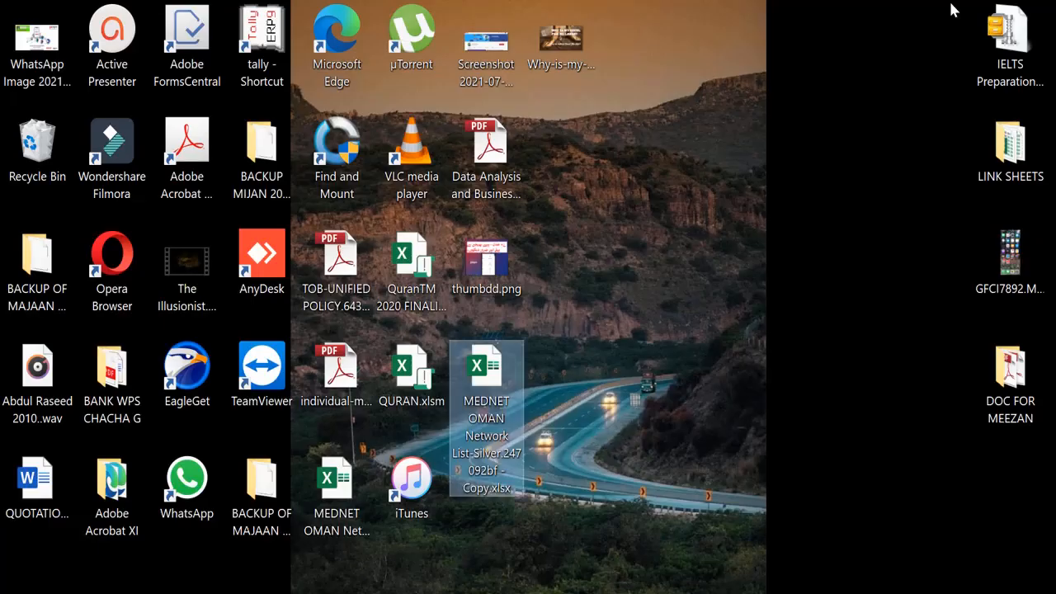
pyautogui.doubleClick(501, 408)
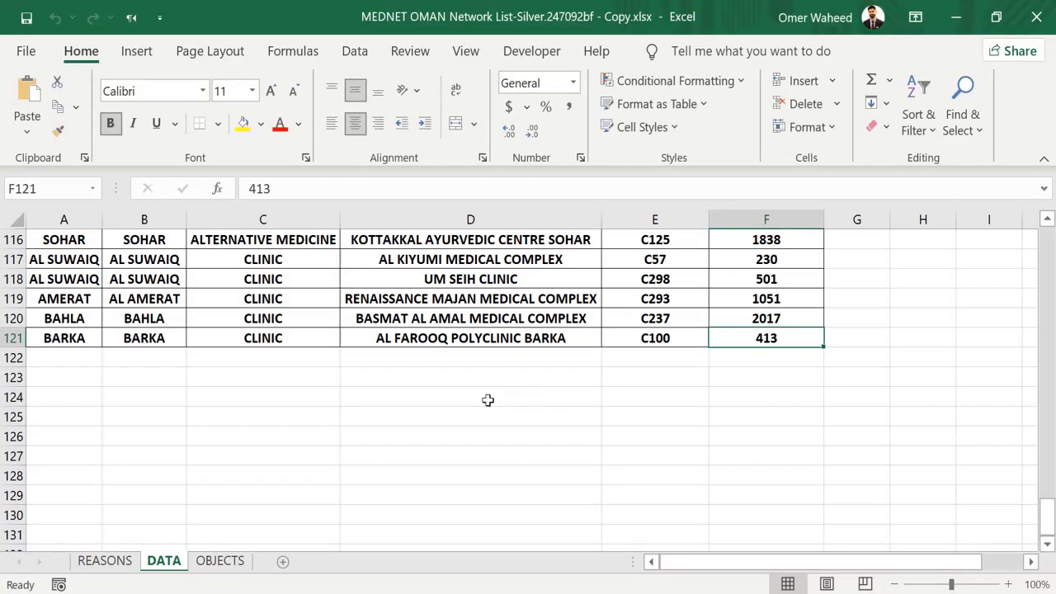
# Step: Verify the DATA sheet's used range by selecting from A1 to the last used cell and inspecting the empty rows below the records
pyautogui.click(91, 261)
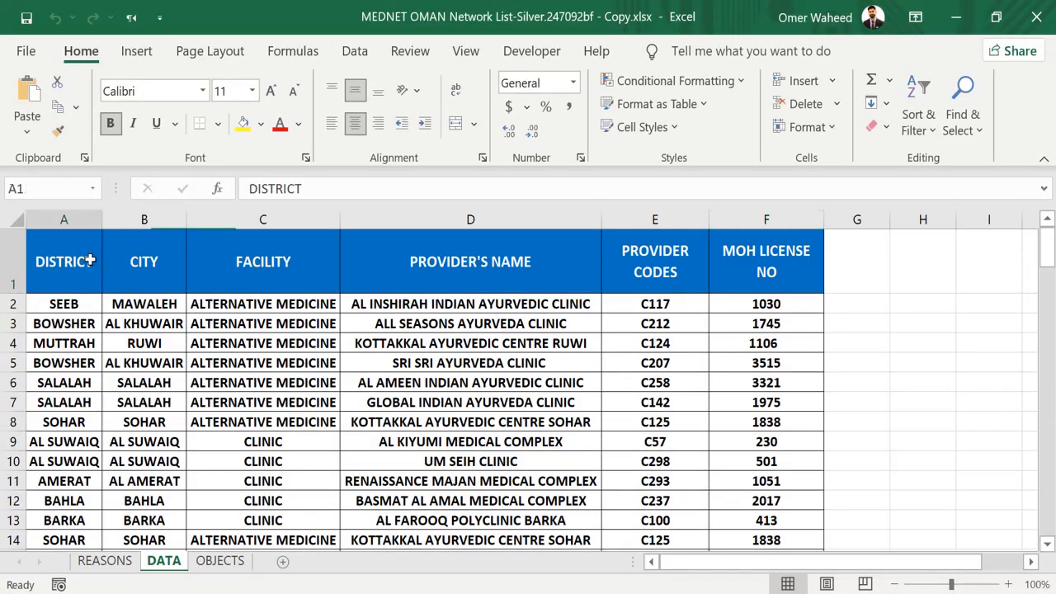
pyautogui.hotkey('ctrl', 'shift', 'End')
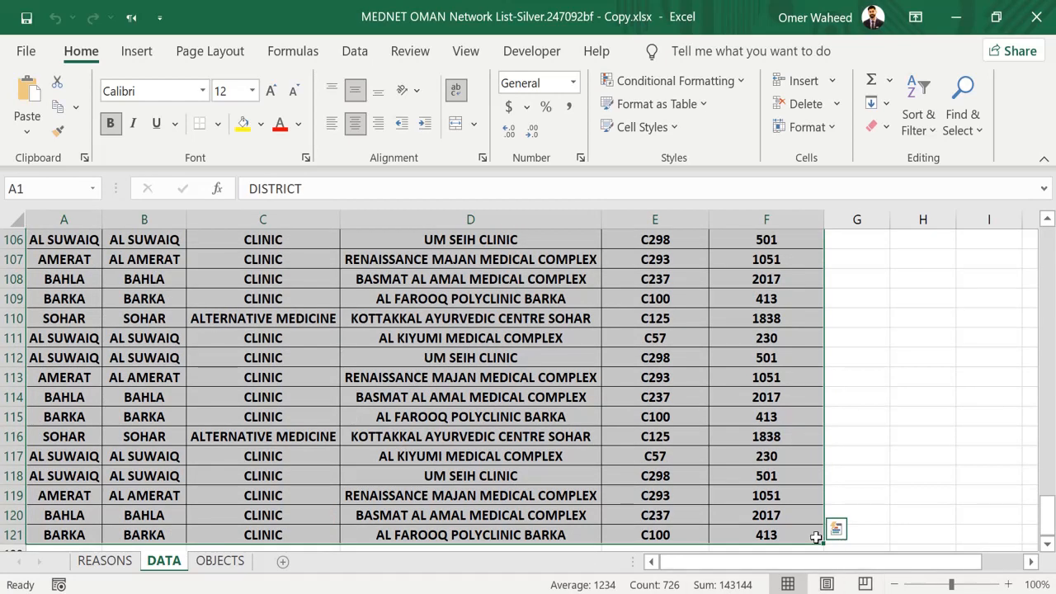
pyautogui.scroll(-20, 817, 537)
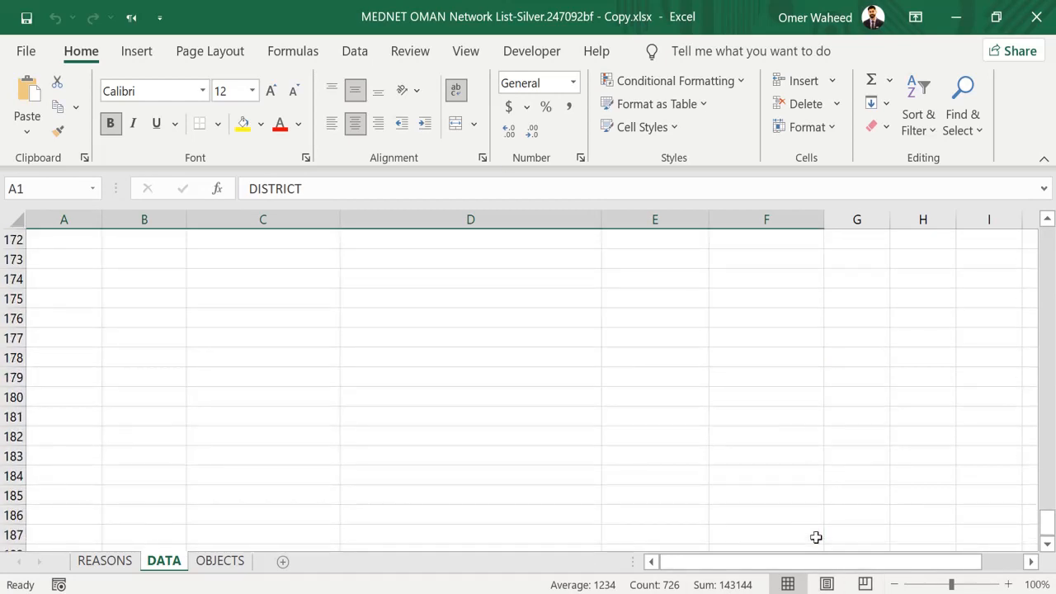
pyautogui.click(941, 517)
pyautogui.scroll(-8, 940, 519)
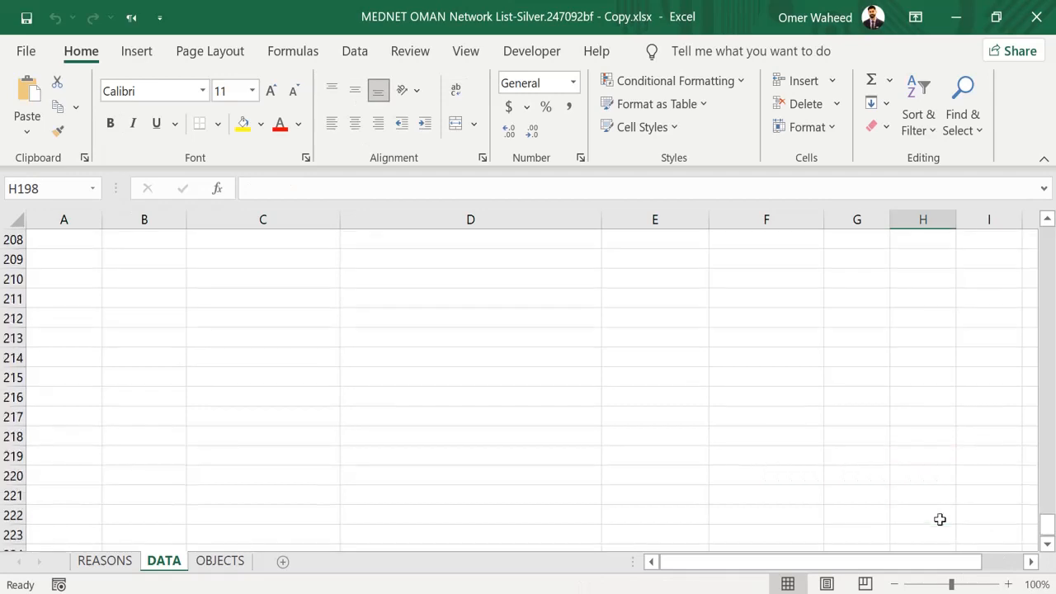
pyautogui.click(940, 519)
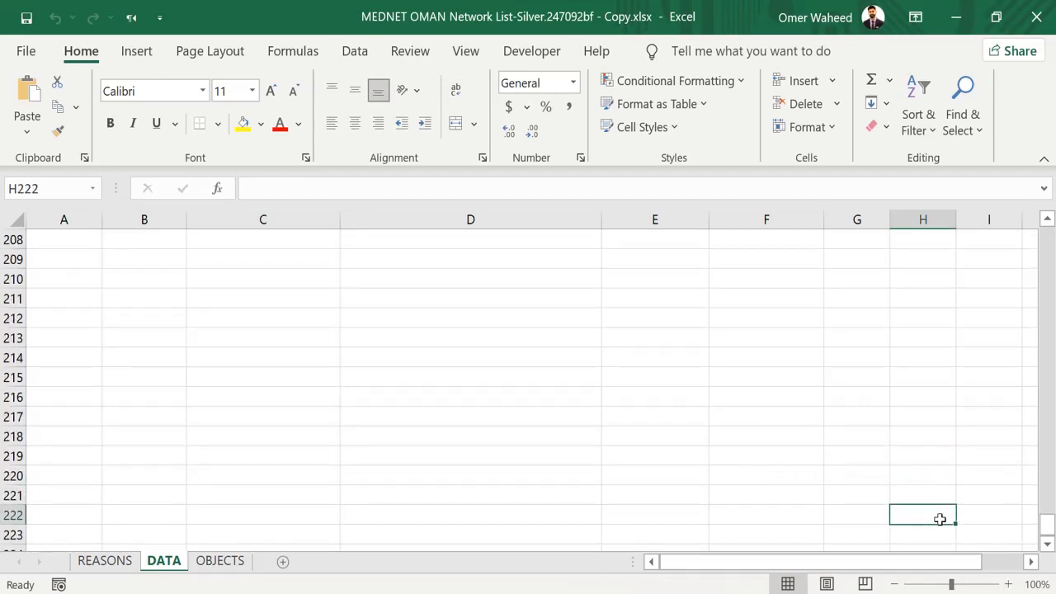
pyautogui.scroll(20, 940, 519)
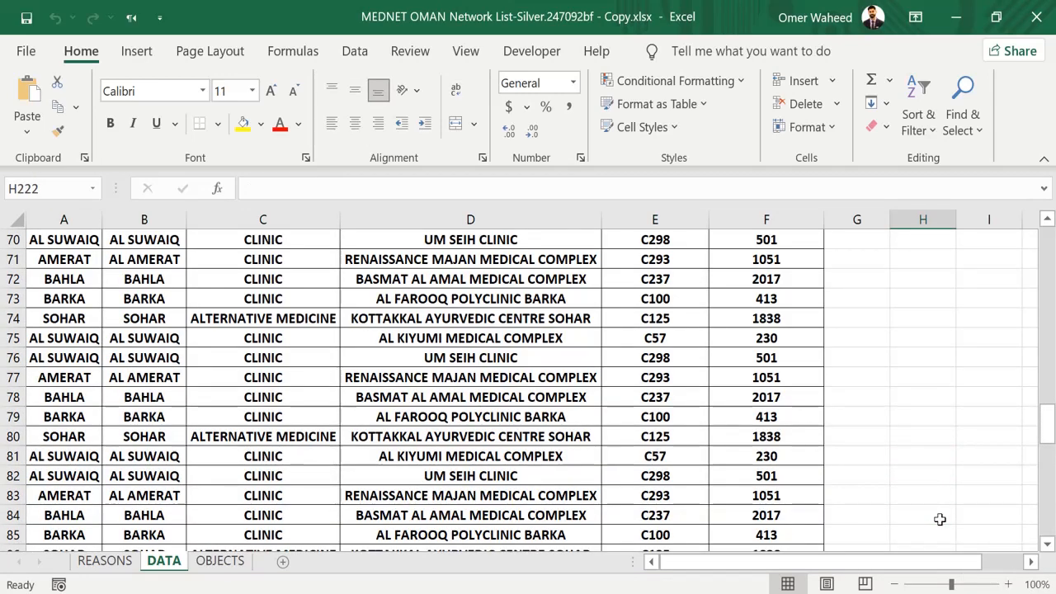
pyautogui.click(86, 261)
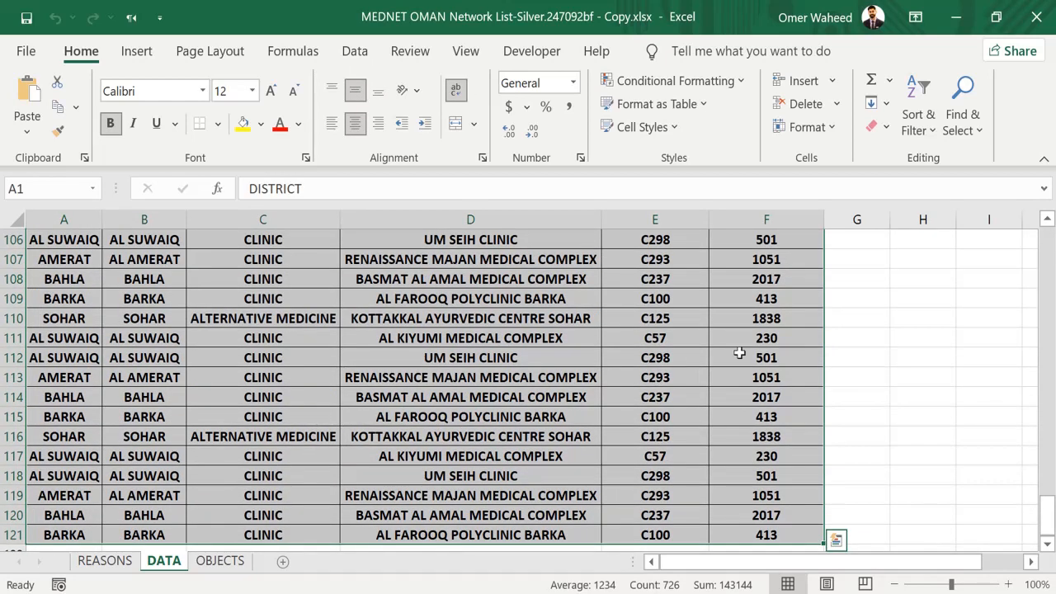
pyautogui.click(841, 363)
# Step: Review the list on the REASONS sheet and go to cell A1 of the OBJECTS sheet
pyautogui.click(104, 561)
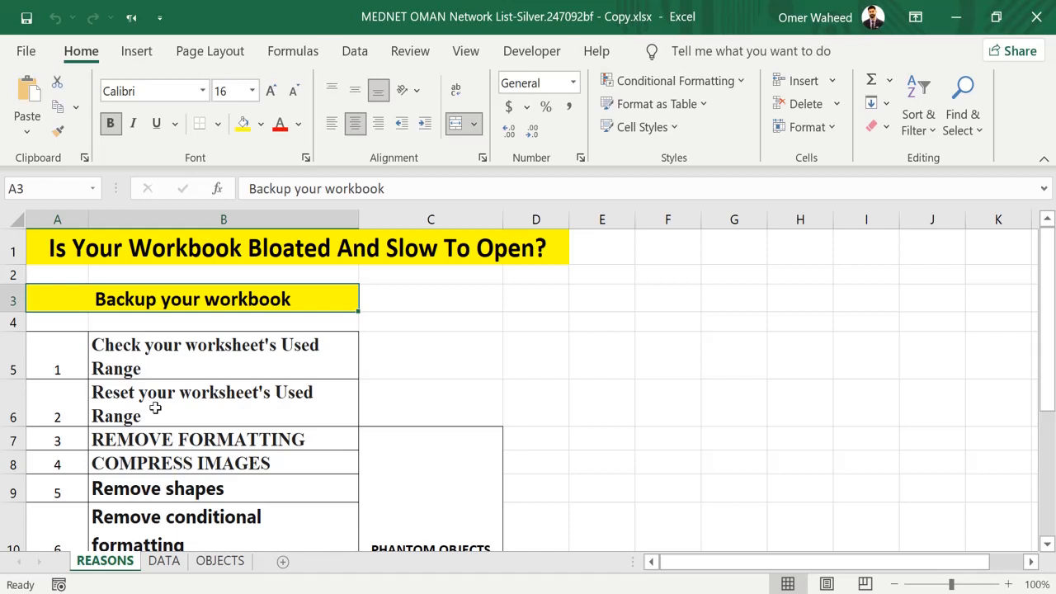
pyautogui.click(220, 563)
pyautogui.scroll(20, 262, 467)
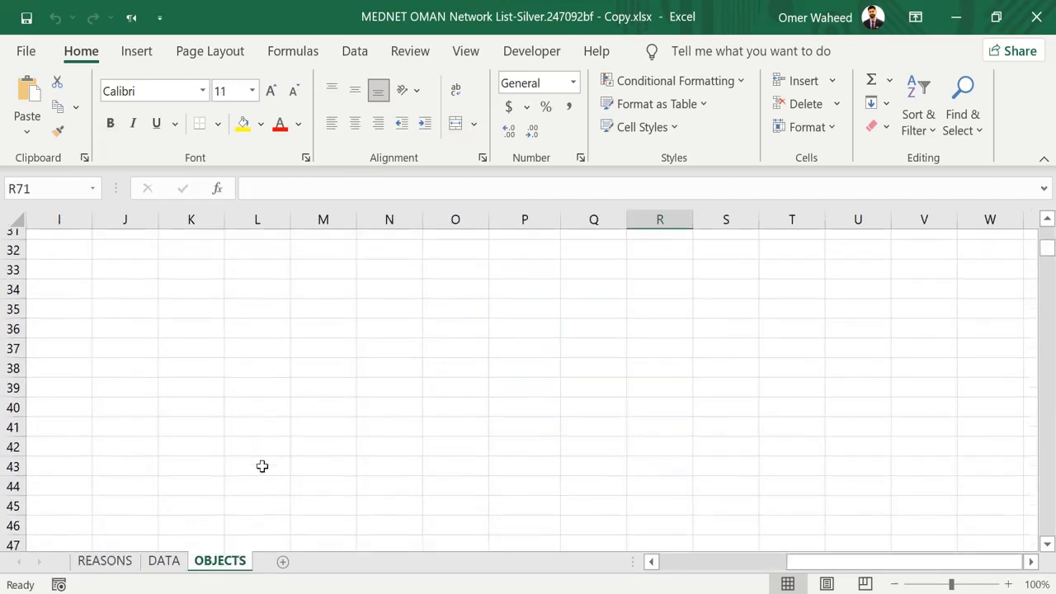
pyautogui.hotkey('ctrl', 'Home')
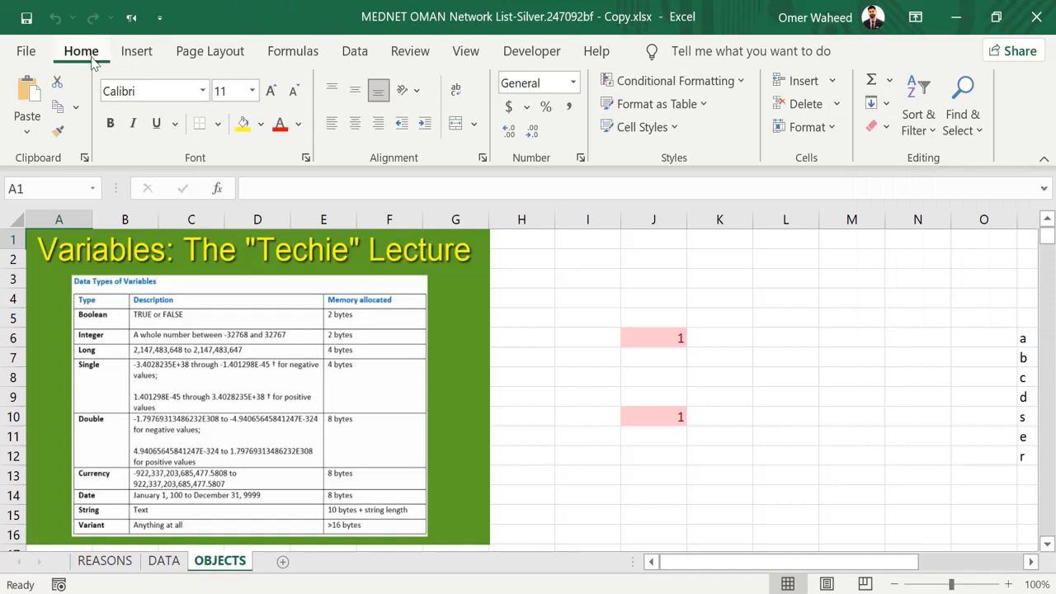
pyautogui.click(974, 137)
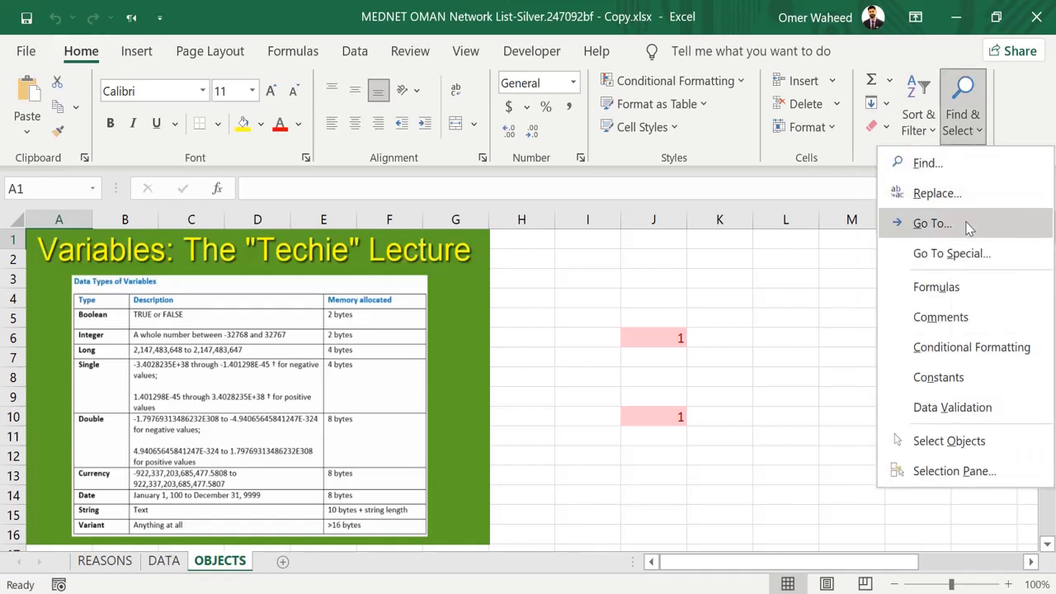
pyautogui.click(953, 254)
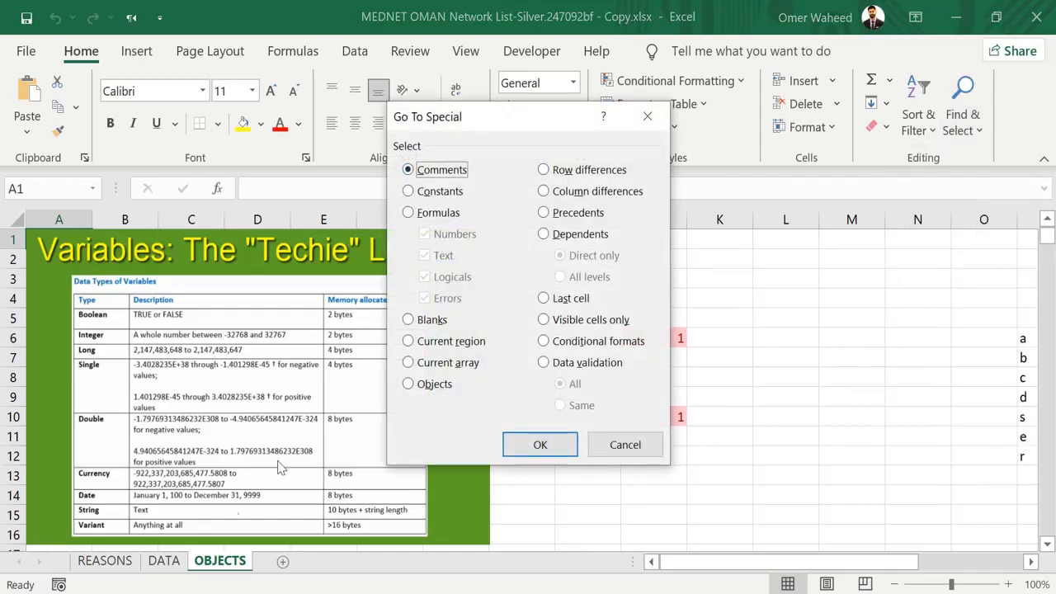
pyautogui.click(611, 446)
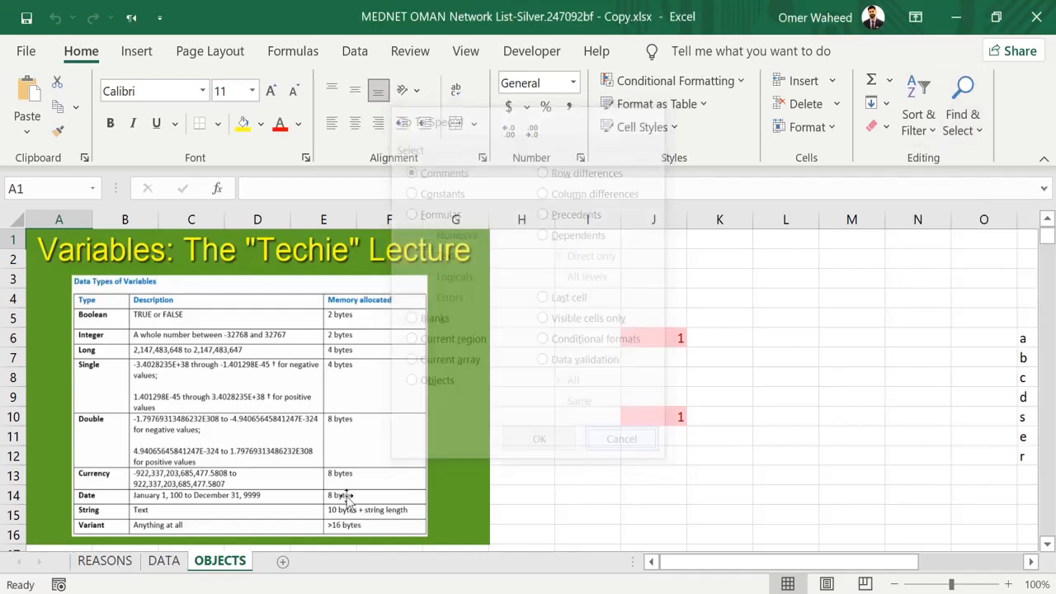
# Step: Mark the REMOVE FORMATTING entry on REASONS, and use Go To Special to select all cells with conditional formats on the OBJECTS sheet
pyautogui.click(104, 561)
pyautogui.click(158, 439)
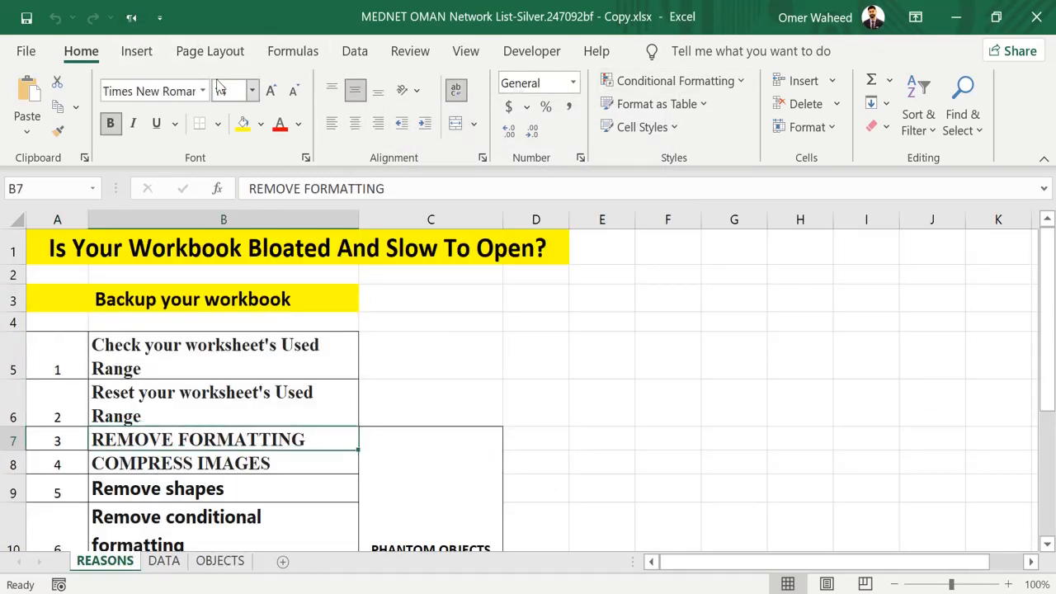
pyautogui.click(221, 561)
pyautogui.click(959, 132)
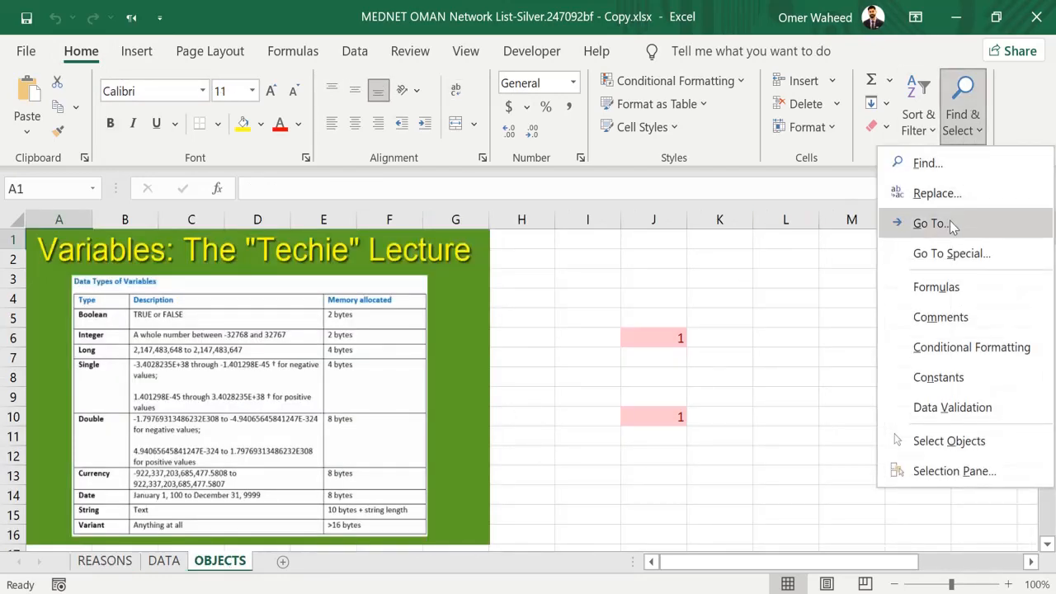
pyautogui.click(962, 250)
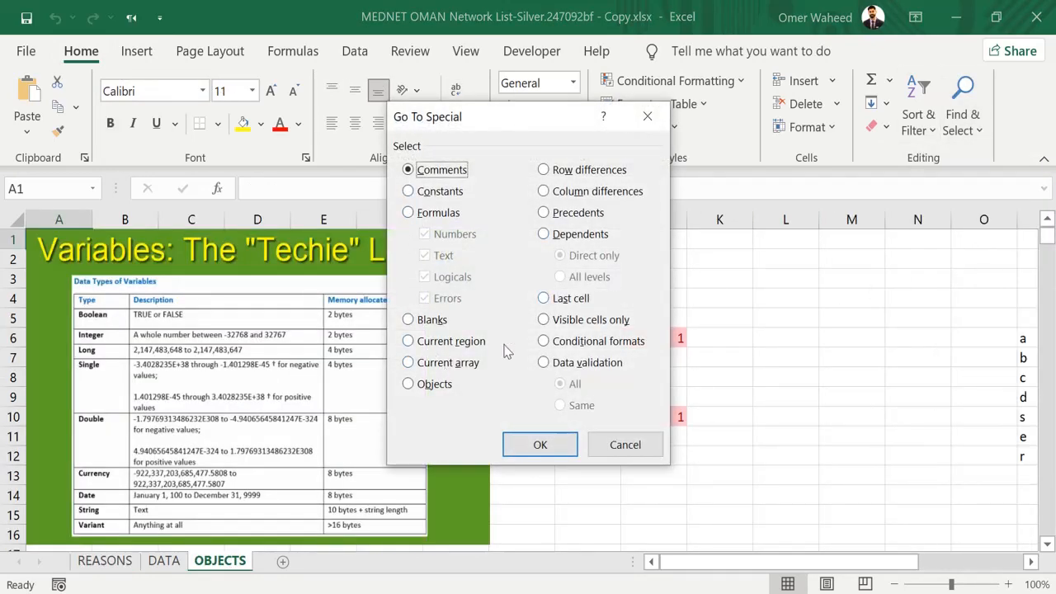
pyautogui.click(600, 349)
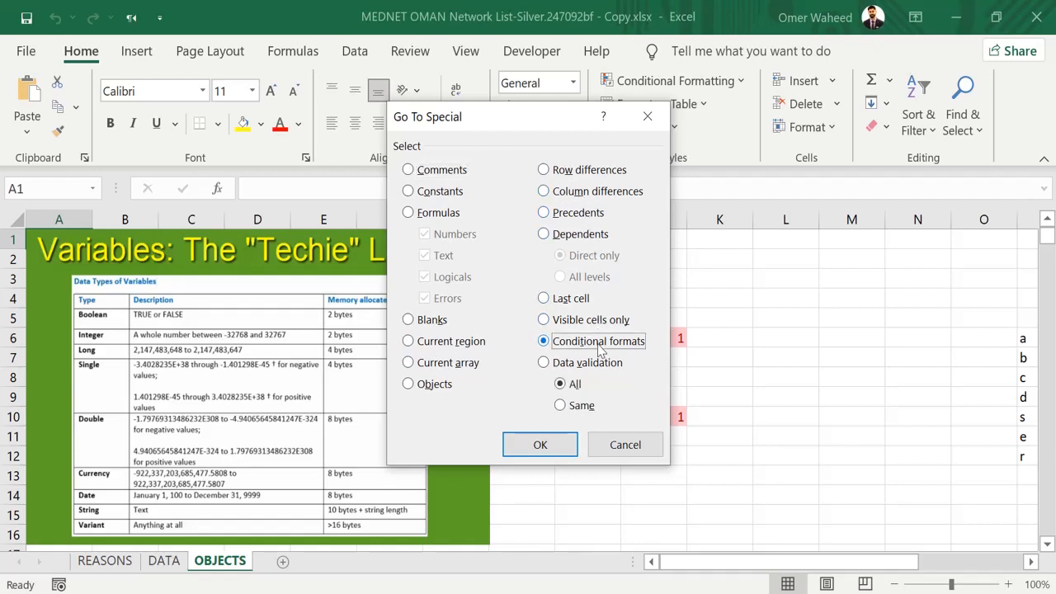
pyautogui.click(554, 451)
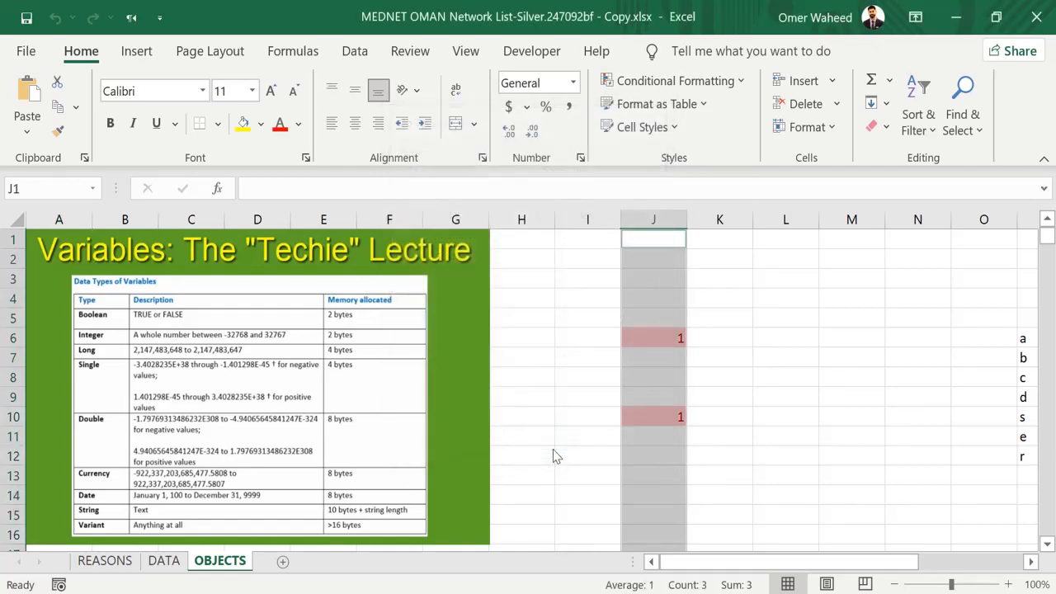
# Step: Check how far the conditionally formatted range extends on the OBJECTS sheet and delete the entire column J
pyautogui.scroll(-20, 658, 244)
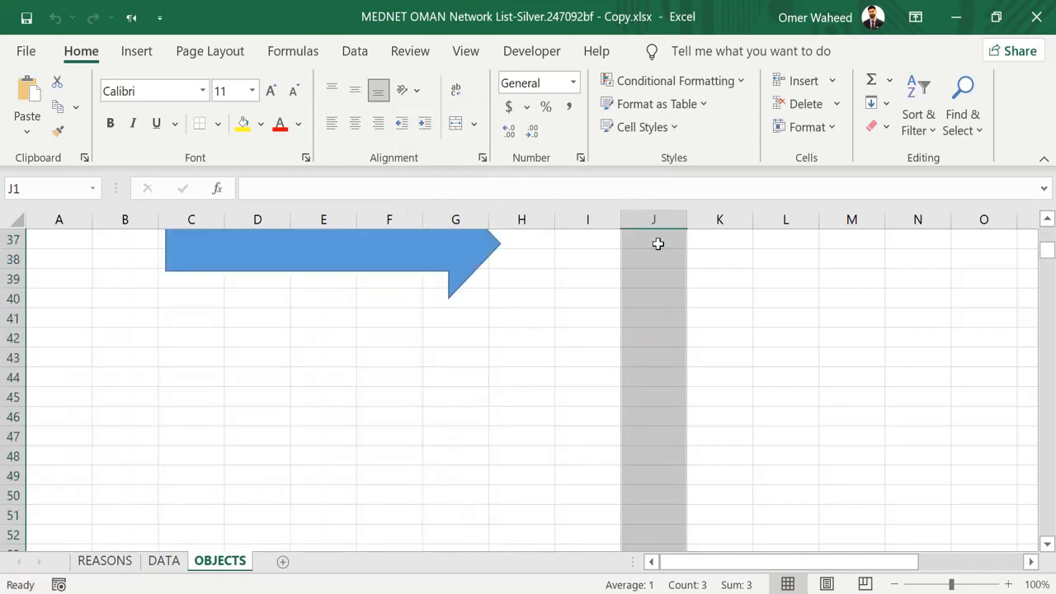
pyautogui.scroll(-20, 657, 243)
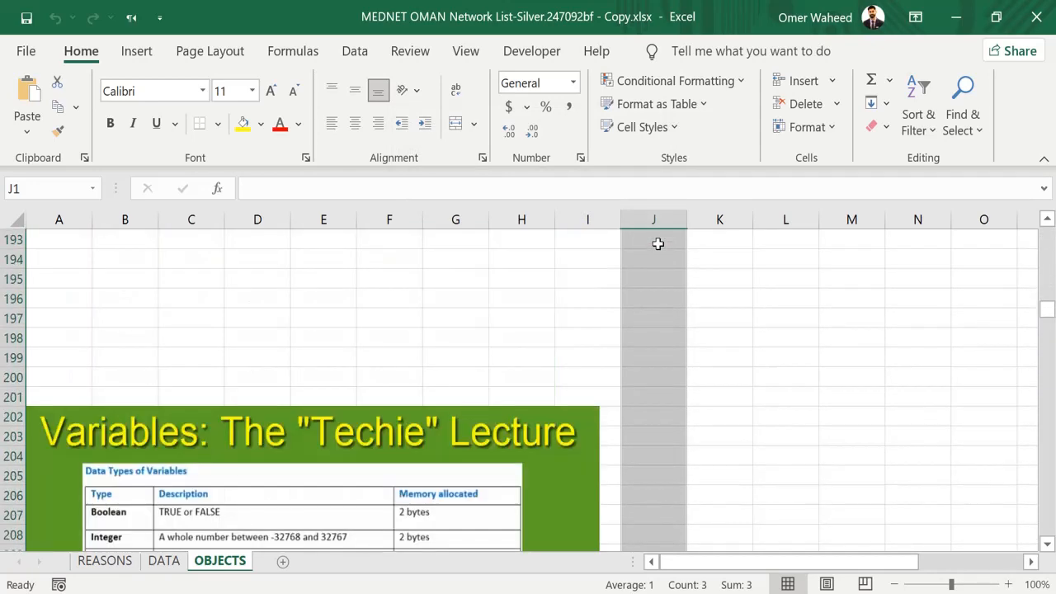
pyautogui.scroll(-20, 657, 247)
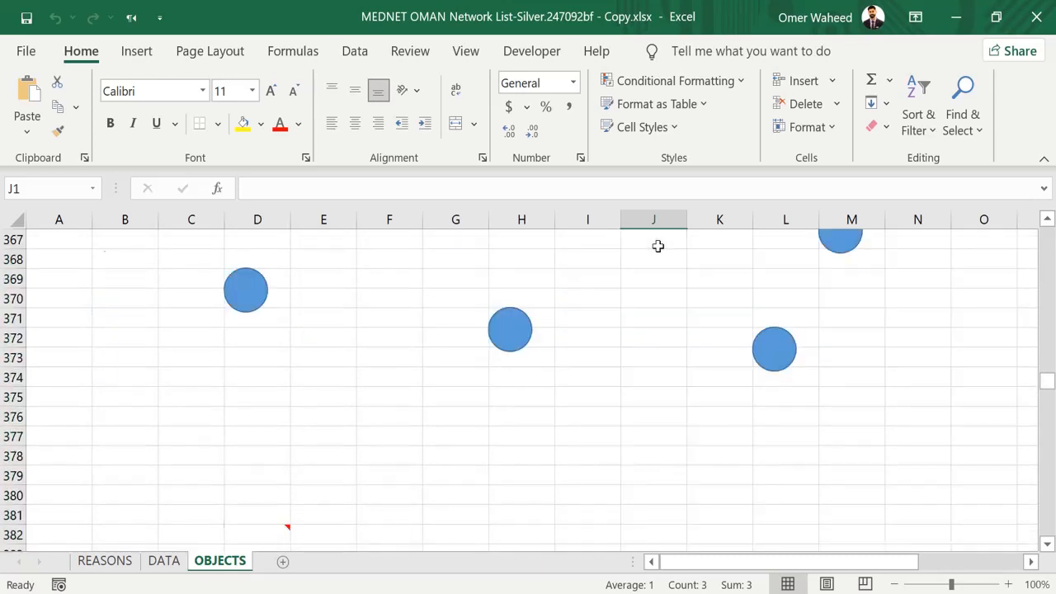
pyautogui.scroll(16, 658, 246)
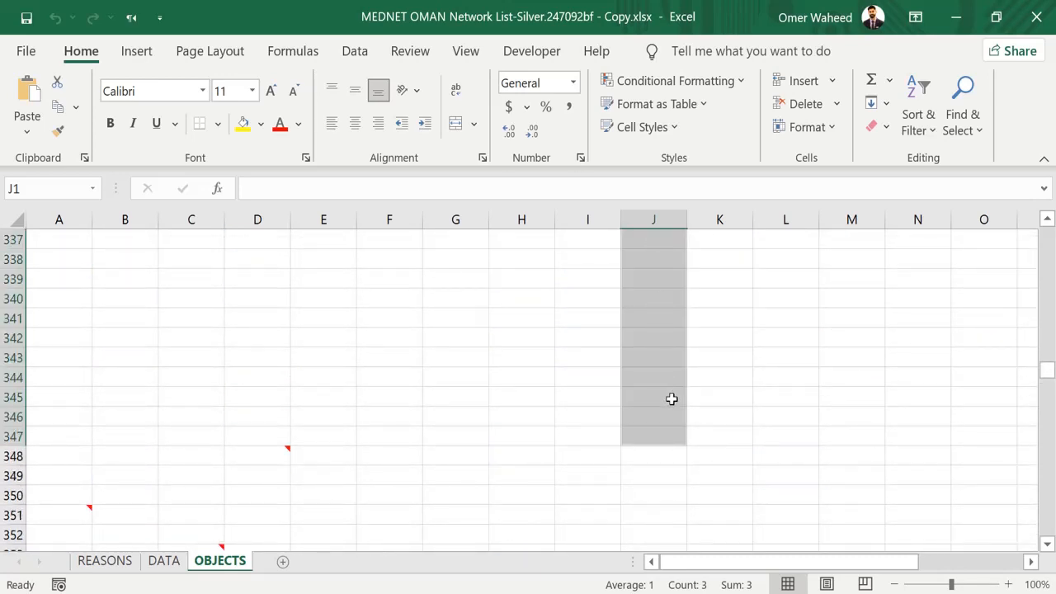
pyautogui.click(671, 221)
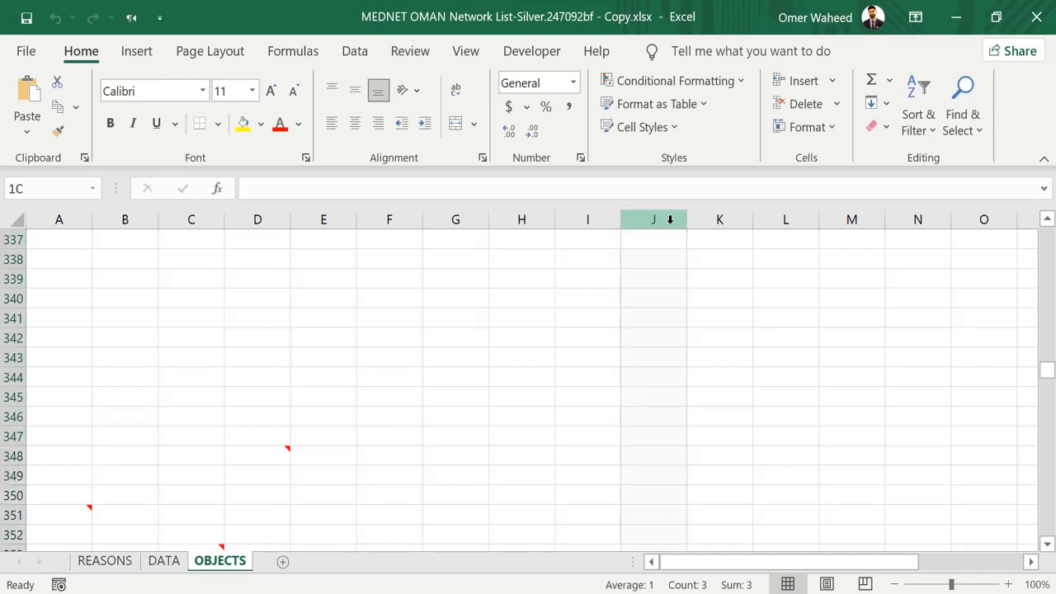
pyautogui.rightClick(670, 223)
pyautogui.click(728, 393)
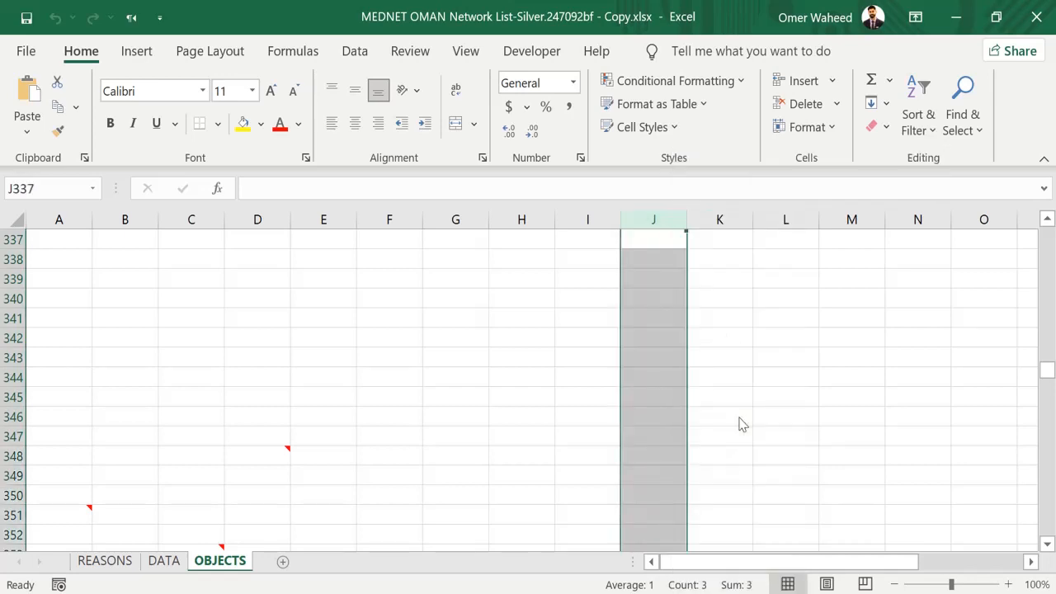
pyautogui.click(536, 401)
# Step: Search the OBJECTS sheet for conditional formats again with Go To Special and return to cell A1
pyautogui.scroll(12, 536, 401)
pyautogui.click(963, 116)
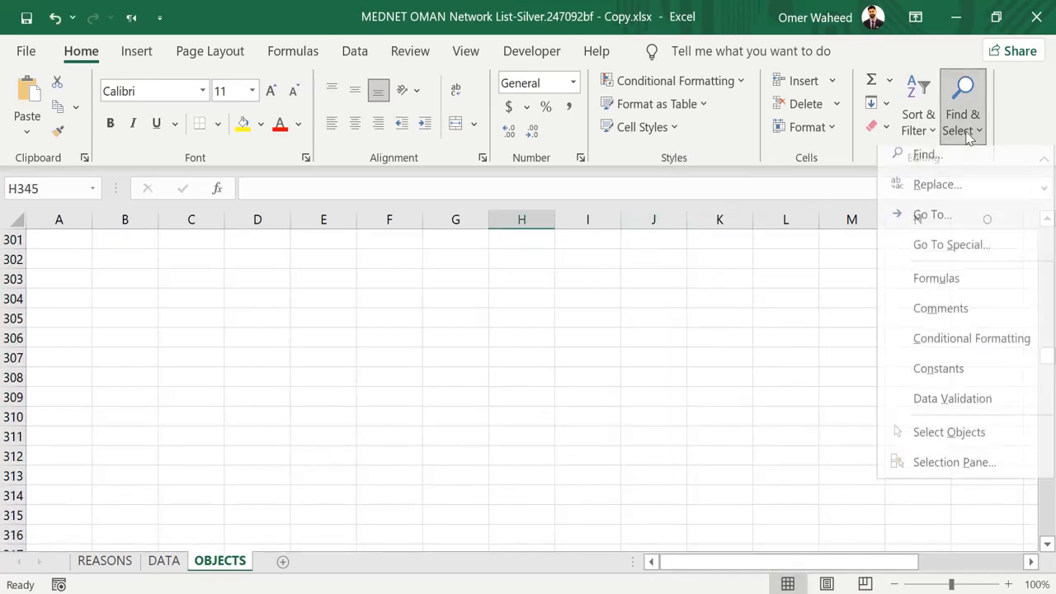
pyautogui.click(949, 255)
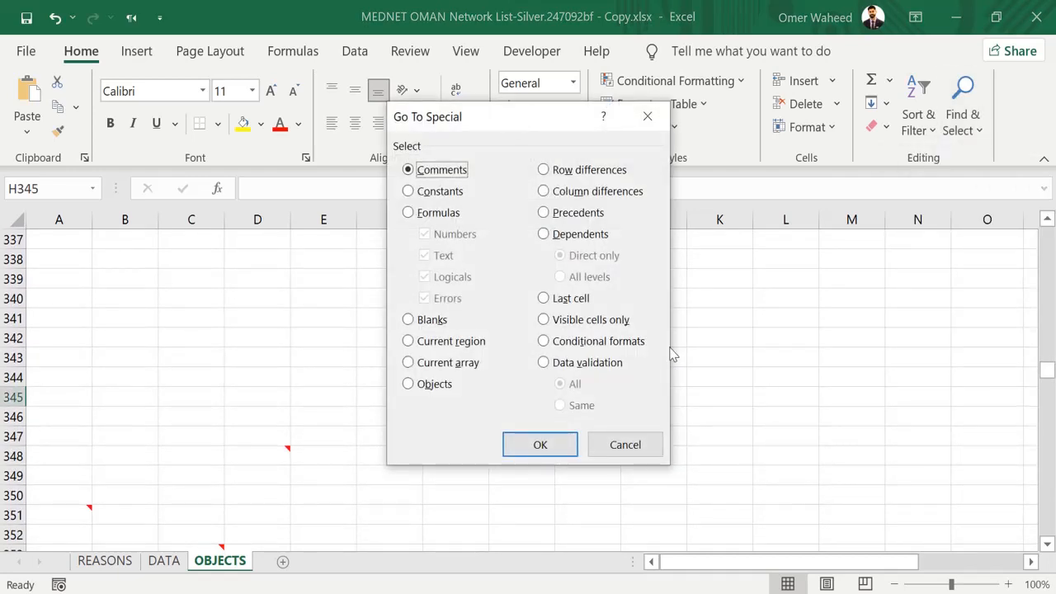
pyautogui.click(585, 351)
pyautogui.click(545, 447)
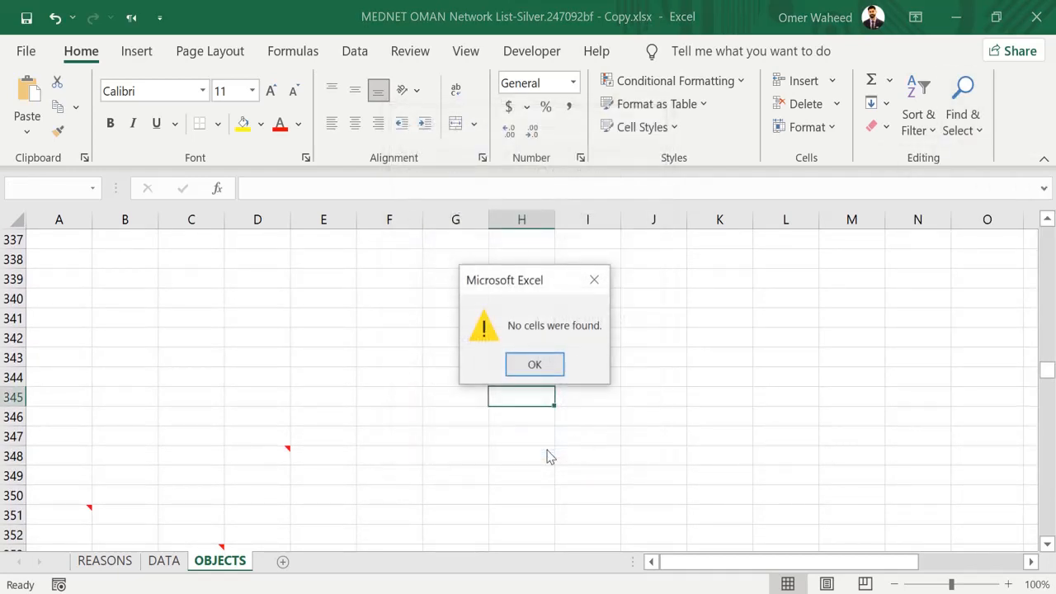
pyautogui.click(537, 369)
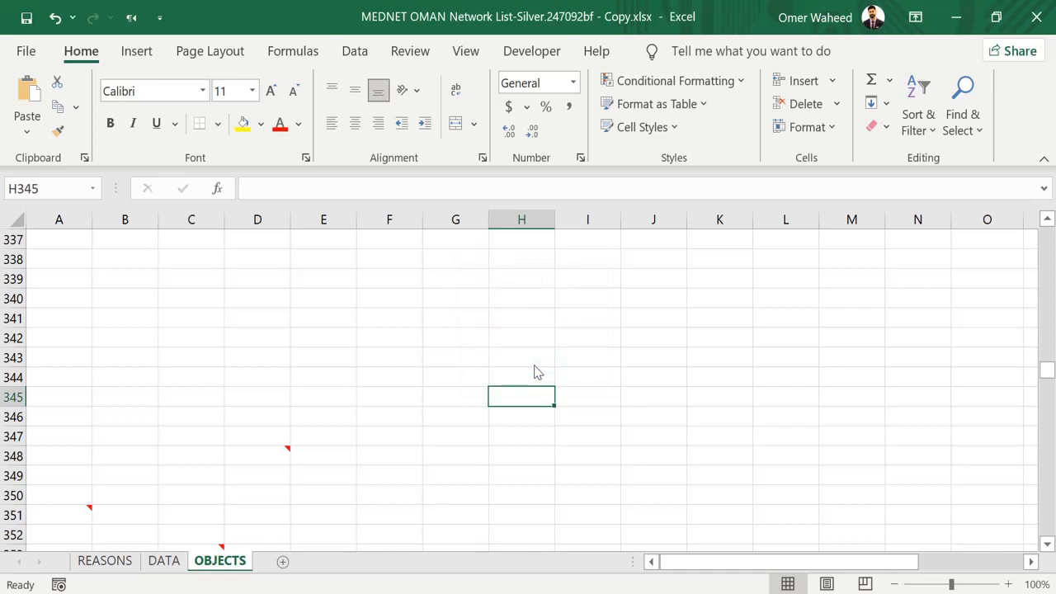
pyautogui.hotkey('ctrl', 'Home')
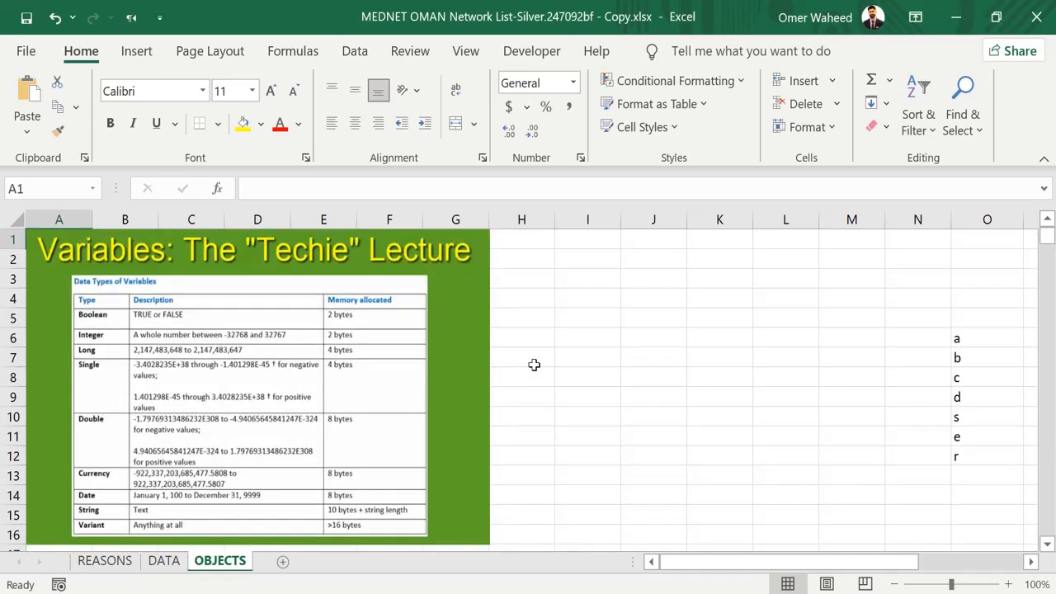
# Step: Mark COMPRESS IMAGES on REASONS, and compress only the picture at A1 of OBJECTS, deleting its cropped areas and using the default resolution
pyautogui.click(122, 565)
pyautogui.click(185, 464)
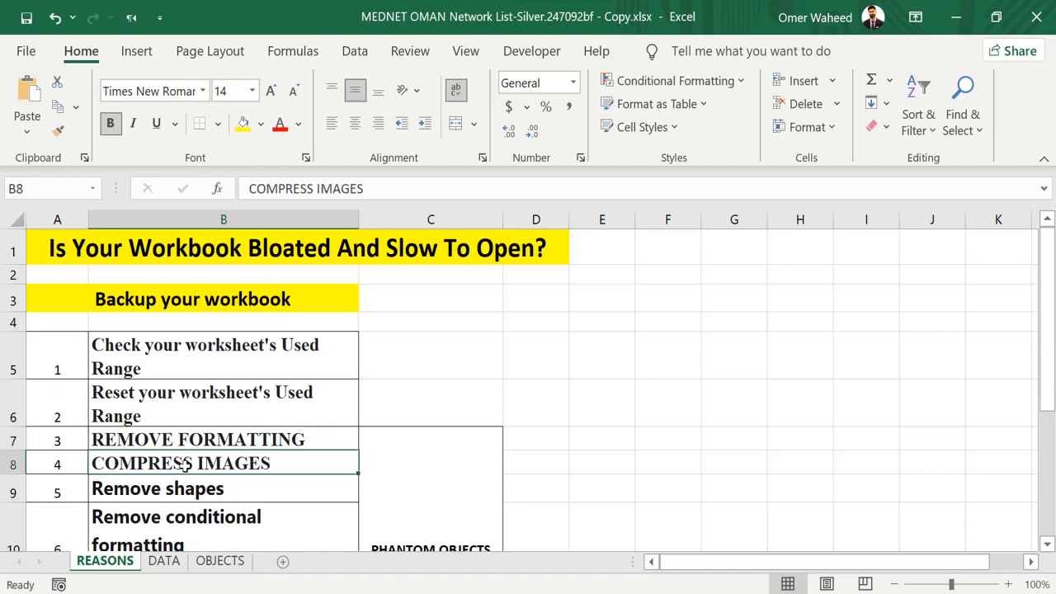
pyautogui.click(216, 561)
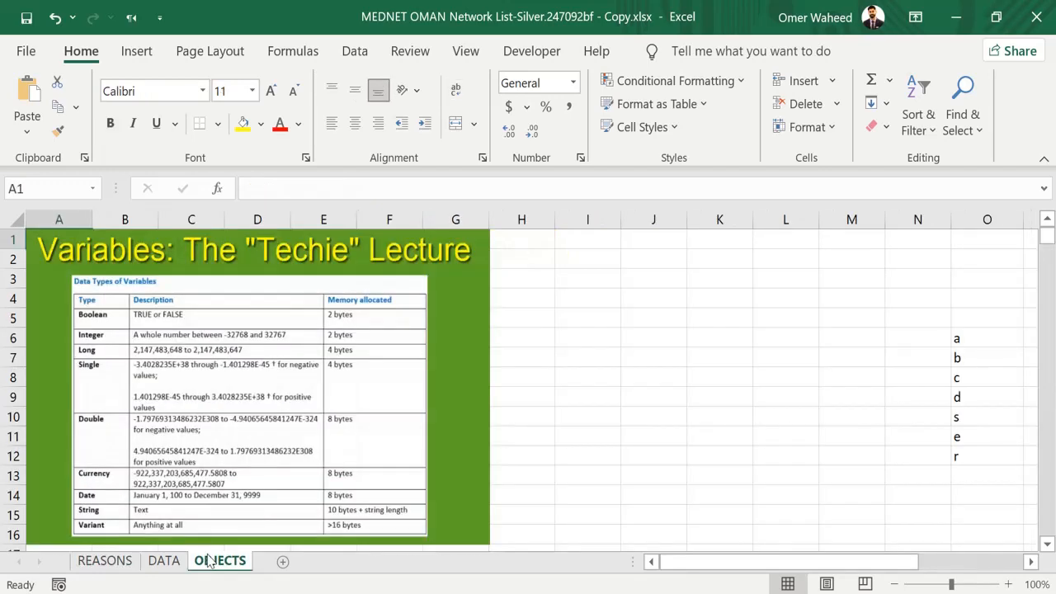
pyautogui.click(200, 388)
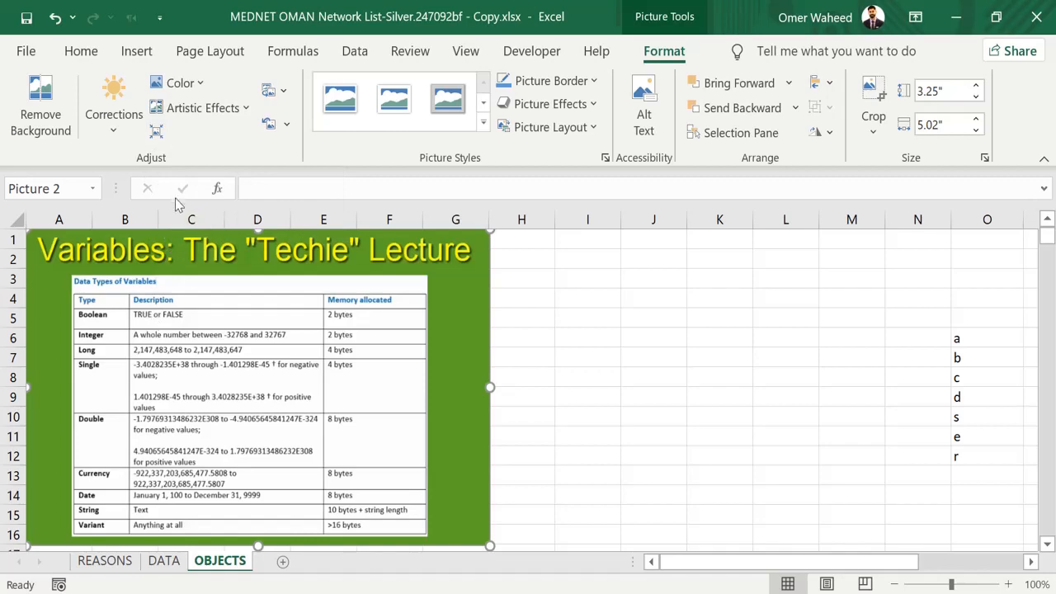
pyautogui.click(156, 132)
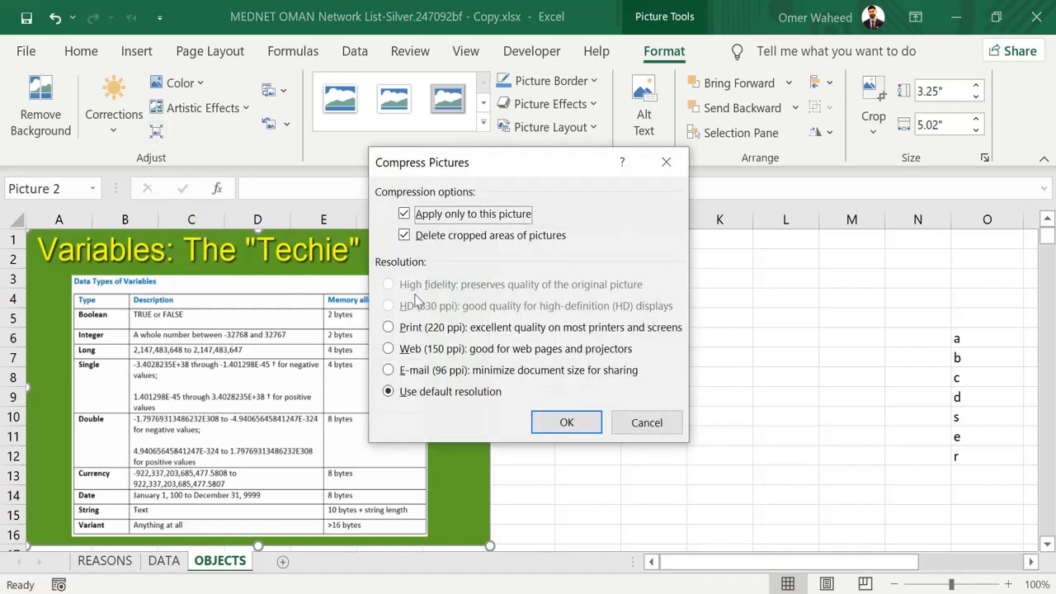
pyautogui.click(558, 427)
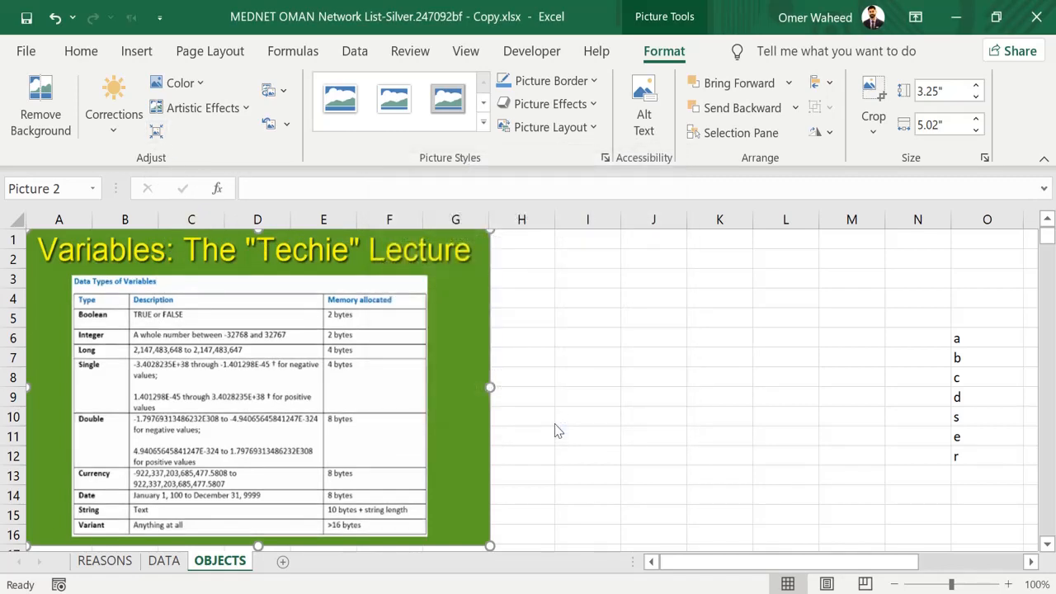
# Step: Shrink the picture at A1 of OBJECTS from its corner so it ends at the start of column G in row 15
pyautogui.moveTo(490, 546); pyautogui.dragTo(448, 488)
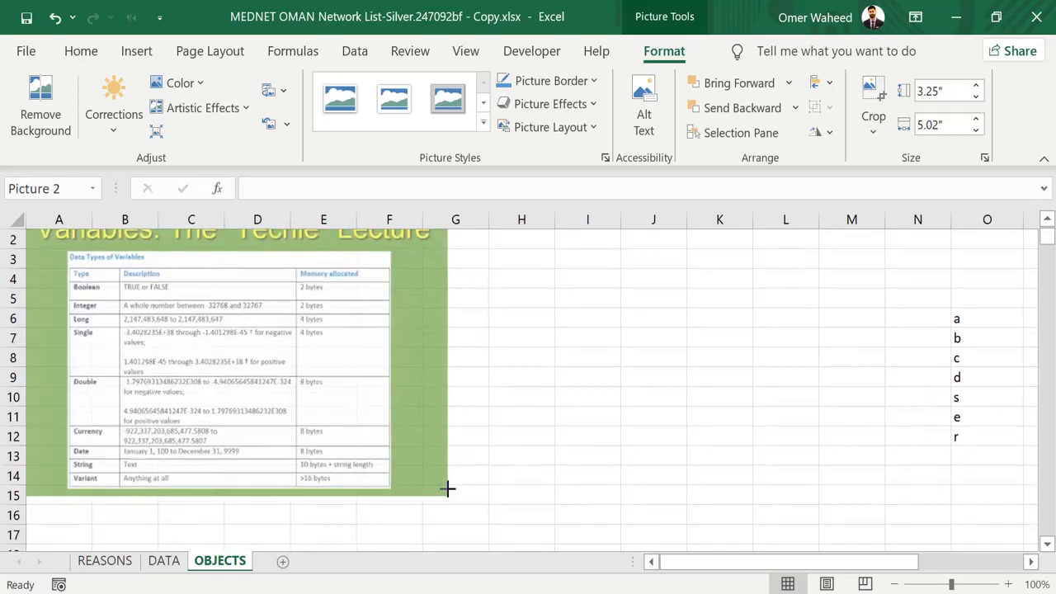
pyautogui.click(551, 483)
pyautogui.scroll(1, 480, 409)
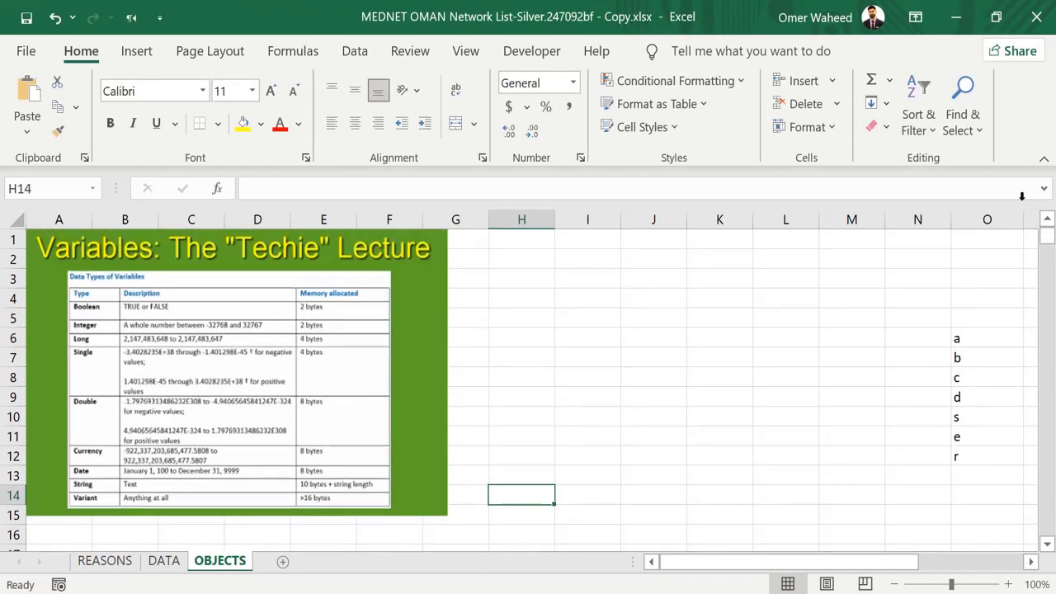
# Step: Mark the Remove shapes entry on REASONS and return to the OBJECTS sheet
pyautogui.click(105, 561)
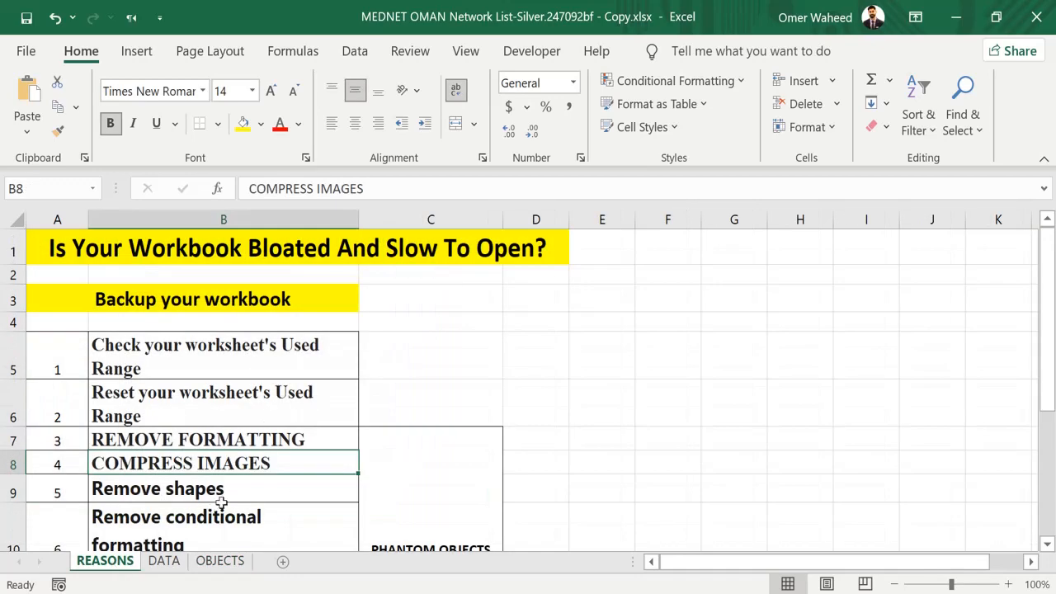
pyautogui.click(228, 493)
pyautogui.click(221, 561)
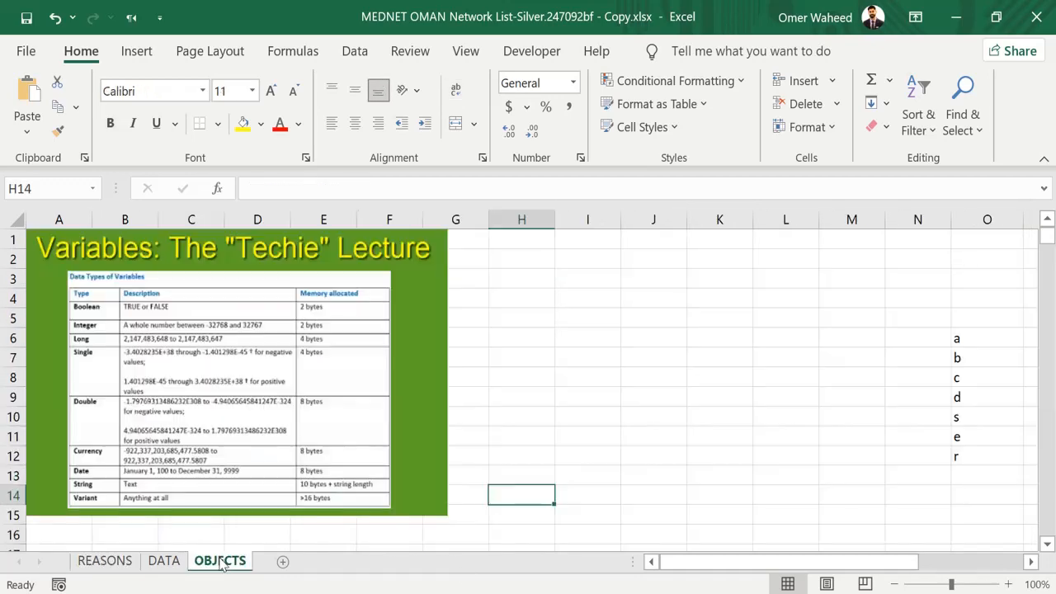
# Step: Use Go To Special to select all objects on the OBJECTS sheet
pyautogui.click(667, 337)
pyautogui.click(952, 132)
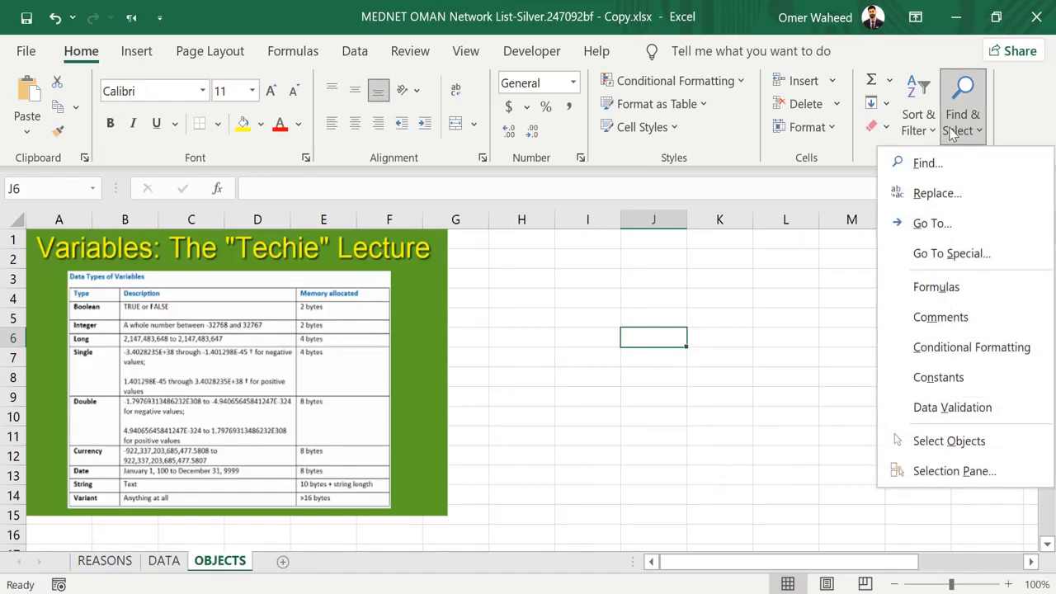
pyautogui.click(952, 253)
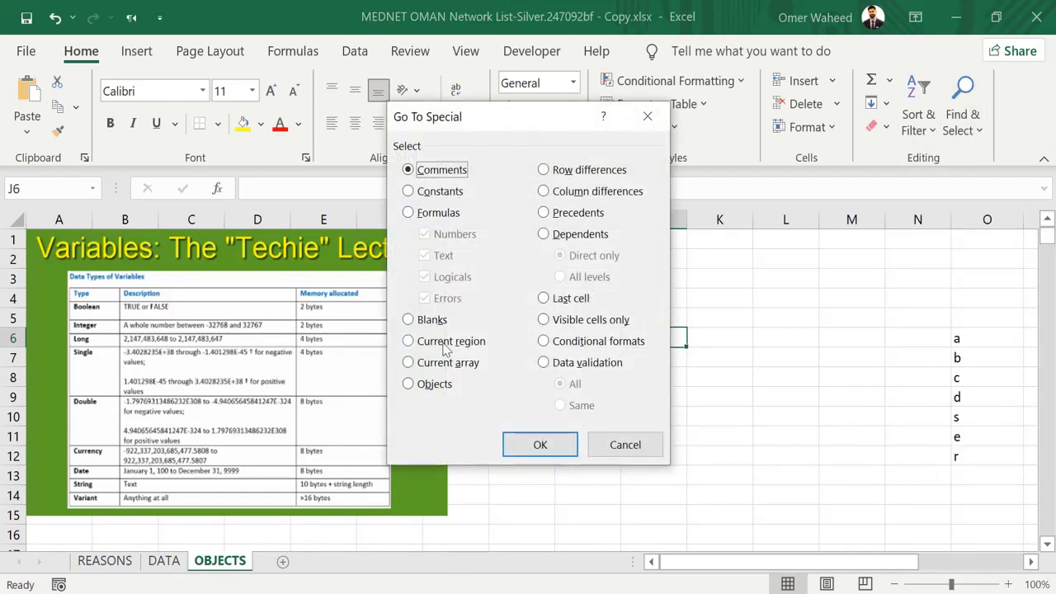
pyautogui.click(440, 384)
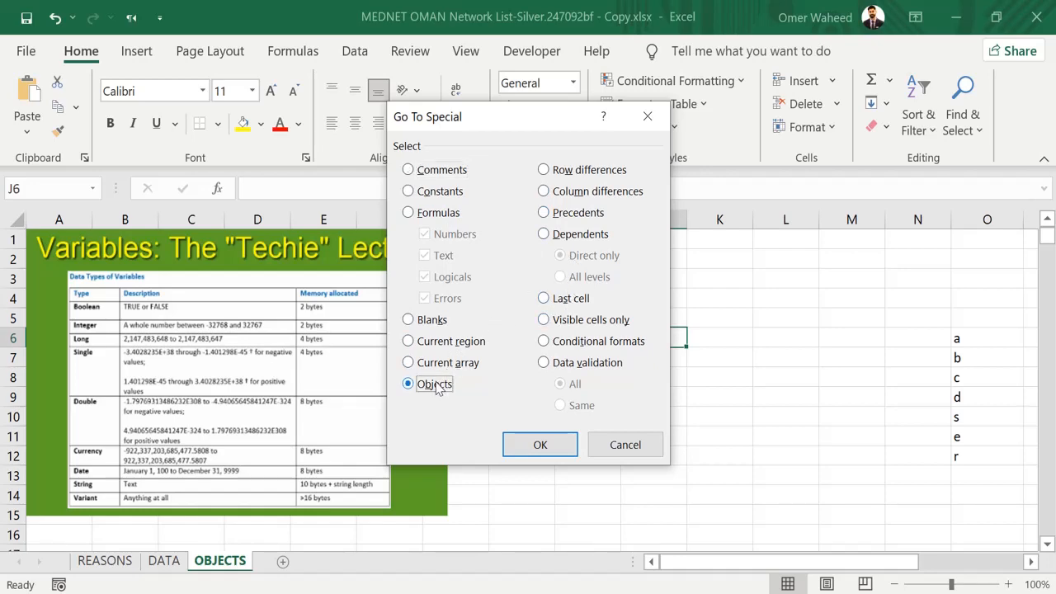
pyautogui.click(522, 448)
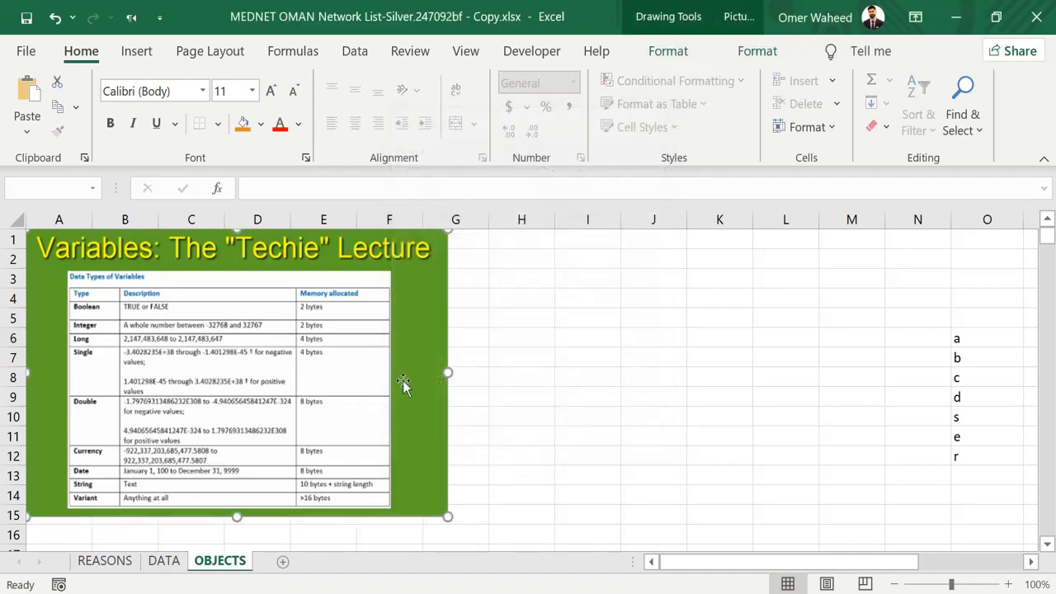
# Step: Check the selected pictures, arrows and ovals down the OBJECTS sheet, and delete them all at once
pyautogui.scroll(-10, 322, 371)
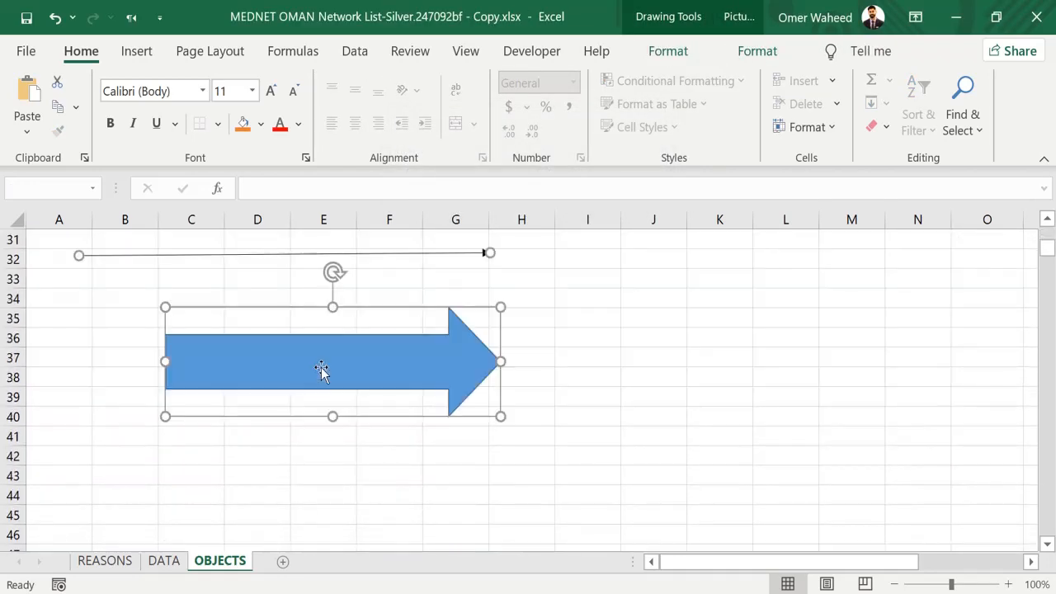
pyautogui.scroll(-12, 321, 372)
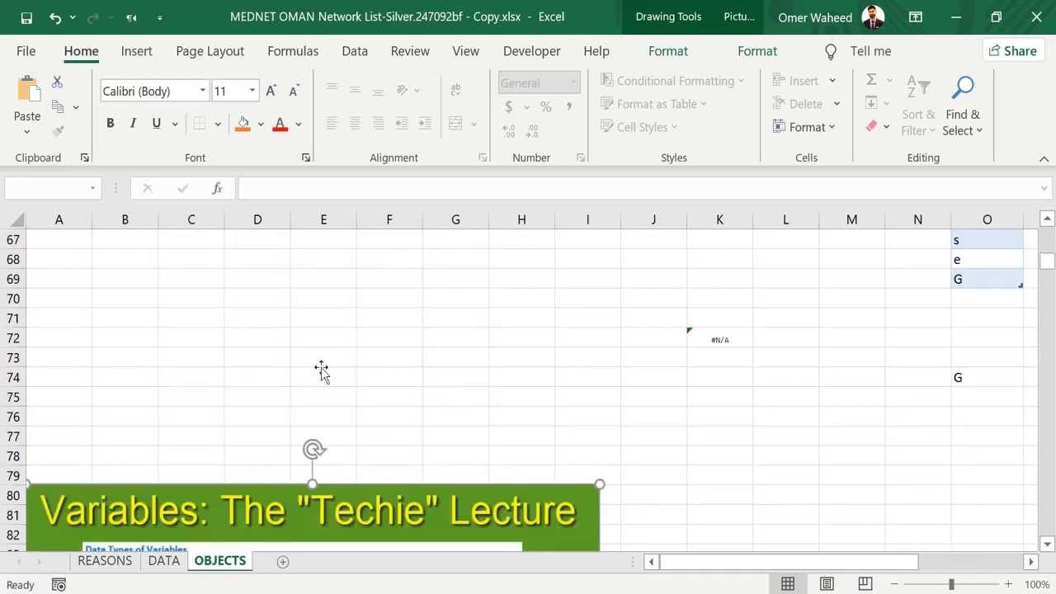
pyautogui.scroll(-4, 322, 371)
pyautogui.scroll(-6, 321, 375)
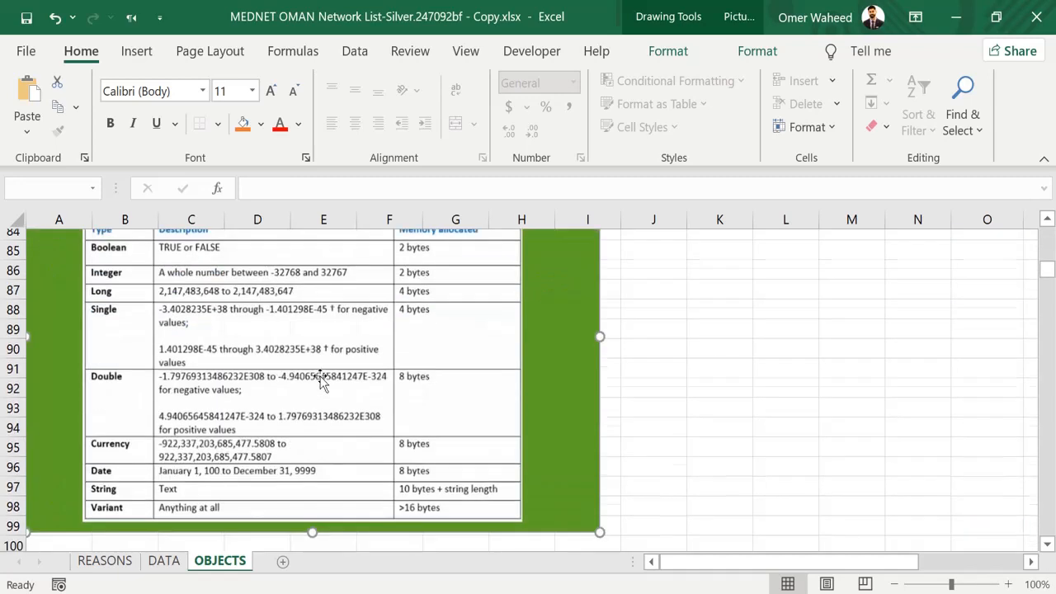
pyautogui.scroll(-18, 321, 378)
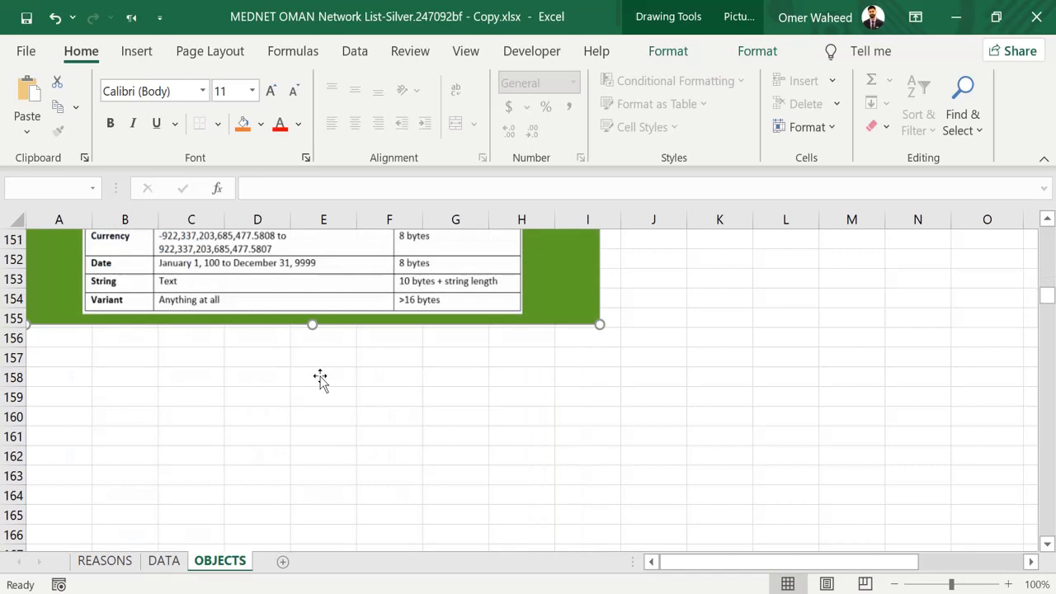
pyautogui.scroll(-20, 320, 380)
pyautogui.scroll(16, 320, 380)
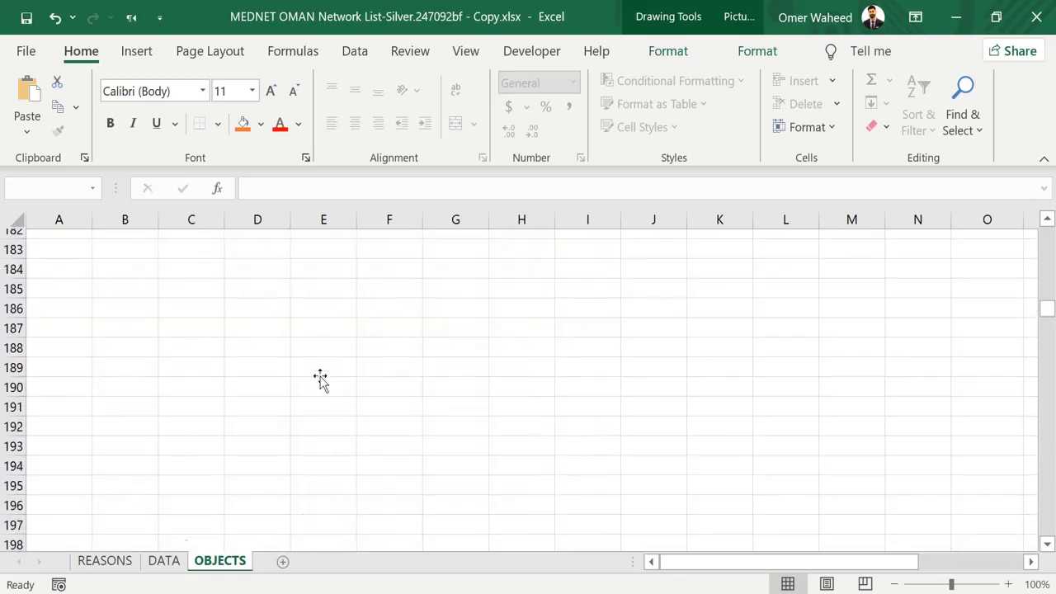
pyautogui.scroll(2, 320, 380)
pyautogui.scroll(-20, 320, 380)
pyautogui.scroll(4, 320, 380)
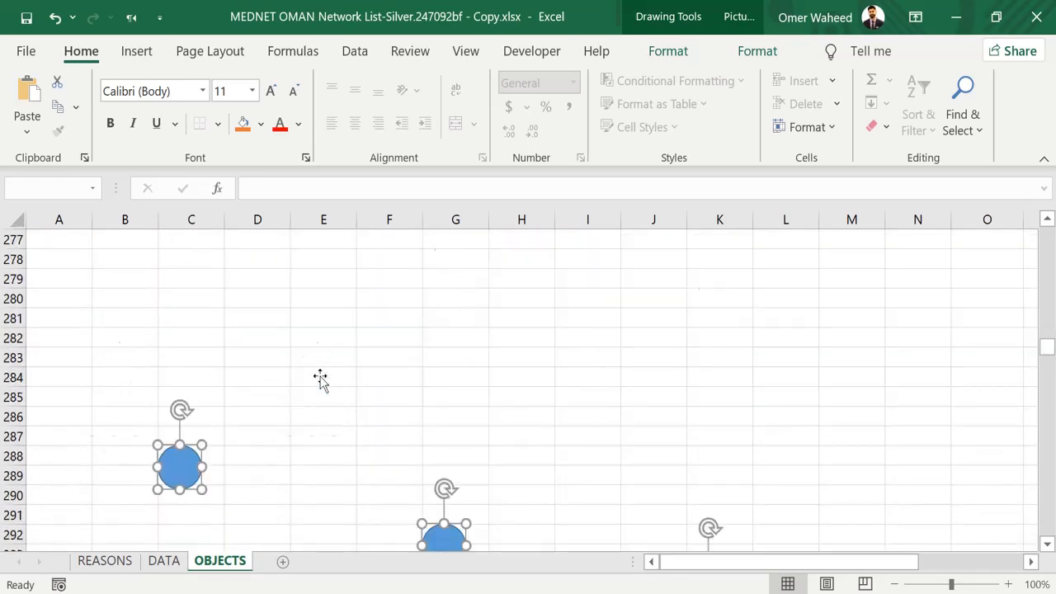
pyautogui.scroll(-2, 320, 378)
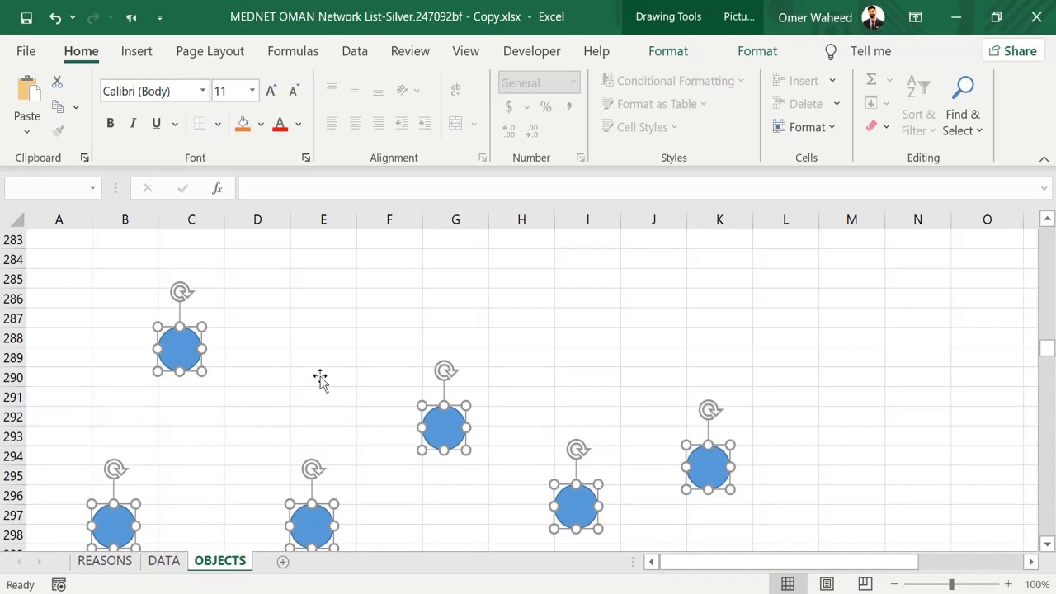
pyautogui.press('Delete')
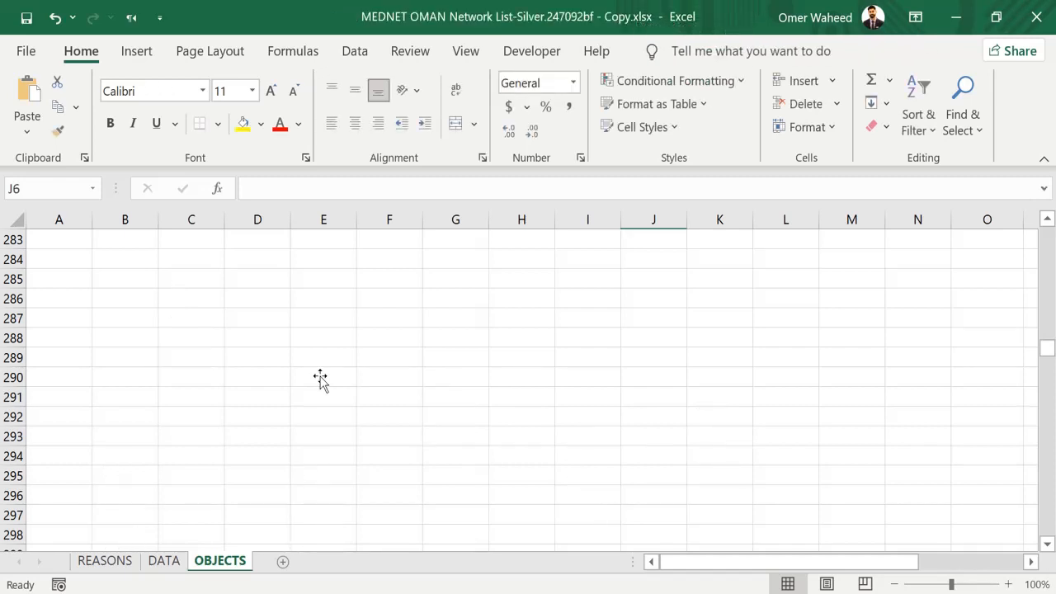
# Step: Check the top of the OBJECTS sheet, undo the deletion of all objects, and deselect them
pyautogui.scroll(20, 320, 378)
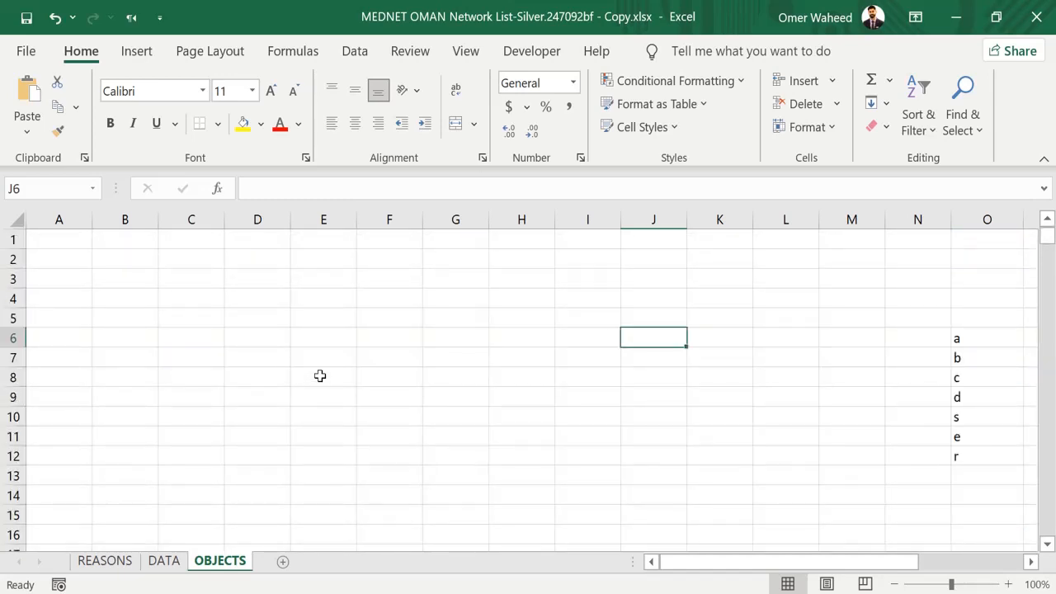
pyautogui.click(320, 376)
pyautogui.hotkey('ctrl', 'z')
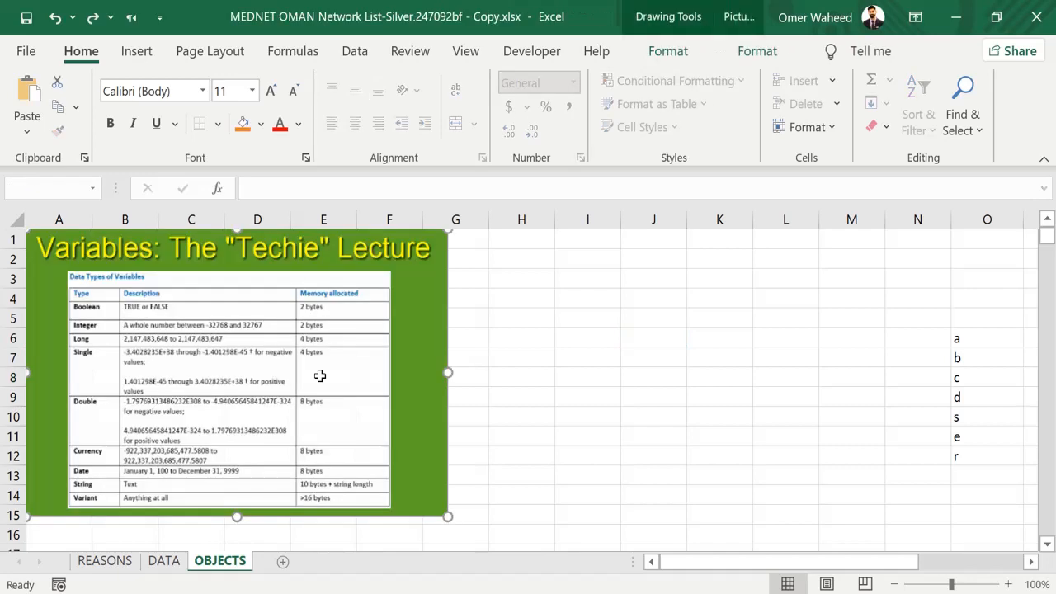
pyautogui.click(531, 358)
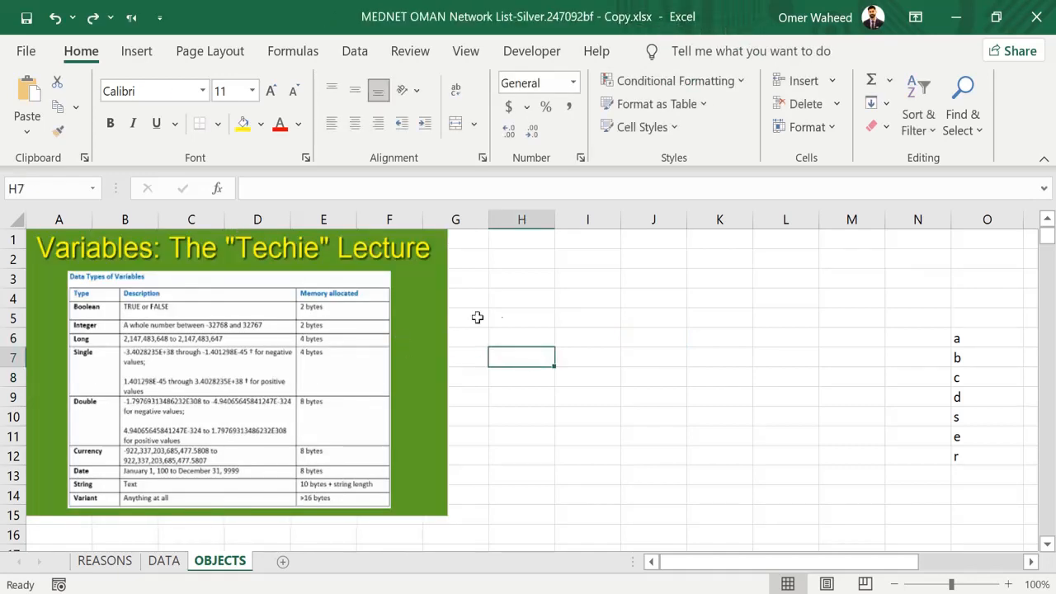
# Step: Show the Selection pane for OBJECTS and inspect individual comments in its list, such as Comment 7 and Comment 13
pyautogui.click(949, 110)
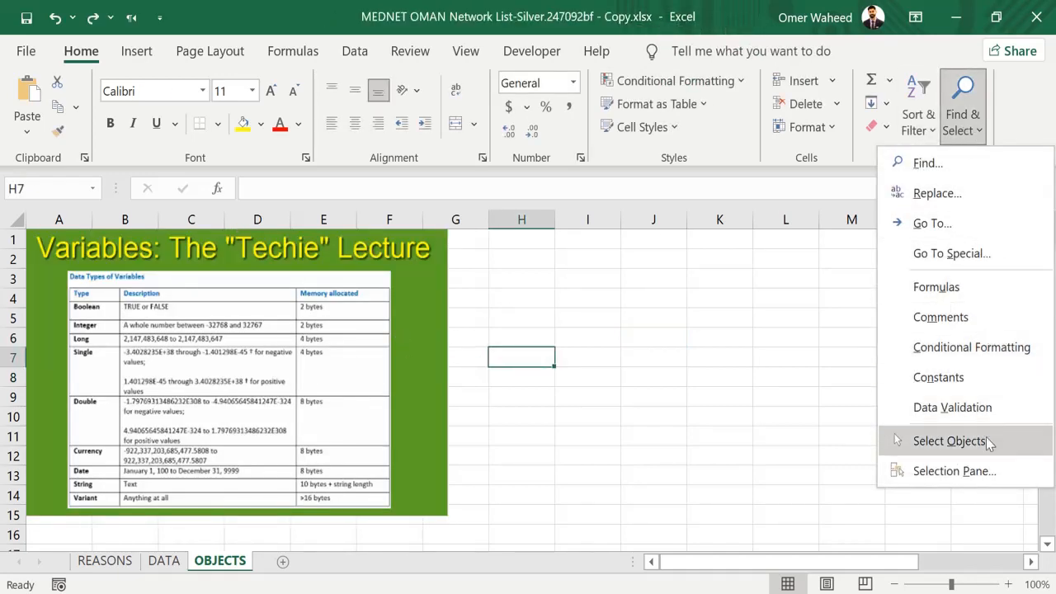
pyautogui.click(978, 472)
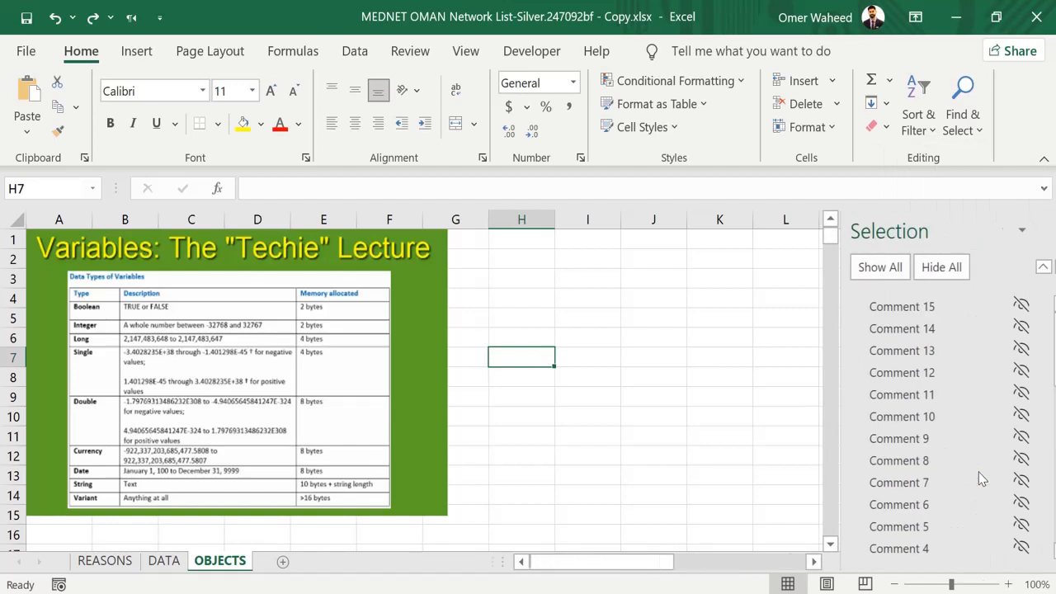
pyautogui.click(892, 396)
pyautogui.click(877, 438)
pyautogui.click(877, 485)
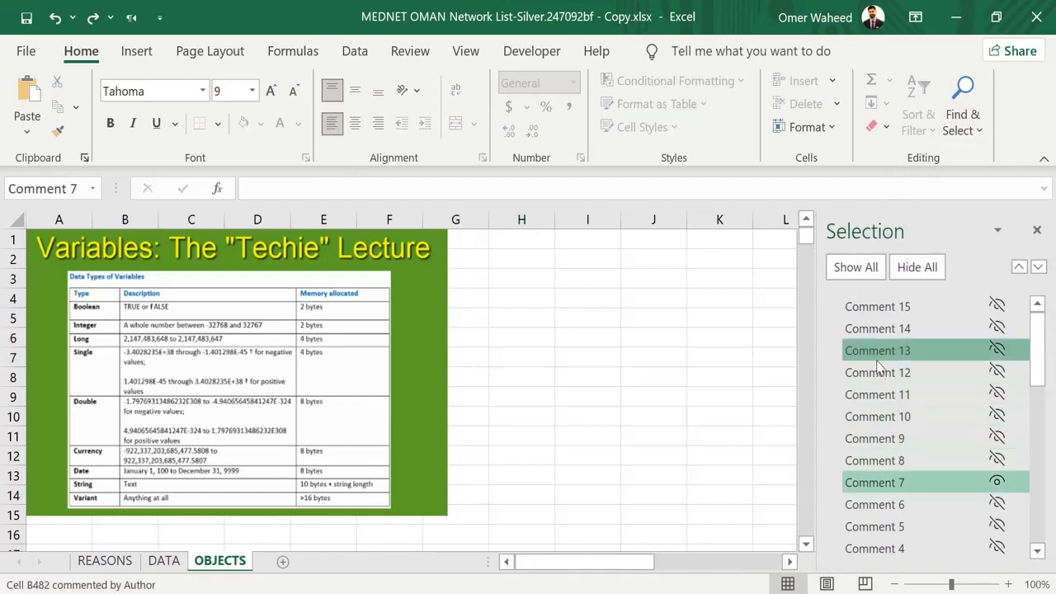
pyautogui.click(875, 330)
pyautogui.click(876, 374)
# Step: Inspect the remaining entries of the object list by selecting Oval 20, Oval 8 and Picture 2
pyautogui.scroll(-4, 877, 388)
pyautogui.click(880, 419)
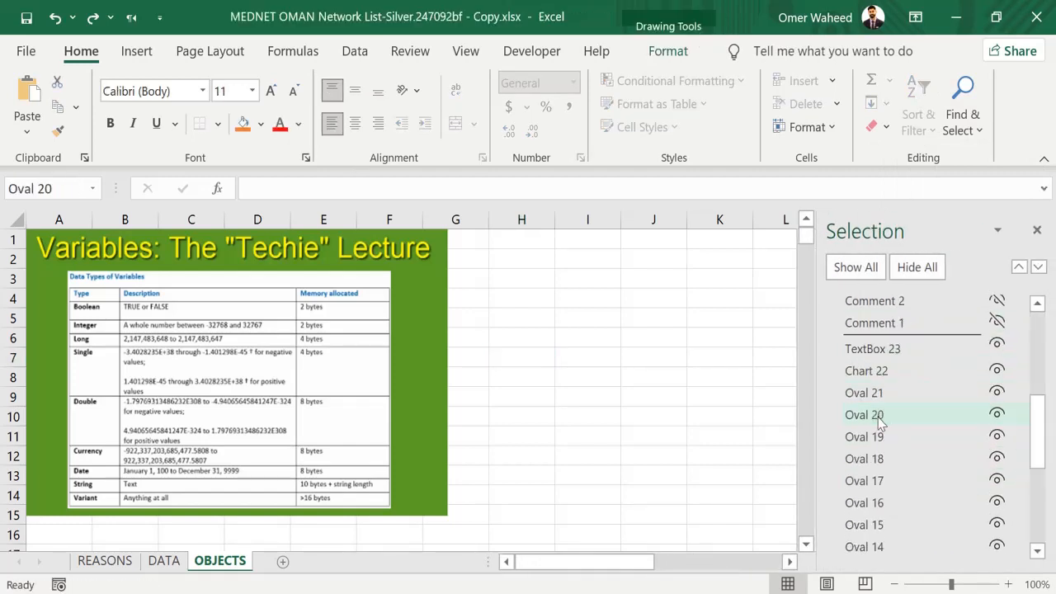
pyautogui.scroll(-4, 882, 425)
pyautogui.click(879, 437)
pyautogui.click(875, 396)
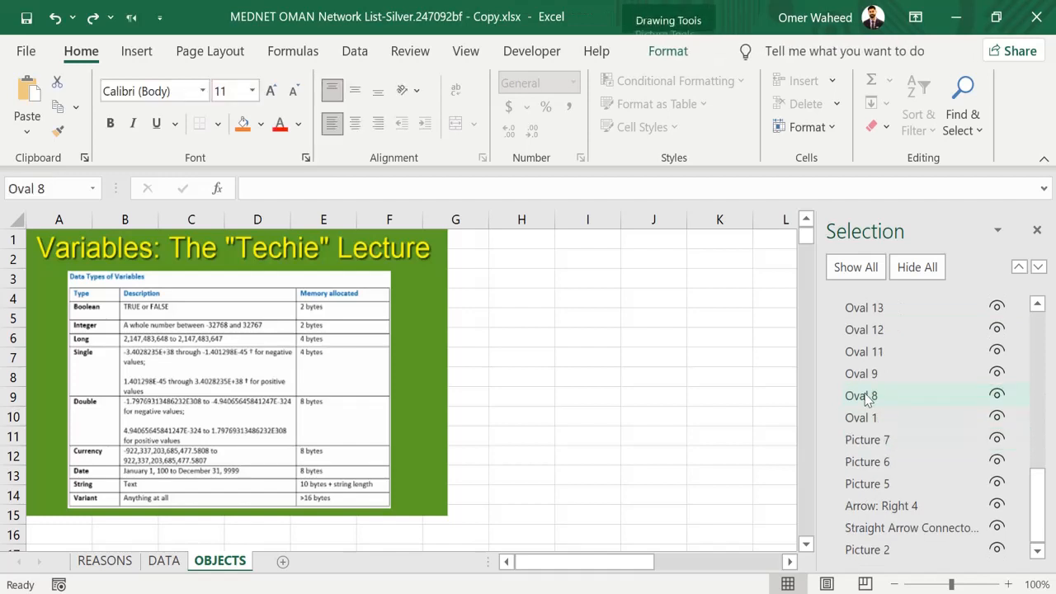
pyautogui.click(868, 549)
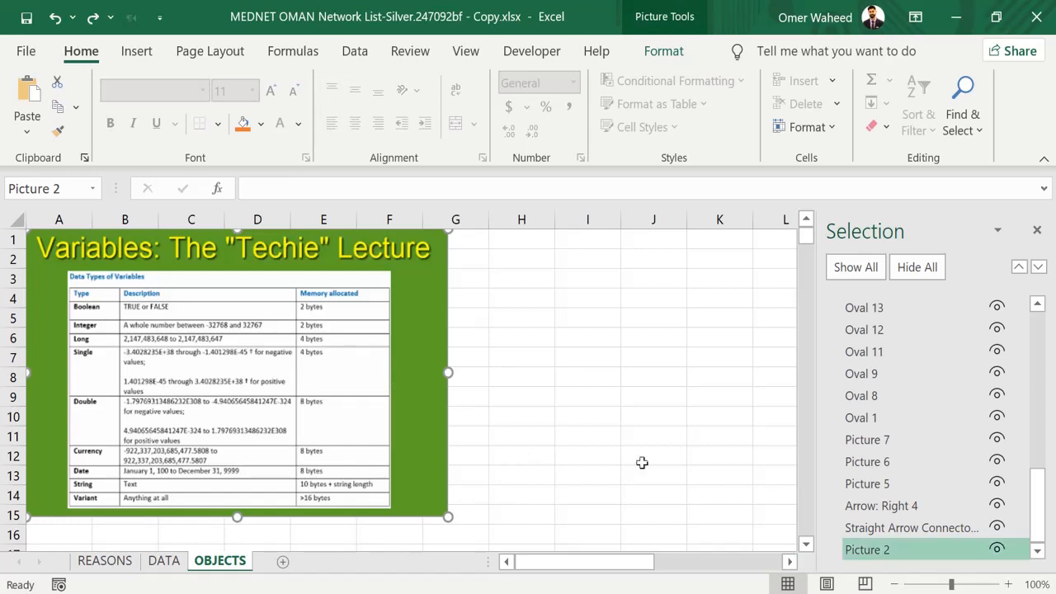
# Step: Locate the blue right arrow on the sheet and in the object list, then close the Selection pane and return to A1
pyautogui.scroll(-6, 464, 413)
pyautogui.scroll(-2, 464, 412)
pyautogui.click(394, 482)
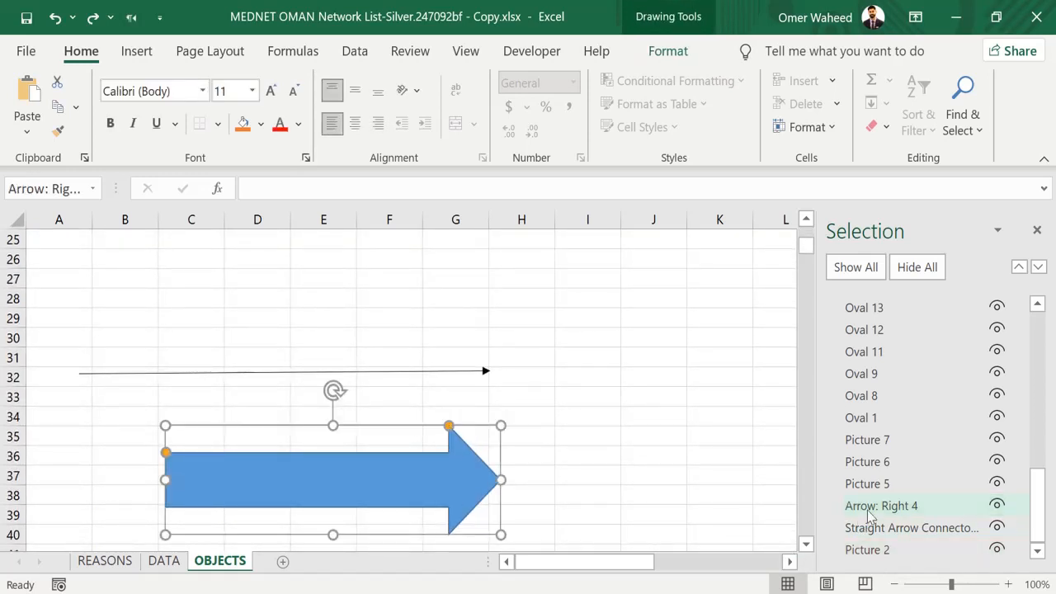
pyautogui.click(553, 352)
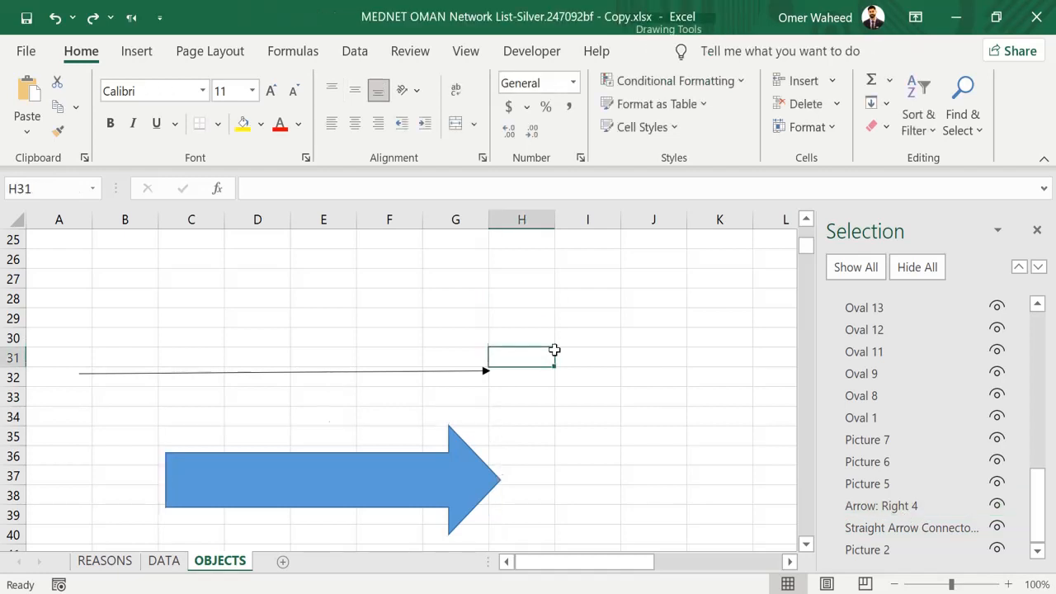
pyautogui.click(1037, 230)
pyautogui.hotkey('ctrl', 'Home')
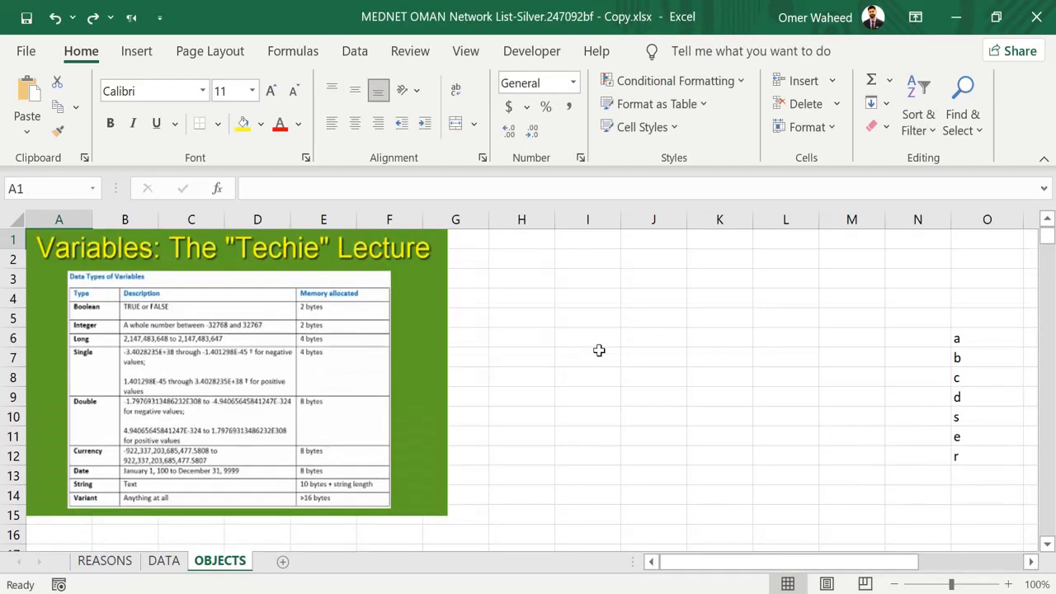
# Step: Starting from the picture at A1, select all objects on OBJECTS once more with Go To Special, then deselect them at H11
pyautogui.click(342, 292)
pyautogui.click(943, 136)
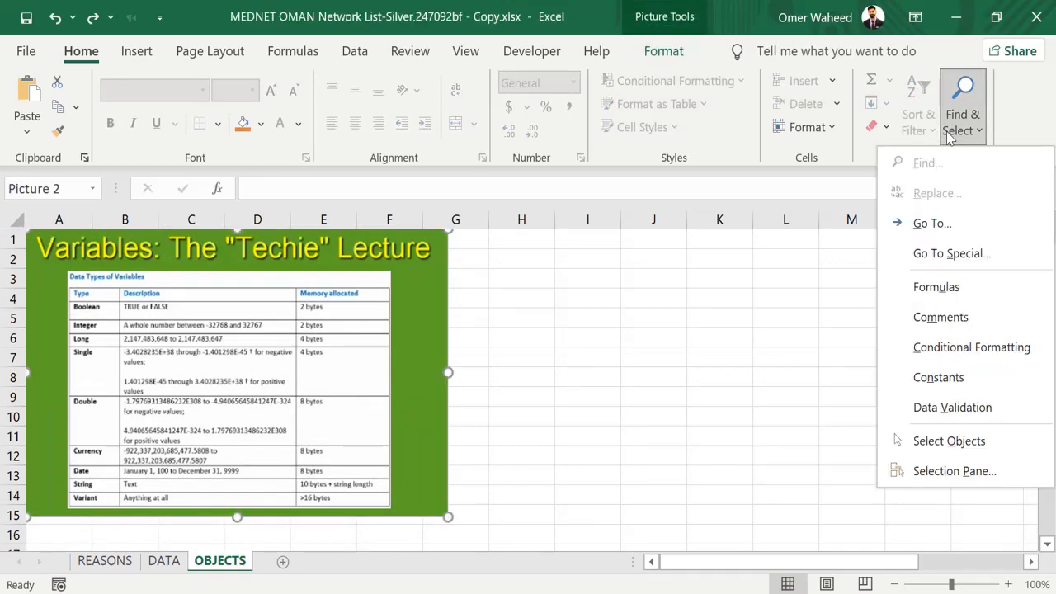
pyautogui.click(955, 255)
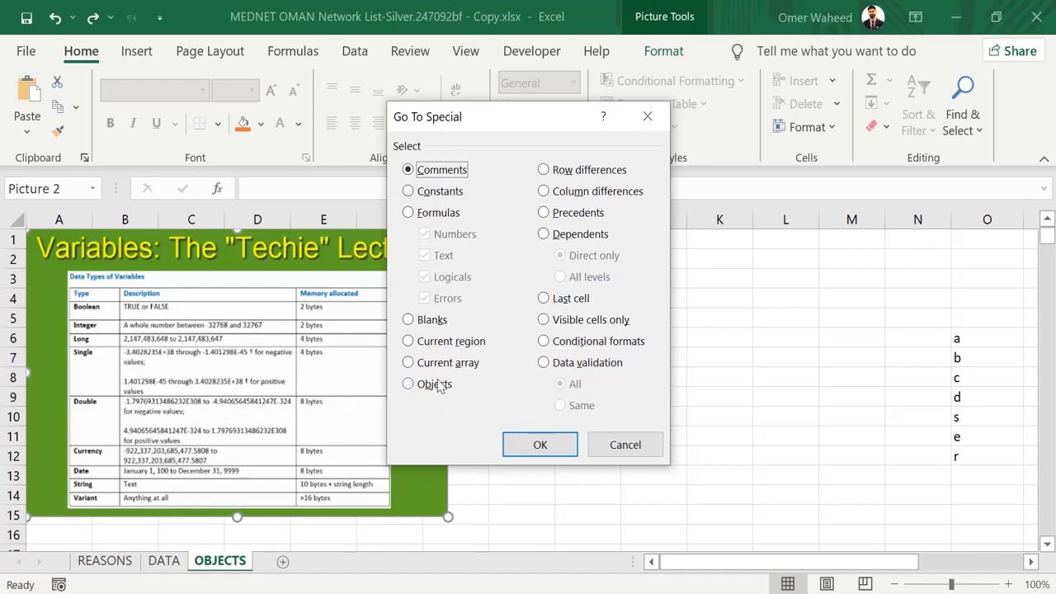
pyautogui.click(438, 384)
pyautogui.click(511, 442)
pyautogui.click(538, 436)
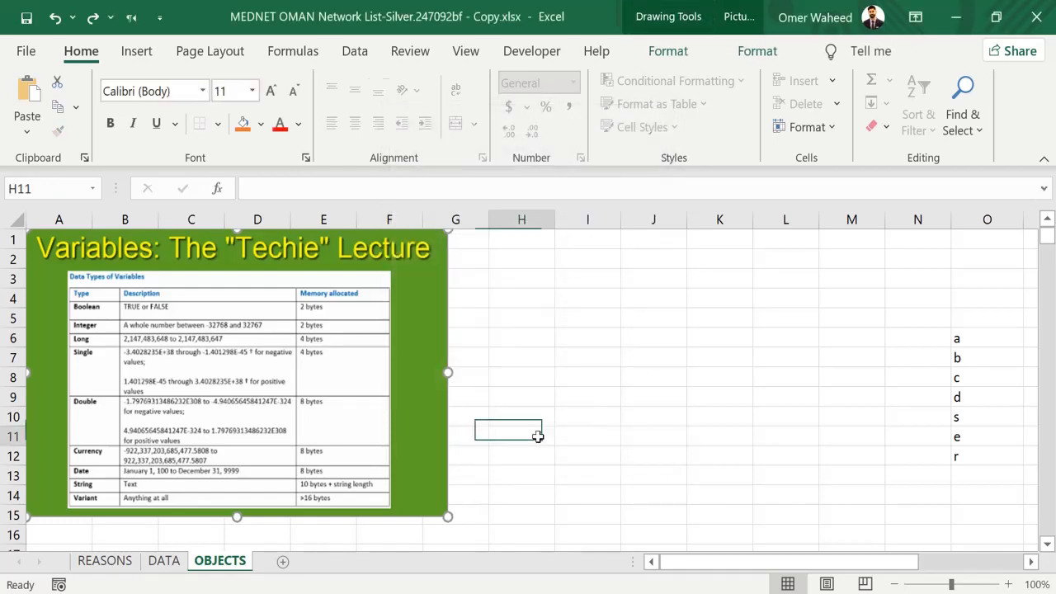
# Step: Undo the earlier edits on OBJECTS, including the picture resizing and the column J deletion, and go back to the REASONS sheet
pyautogui.click(259, 415)
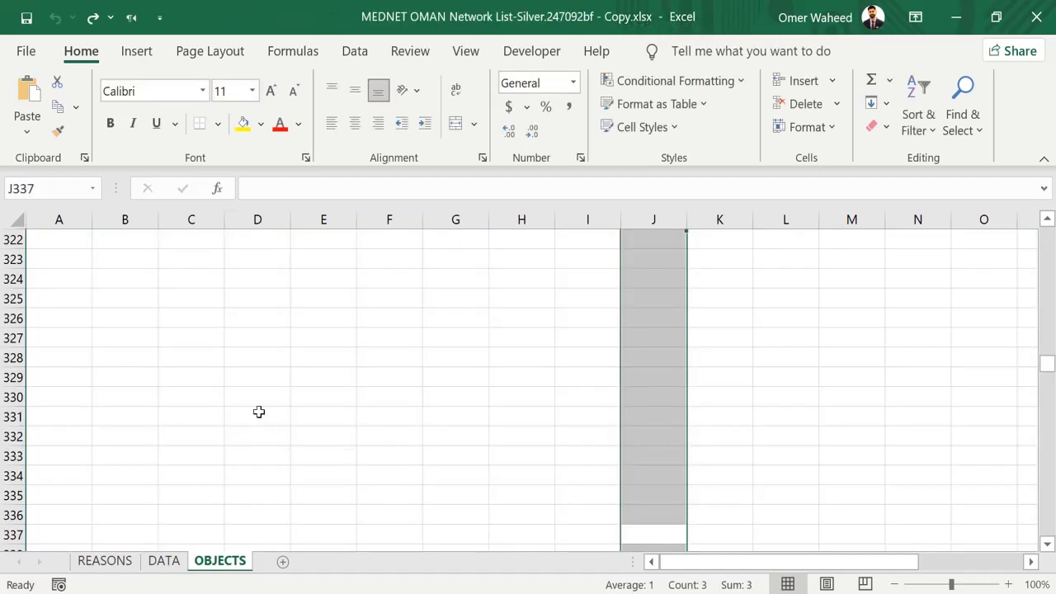
pyautogui.click(258, 412)
pyautogui.scroll(6, 259, 412)
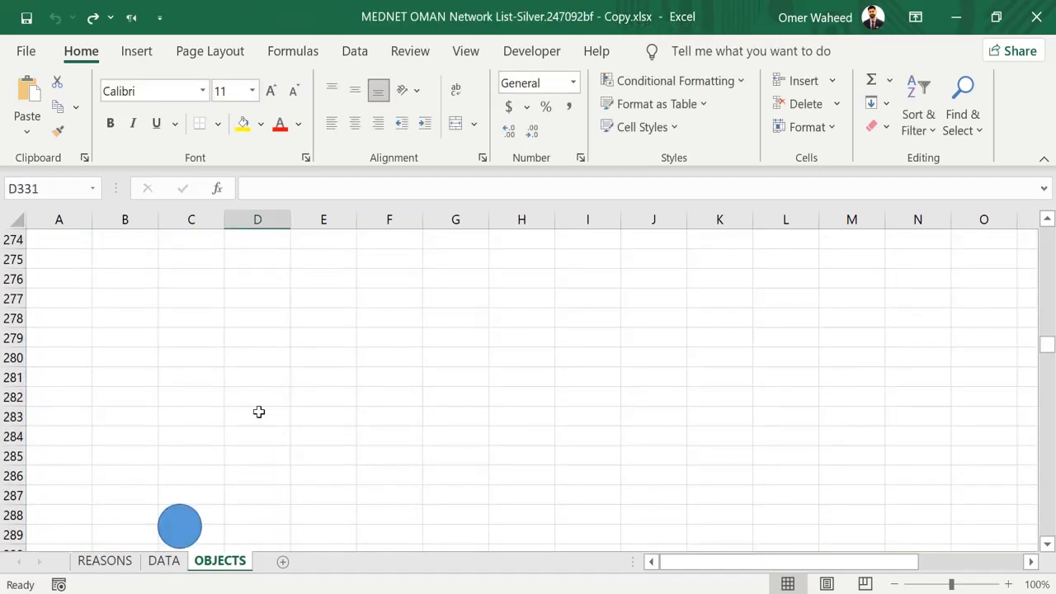
pyautogui.hotkey('ctrl', 'Home')
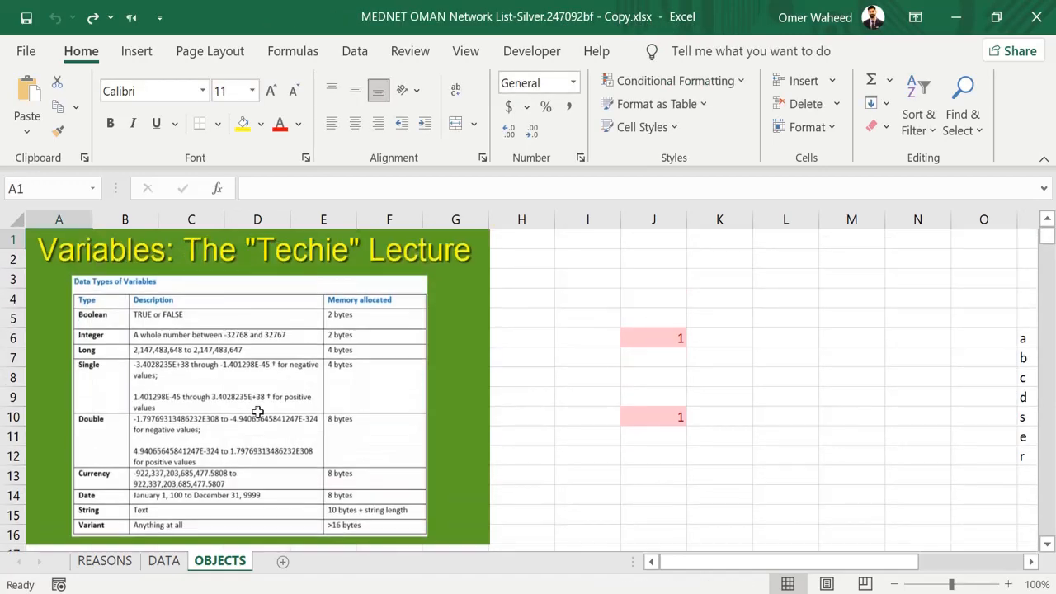
pyautogui.click(97, 566)
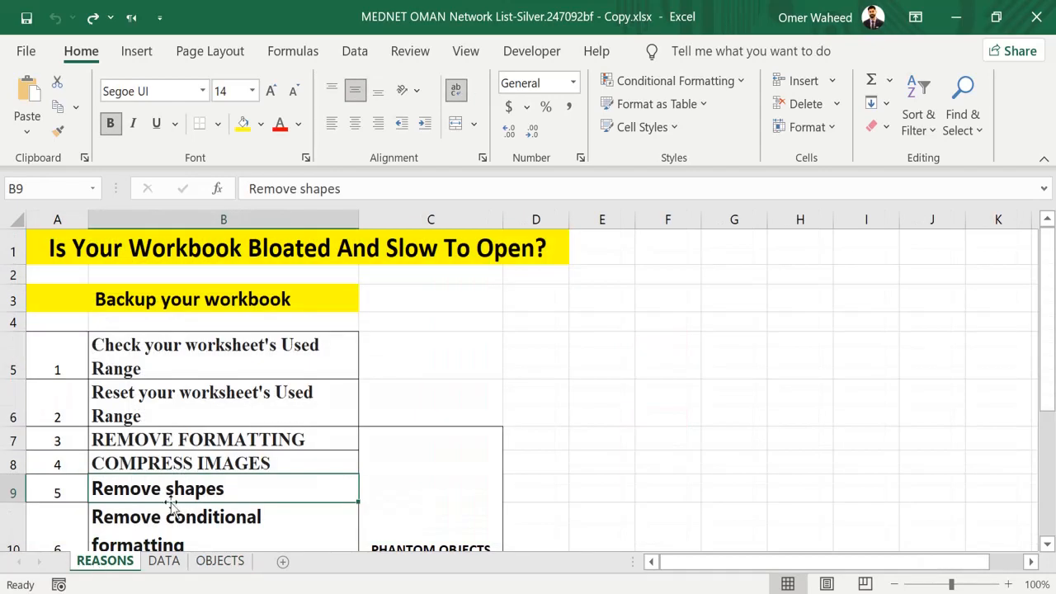
# Step: Review the "Remove conditional formatting" and "Formulas" items in the REASONS checklist
pyautogui.scroll(-2, 171, 505)
pyautogui.click(226, 347)
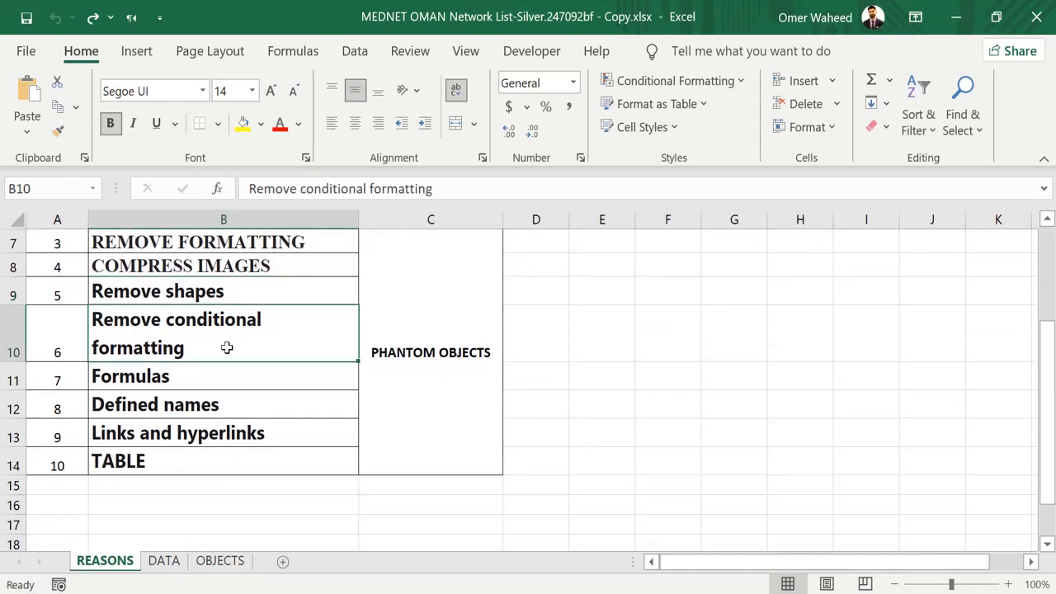
pyautogui.click(221, 381)
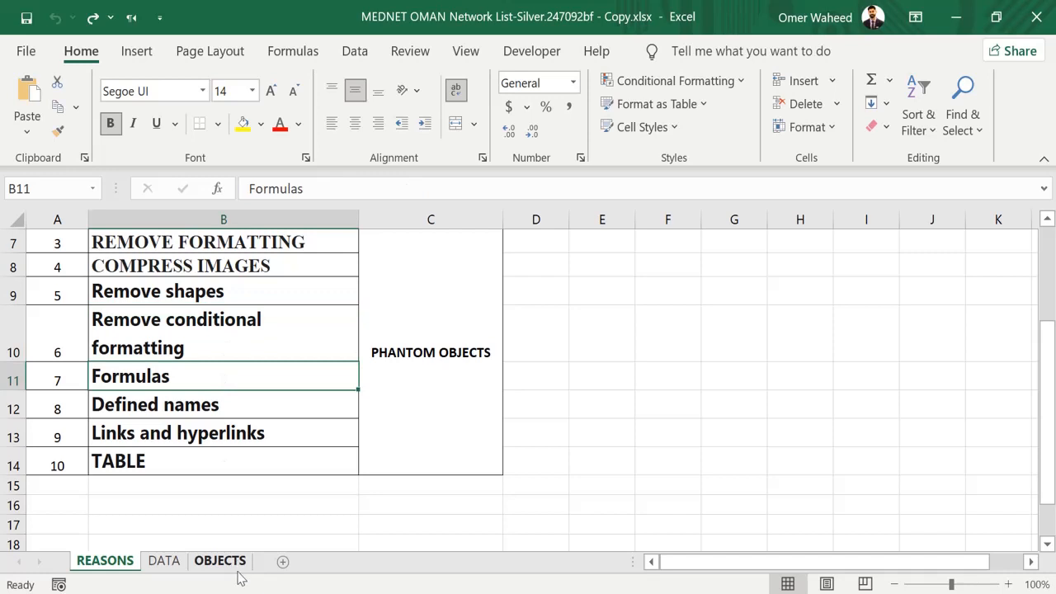
# Step: Select all formula cells on the OBJECTS sheet with Go To Special, including numbers, text, logicals and errors
pyautogui.click(238, 564)
pyautogui.click(743, 338)
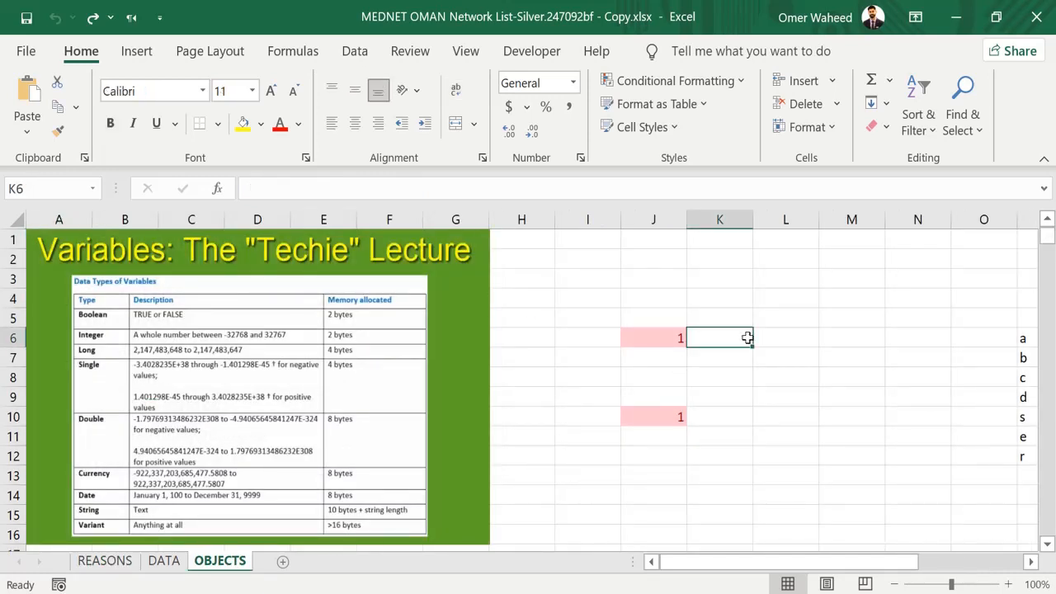
pyautogui.click(746, 315)
pyautogui.click(962, 119)
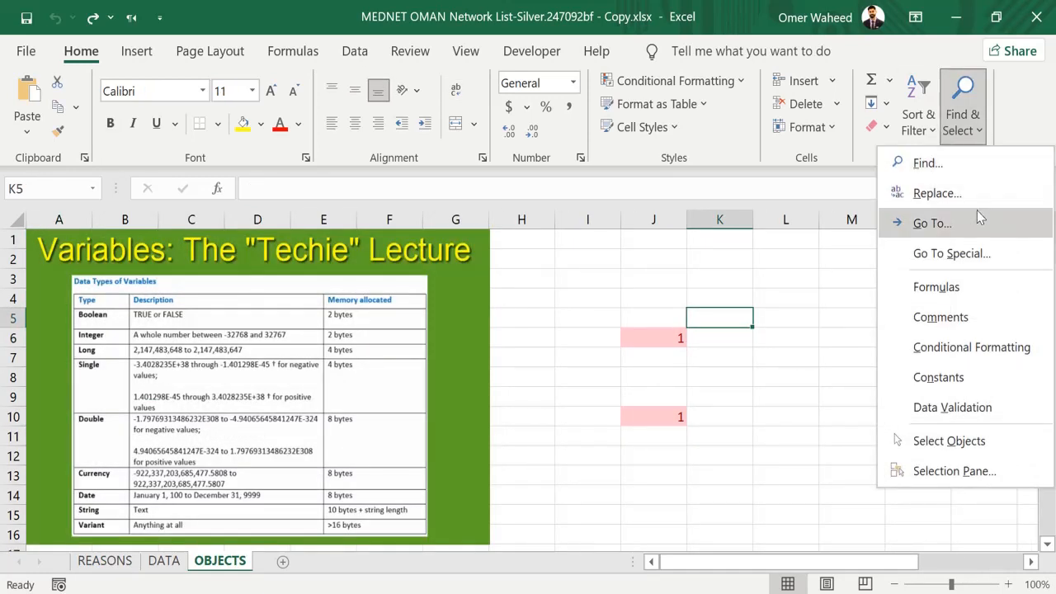
pyautogui.click(957, 249)
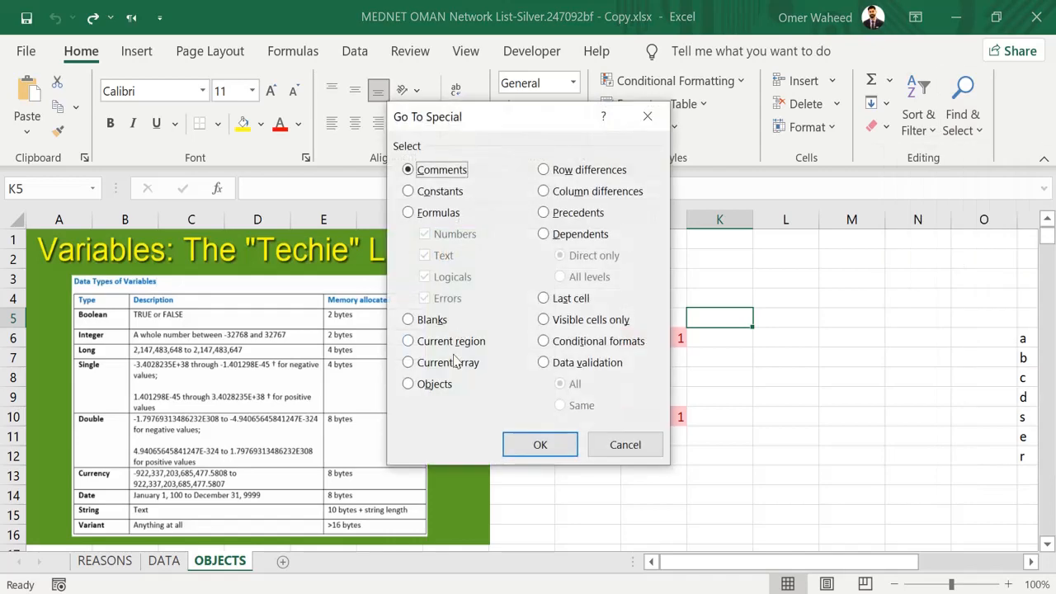
pyautogui.click(437, 213)
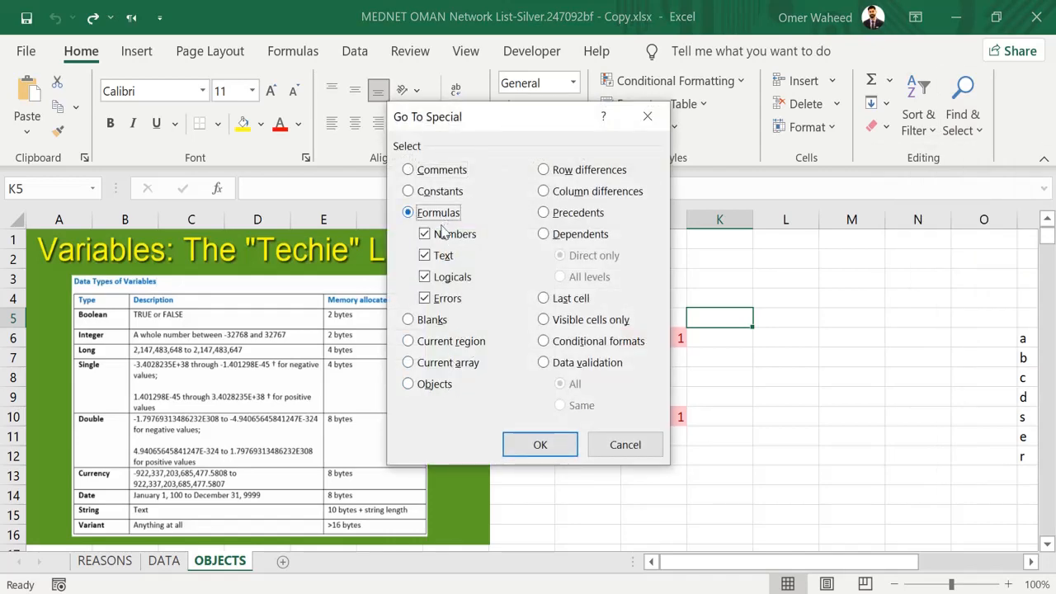
pyautogui.click(539, 445)
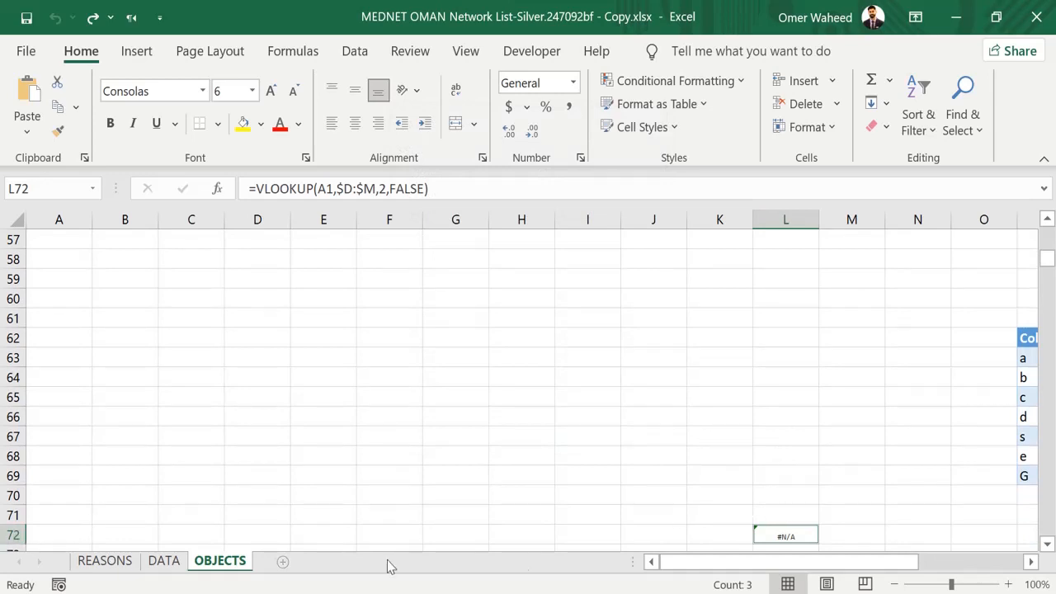
# Step: Delete the VLOOKUP formula in L72 on OBJECTS and return to cell A1
pyautogui.click(768, 541)
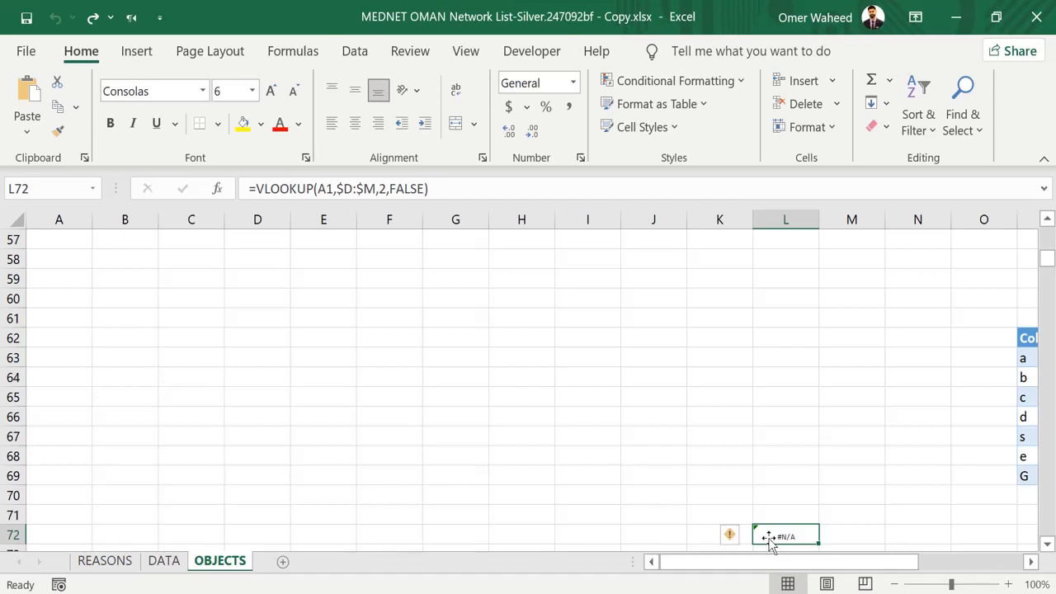
pyautogui.press('Delete')
pyautogui.click(729, 439)
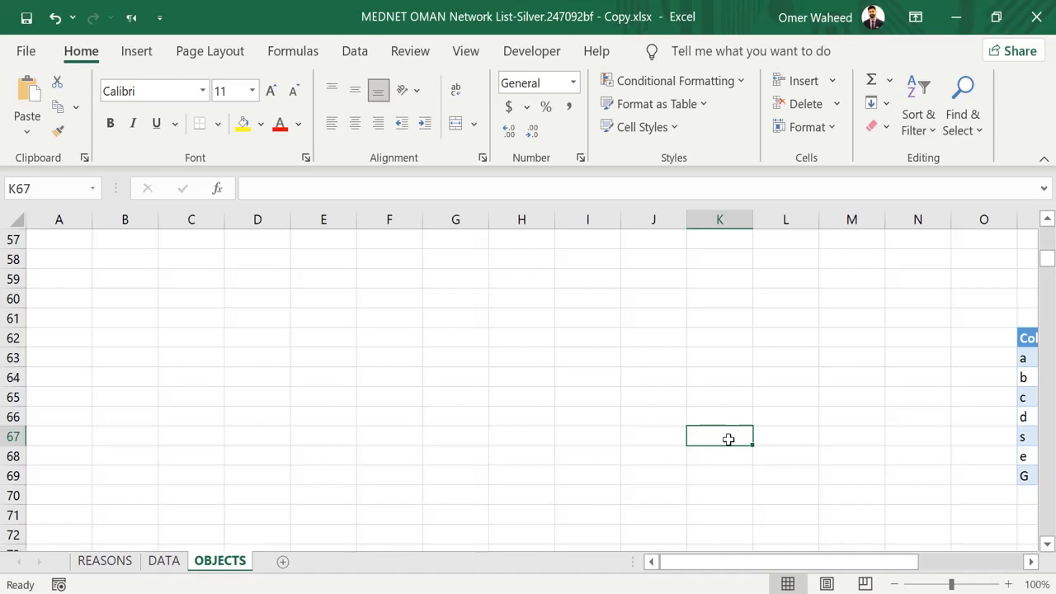
pyautogui.hotkey('ctrl', 'Home')
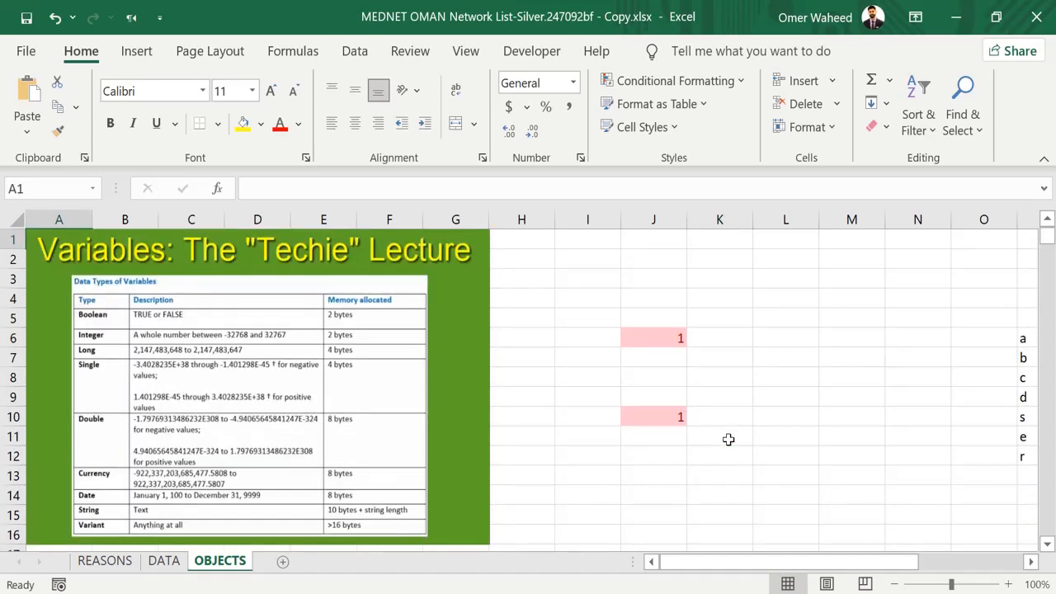
# Step: Review the "Defined names" item on the REASONS sheet, then return to cell I9 on OBJECTS
pyautogui.click(105, 561)
pyautogui.click(207, 402)
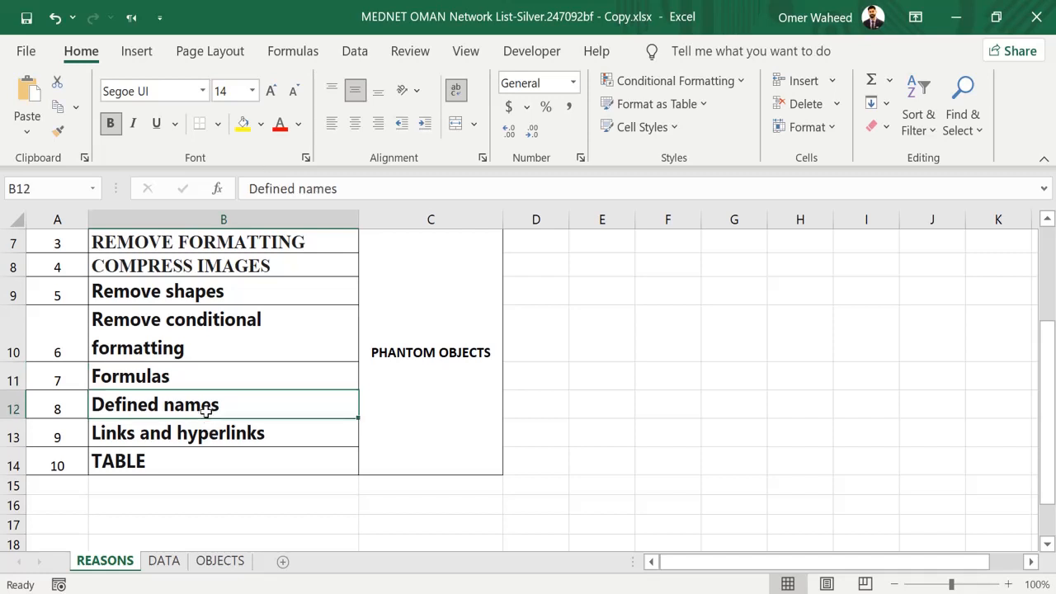
pyautogui.click(208, 563)
pyautogui.click(556, 400)
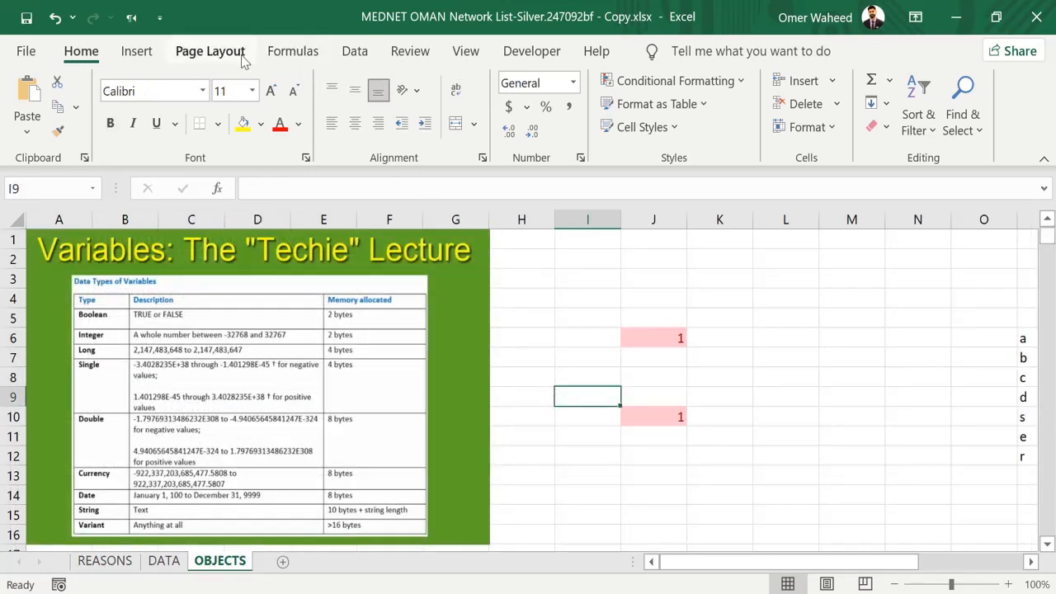
# Step: Bring up the Name Manager and go through its defined names down to PHARMACY
pyautogui.click(284, 54)
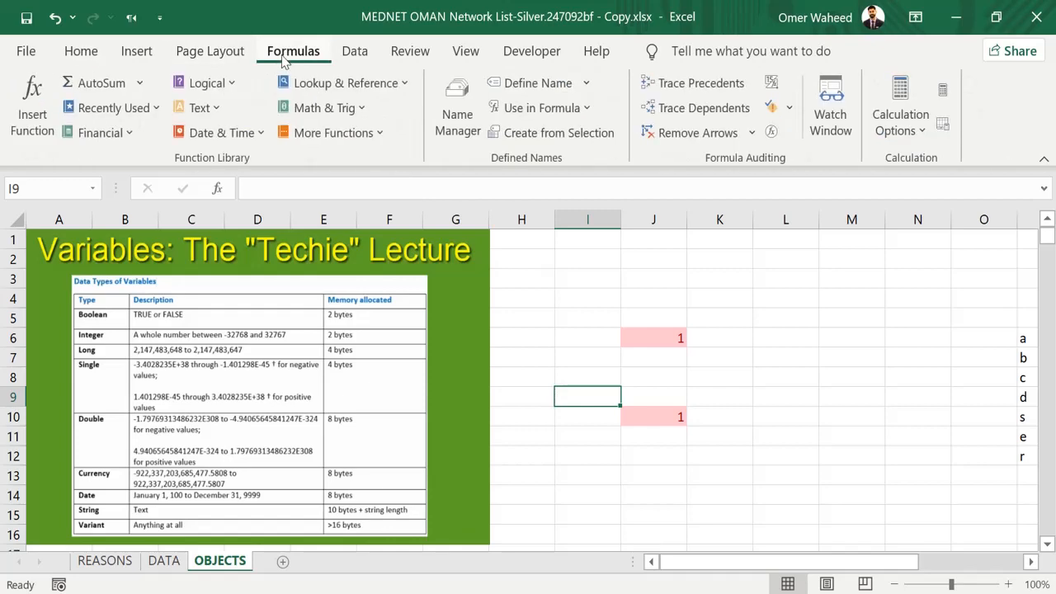
pyautogui.click(538, 83)
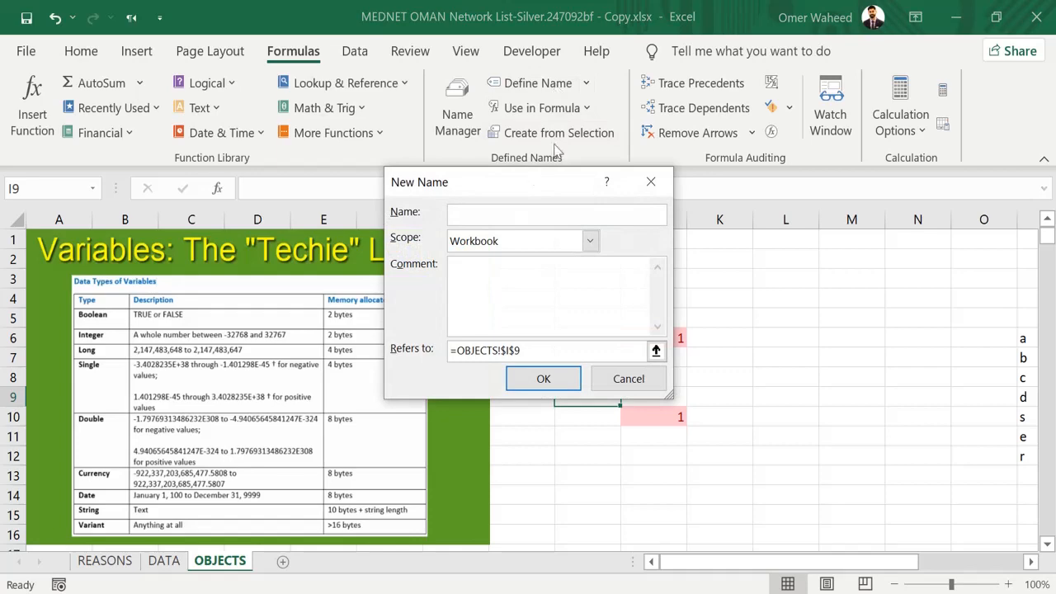
pyautogui.click(624, 379)
pyautogui.click(458, 132)
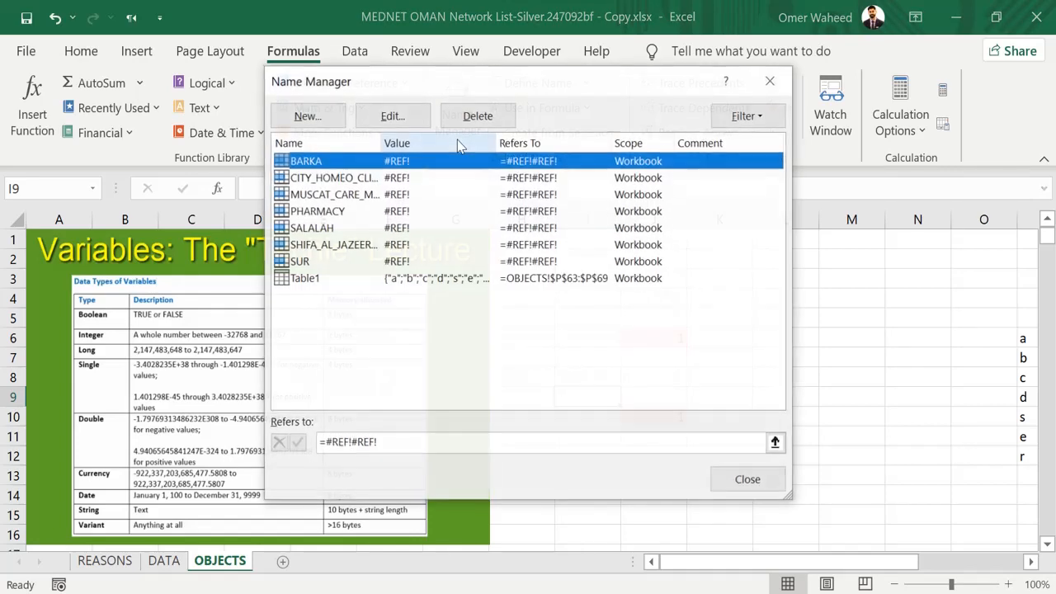
pyautogui.click(351, 181)
pyautogui.click(350, 197)
pyautogui.click(338, 212)
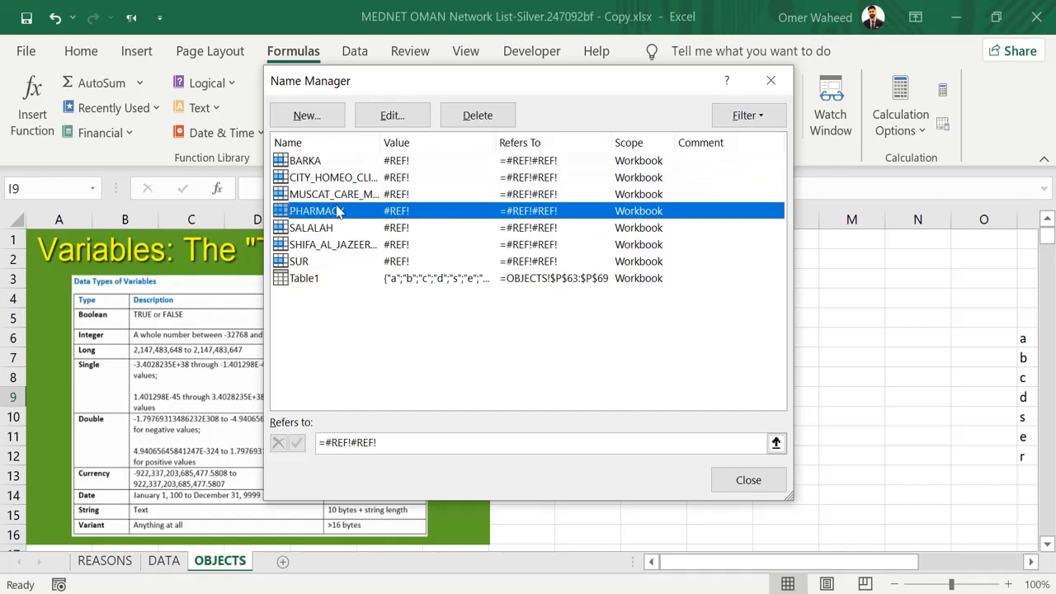
# Step: Inspect the definitions of the names PHARMACY and SHIFA_AL_JAZEERA_POLYCLINIC without changing them
pyautogui.doubleClick(339, 211)
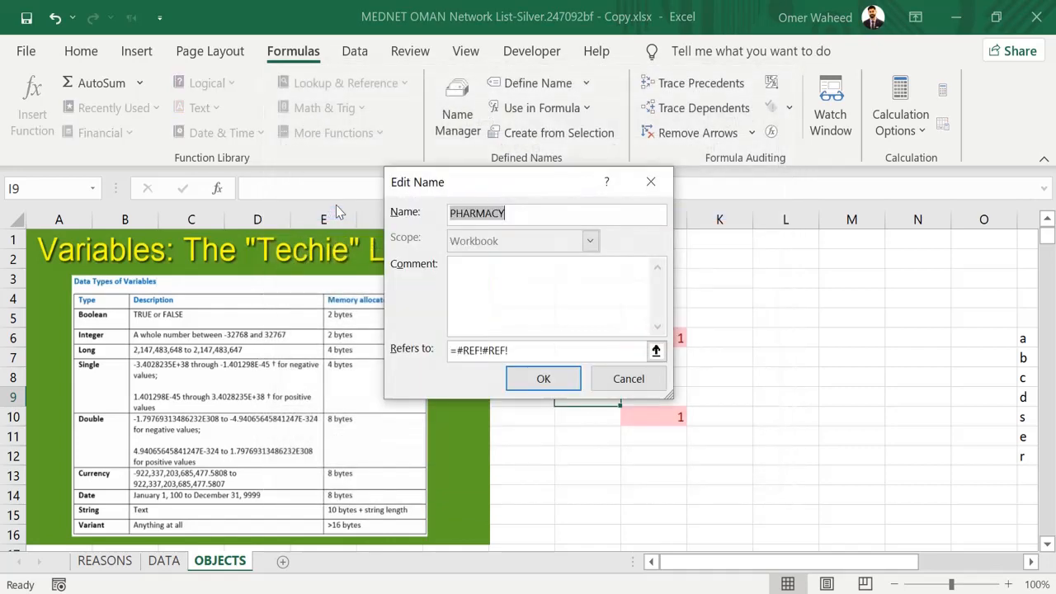
pyautogui.click(615, 379)
pyautogui.doubleClick(418, 245)
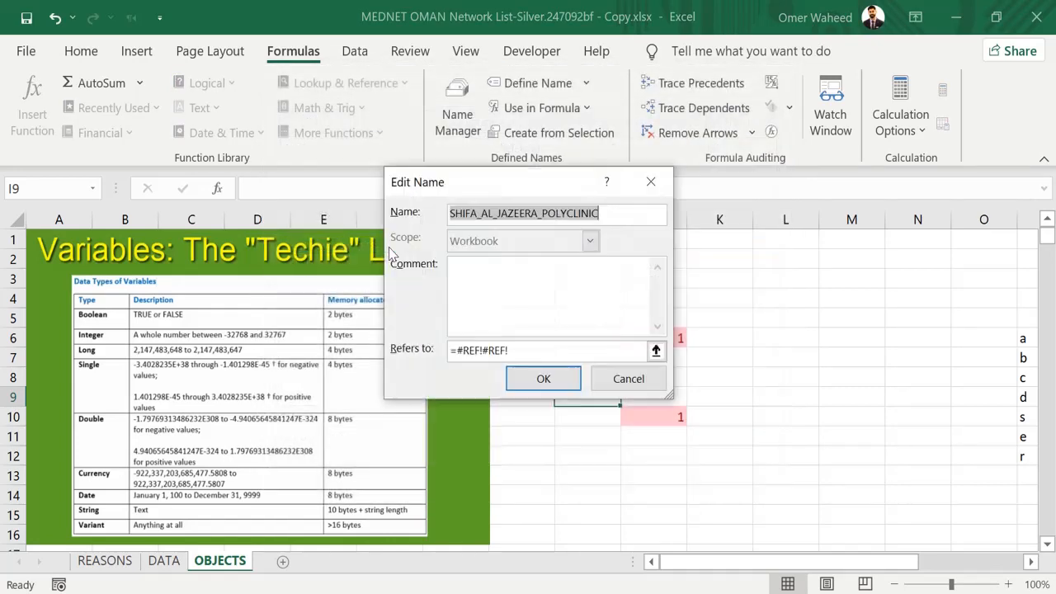
pyautogui.click(625, 379)
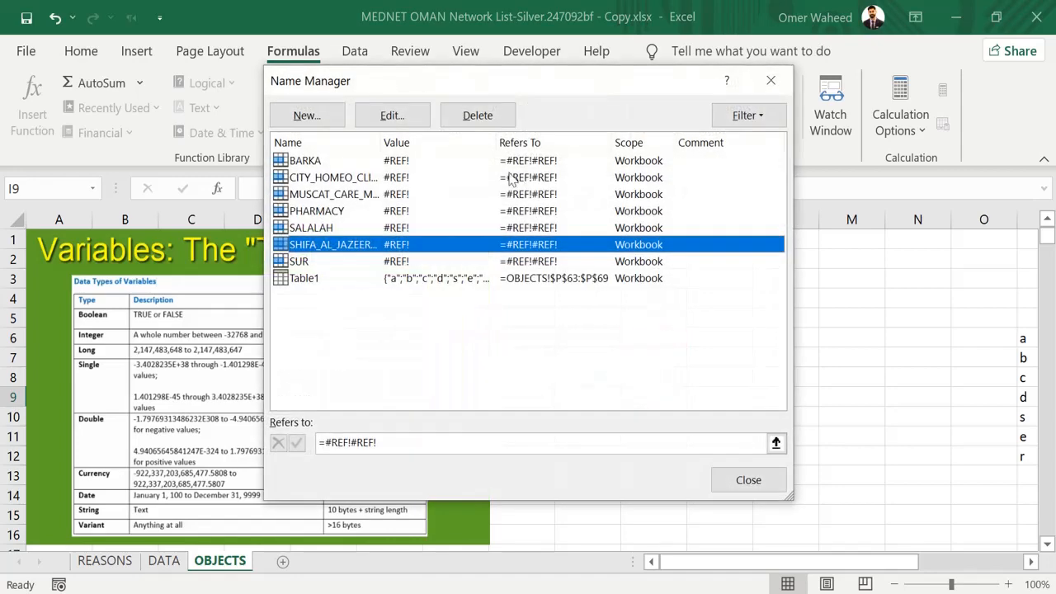
# Step: Delete the defined name PHARMACY and the one beginning with CITY_HOMEO_CLI from the workbook
pyautogui.click(353, 213)
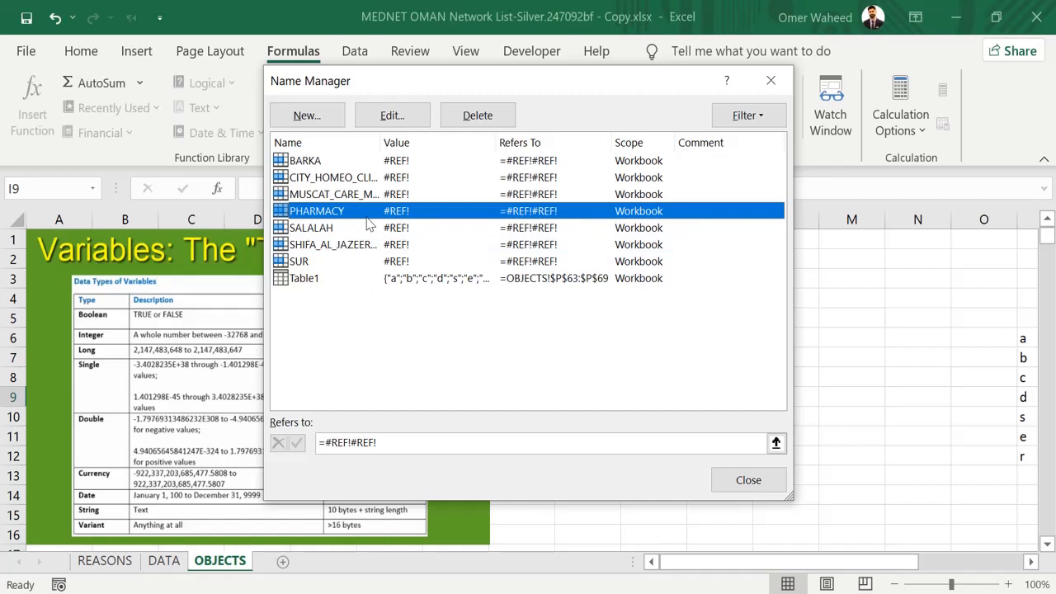
pyautogui.click(477, 115)
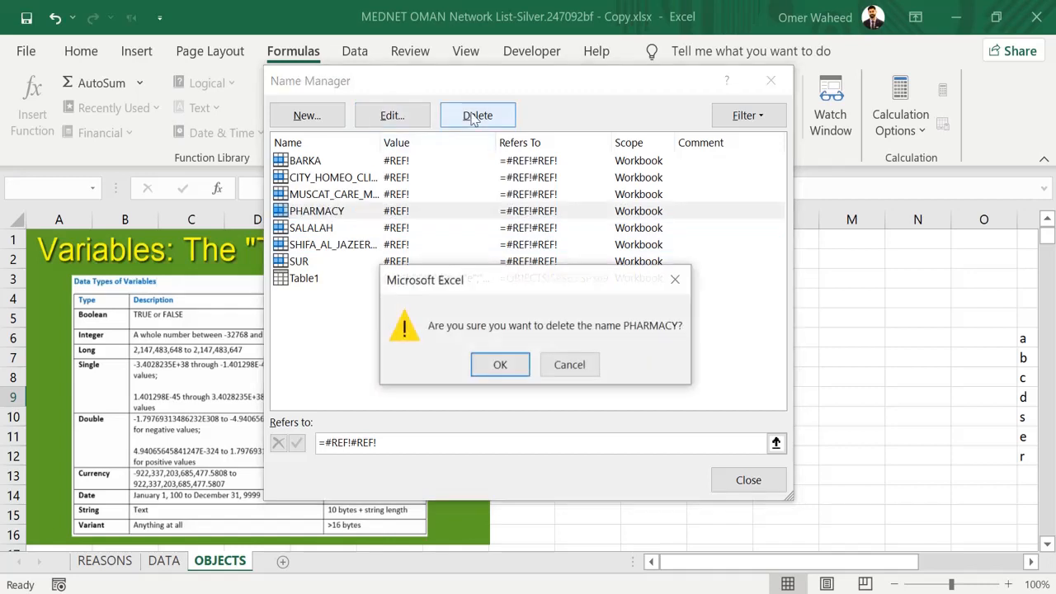
pyautogui.click(495, 373)
pyautogui.click(347, 178)
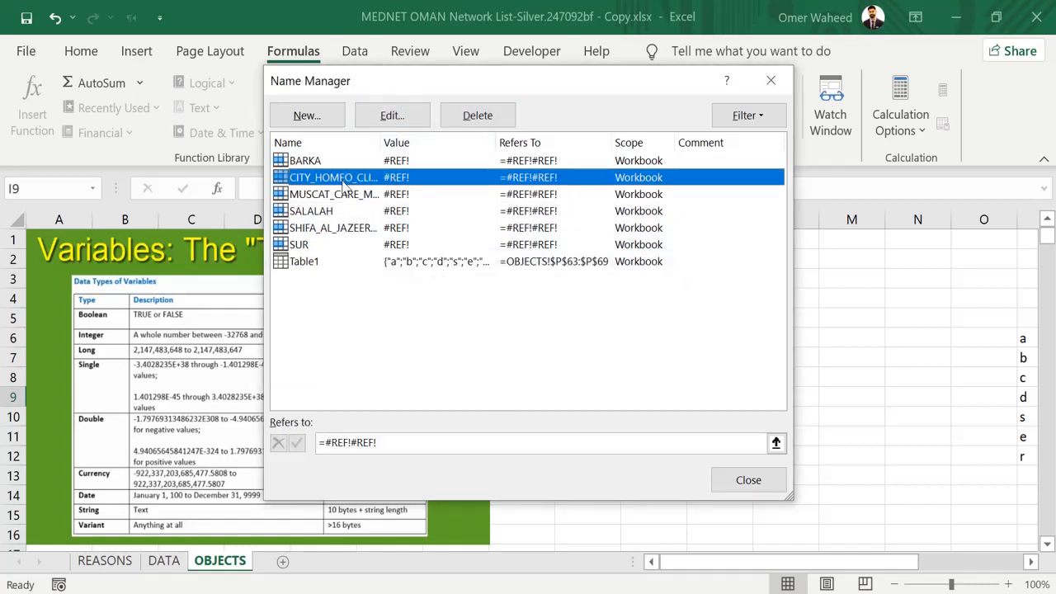
pyautogui.click(475, 116)
pyautogui.click(501, 365)
# Step: Inspect the definition of Table1, then leave the Name Manager and select cell M7
pyautogui.click(355, 245)
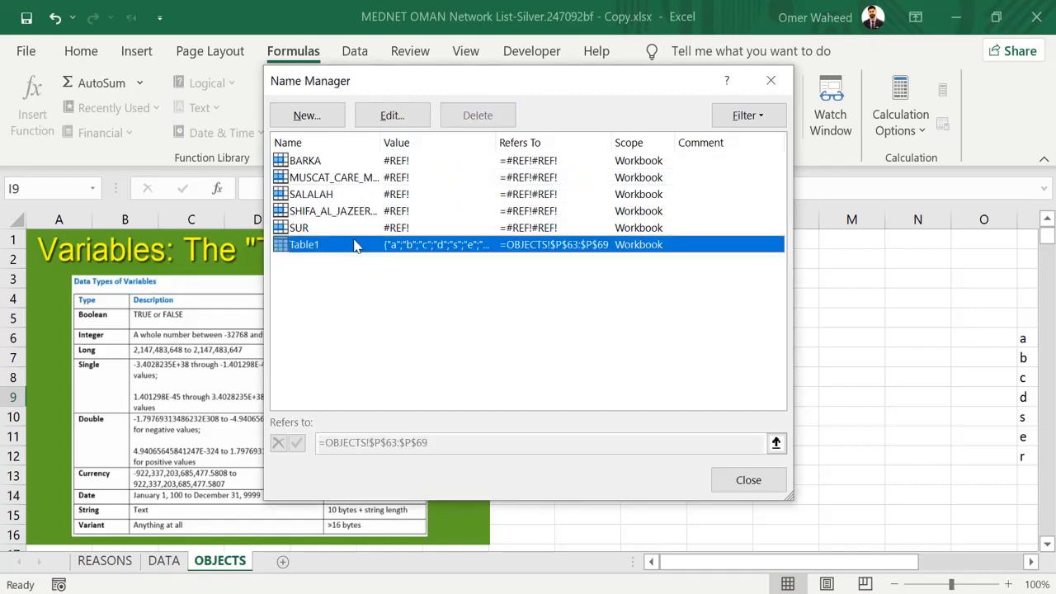
pyautogui.doubleClick(380, 245)
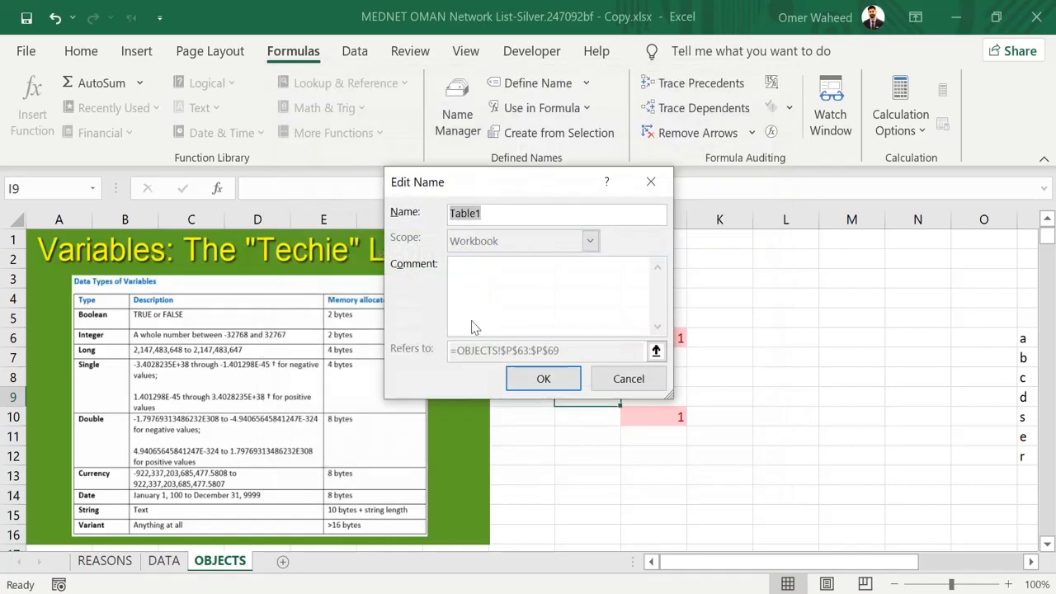
pyautogui.click(651, 181)
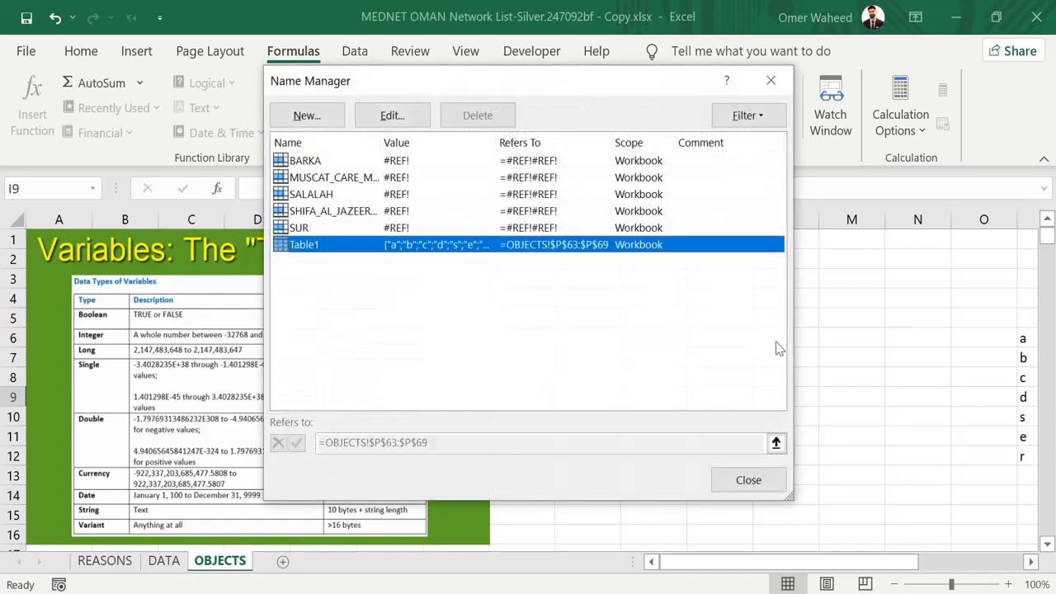
pyautogui.click(772, 493)
pyautogui.click(832, 362)
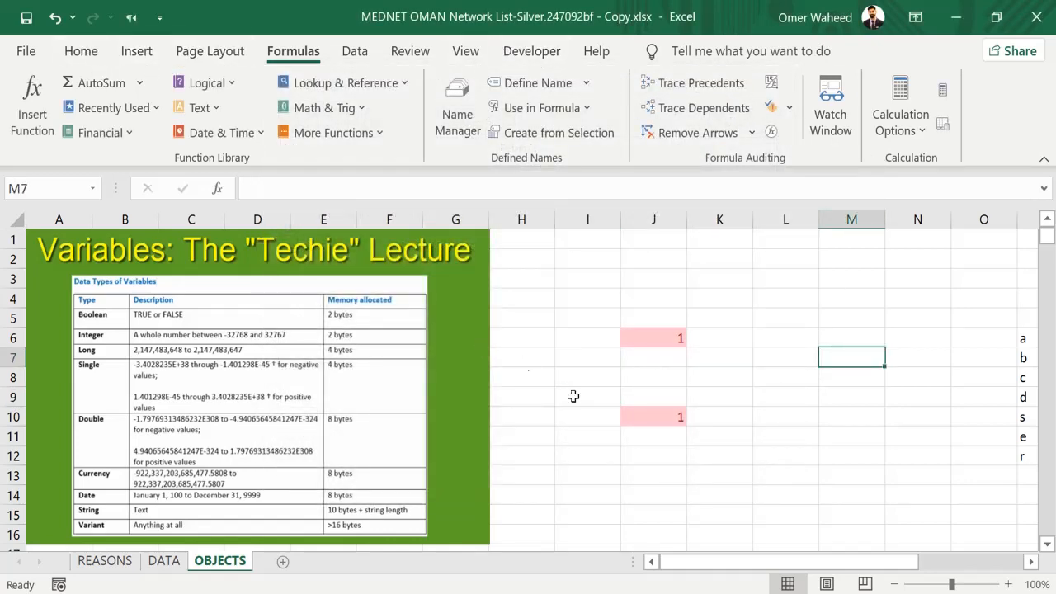
# Step: Search the OBJECTS sheet for Table1 in column P, looking over the cells further down as well
pyautogui.click(598, 412)
pyautogui.scroll(-20, 598, 412)
pyautogui.scroll(2, 598, 413)
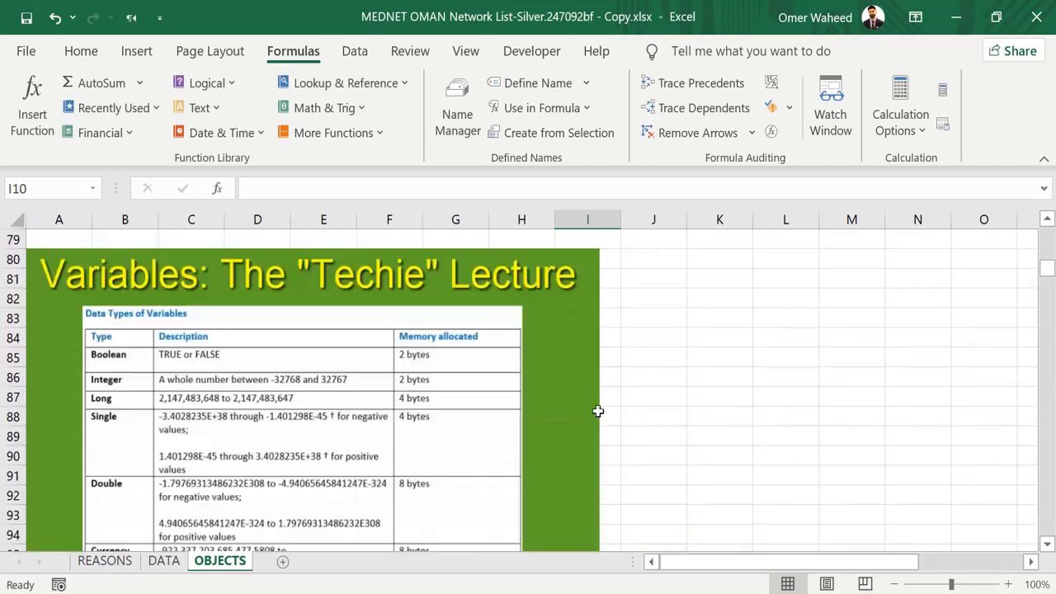
pyautogui.moveTo(747, 562); pyautogui.dragTo(809, 564)
pyautogui.scroll(-18, 802, 547)
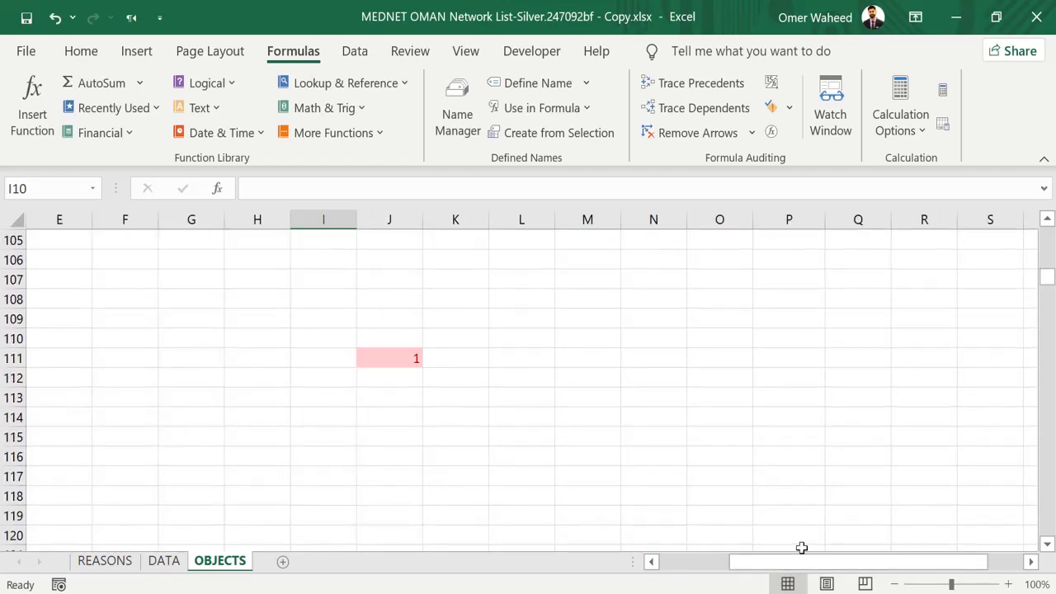
pyautogui.scroll(-20, 801, 547)
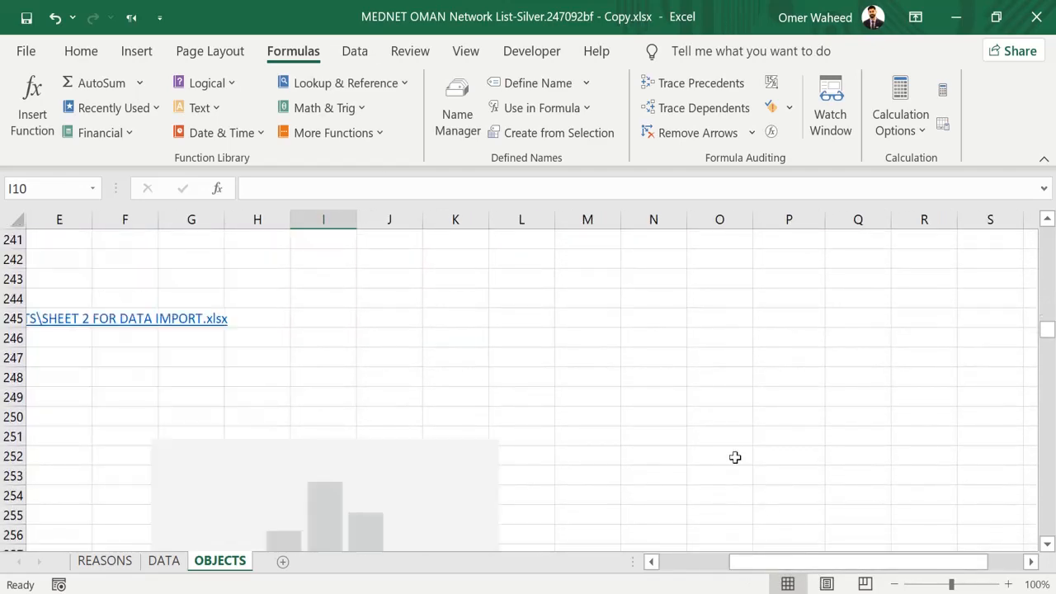
pyautogui.scroll(10, 735, 455)
pyautogui.moveTo(771, 564); pyautogui.dragTo(715, 559)
pyautogui.scroll(20, 729, 467)
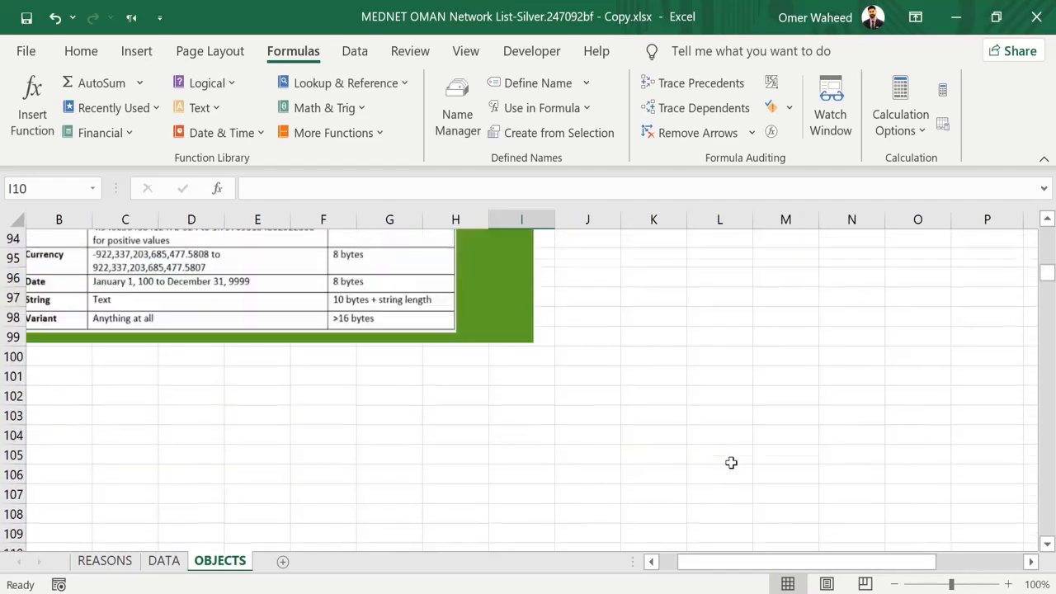
pyautogui.scroll(9, 731, 463)
pyautogui.scroll(-10, 731, 462)
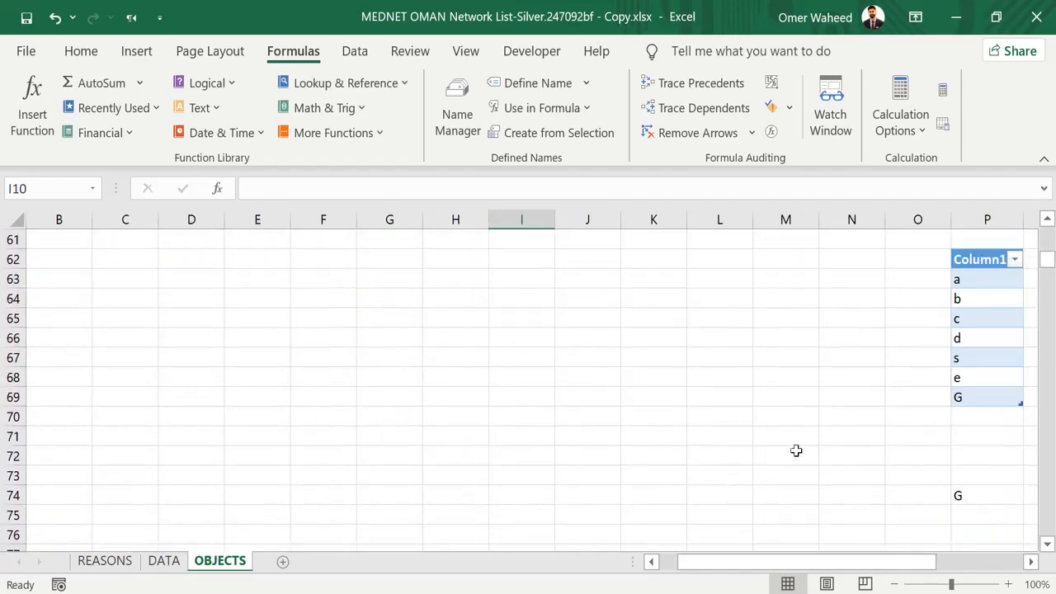
# Step: Convert Table1 to a normal range and clear the contents of P61:P72
pyautogui.click(997, 319)
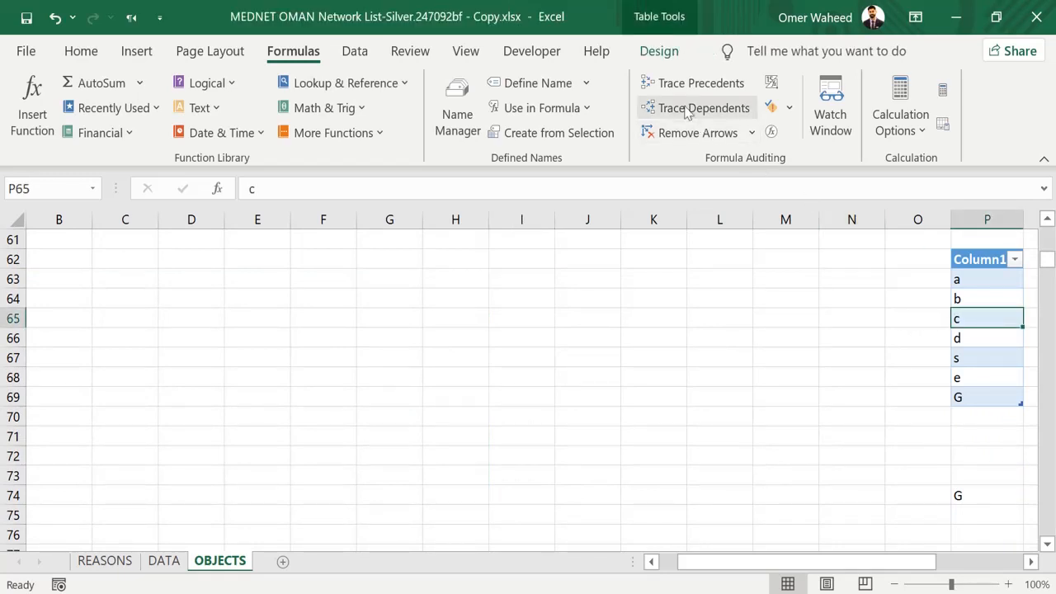
pyautogui.click(661, 51)
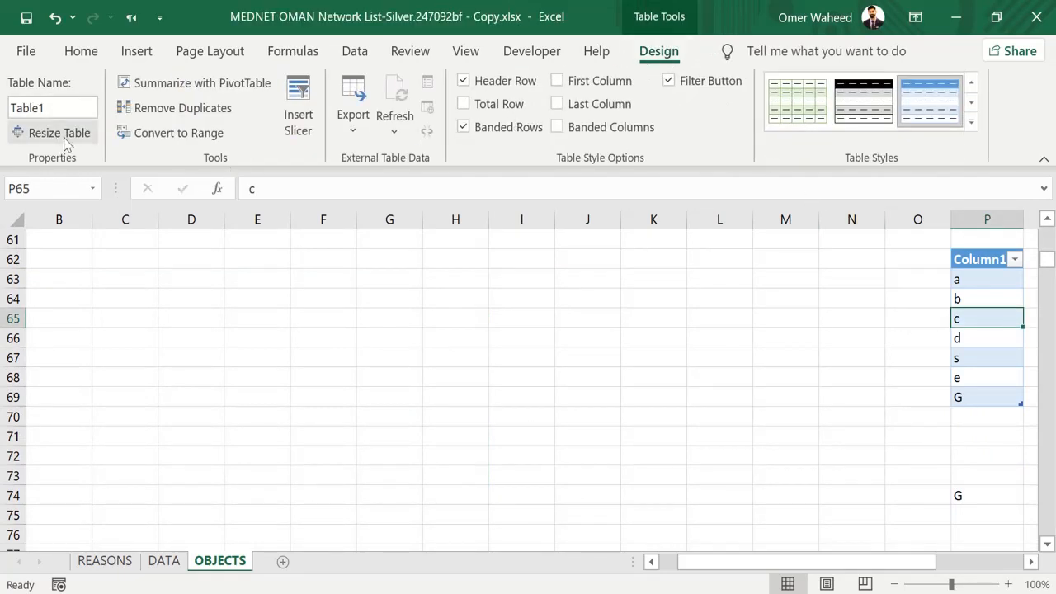
pyautogui.click(142, 134)
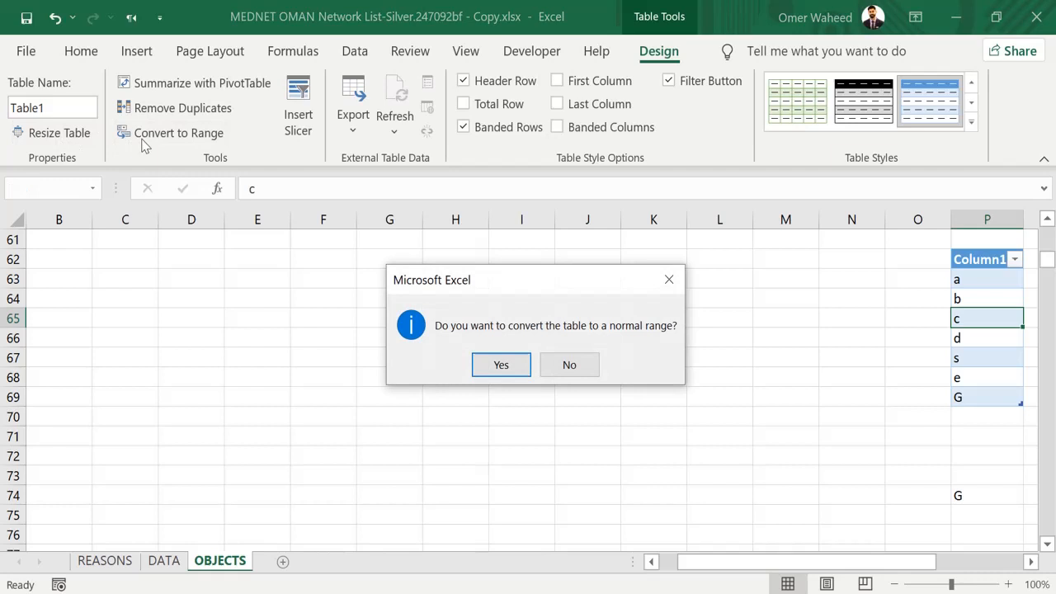
pyautogui.click(493, 368)
pyautogui.moveTo(959, 241); pyautogui.dragTo(964, 448)
pyautogui.press('Delete')
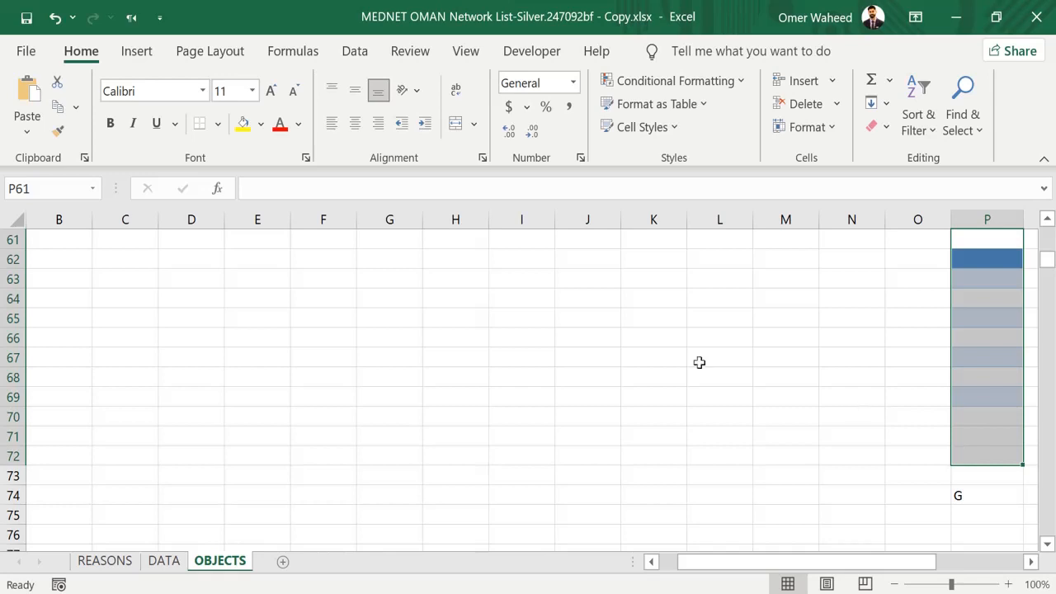
# Step: Select P61:P73 to check the former table's cells, then select the Links and hyperlinks entry on the REASONS sheet
pyautogui.click(622, 342)
pyautogui.moveTo(966, 231); pyautogui.dragTo(1007, 467)
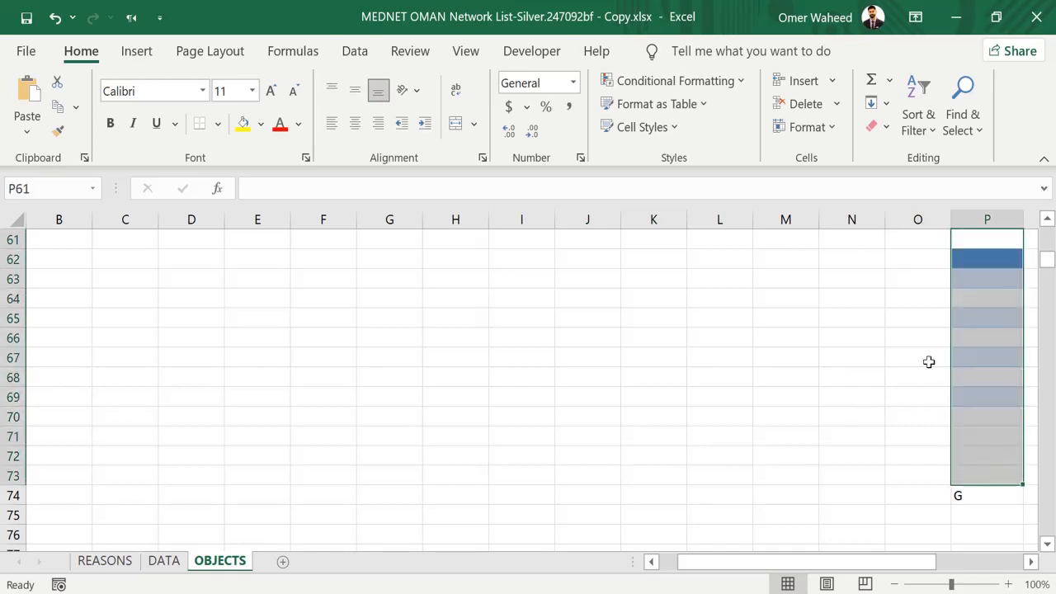
pyautogui.click(805, 275)
pyautogui.click(105, 561)
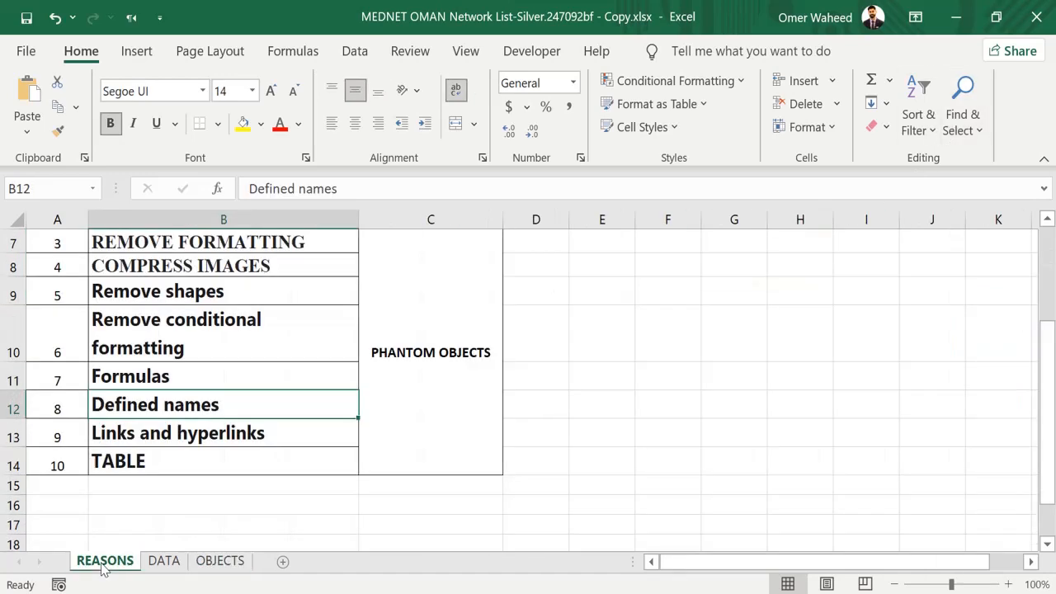
pyautogui.click(257, 436)
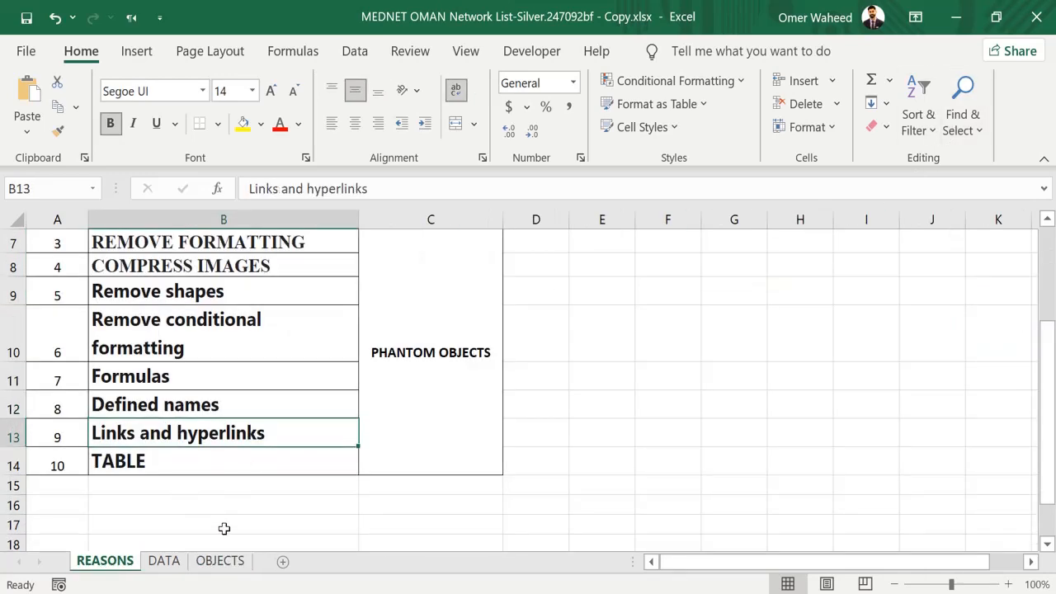
# Step: Return to the OBJECTS sheet, select cell I68, and check the workbook's existing data connections before closing the list
pyautogui.click(219, 561)
pyautogui.click(553, 376)
pyautogui.scroll(12, 554, 378)
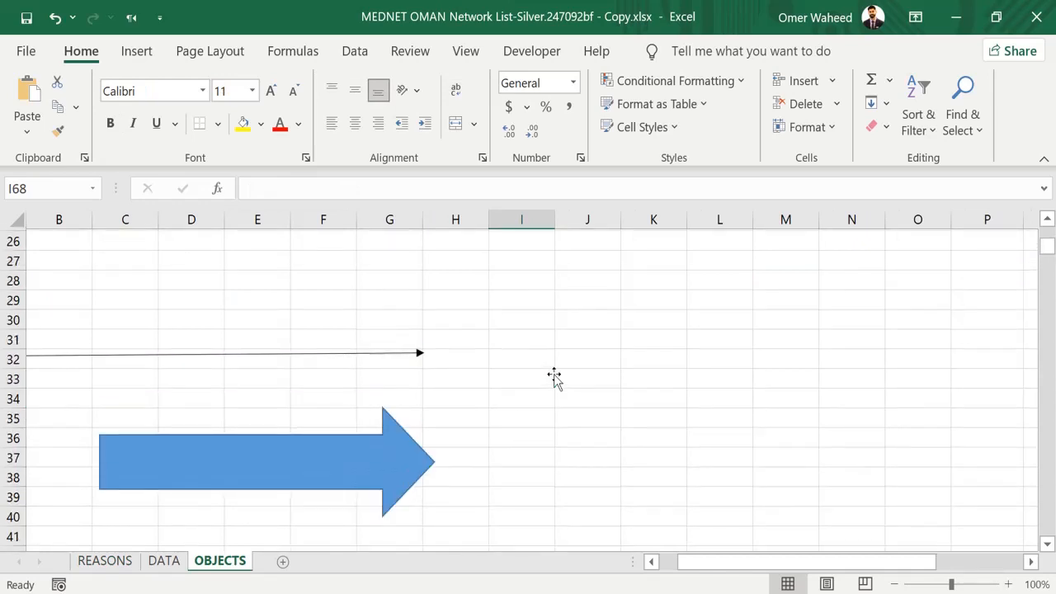
pyautogui.scroll(8, 554, 377)
pyautogui.scroll(-10, 554, 378)
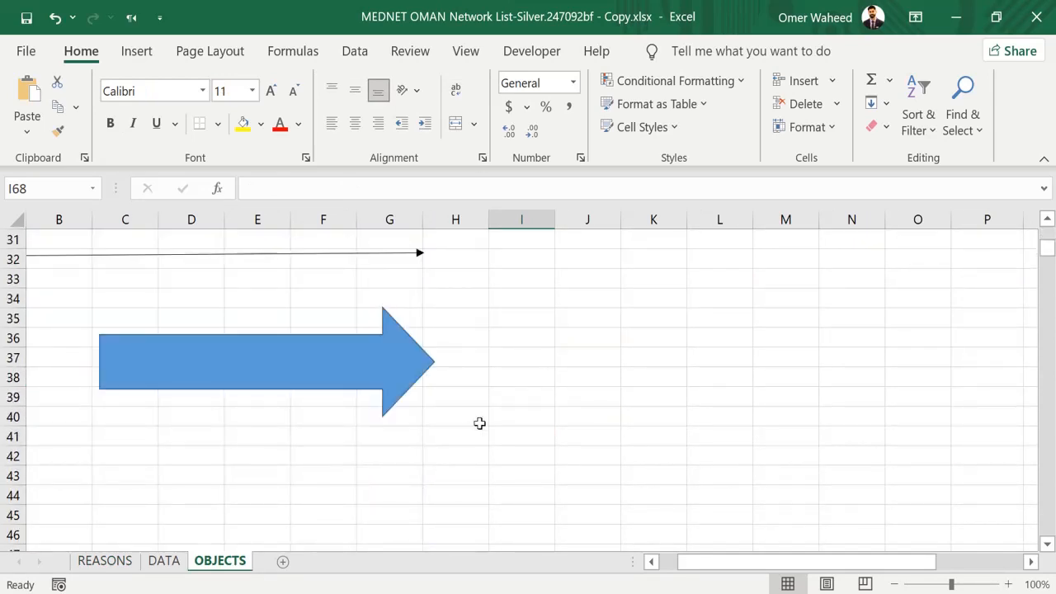
pyautogui.click(221, 56)
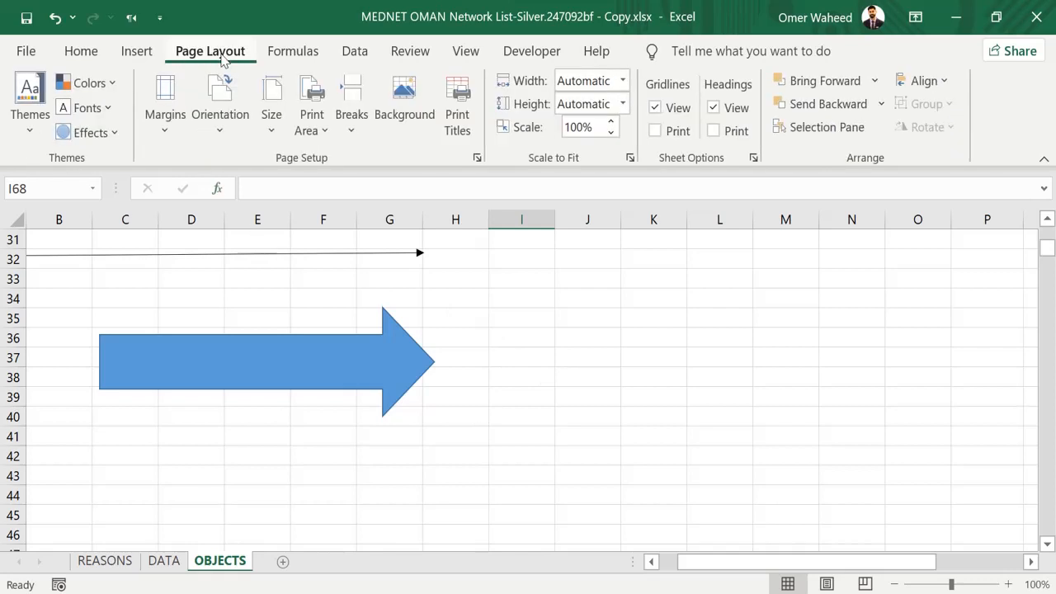
pyautogui.click(269, 53)
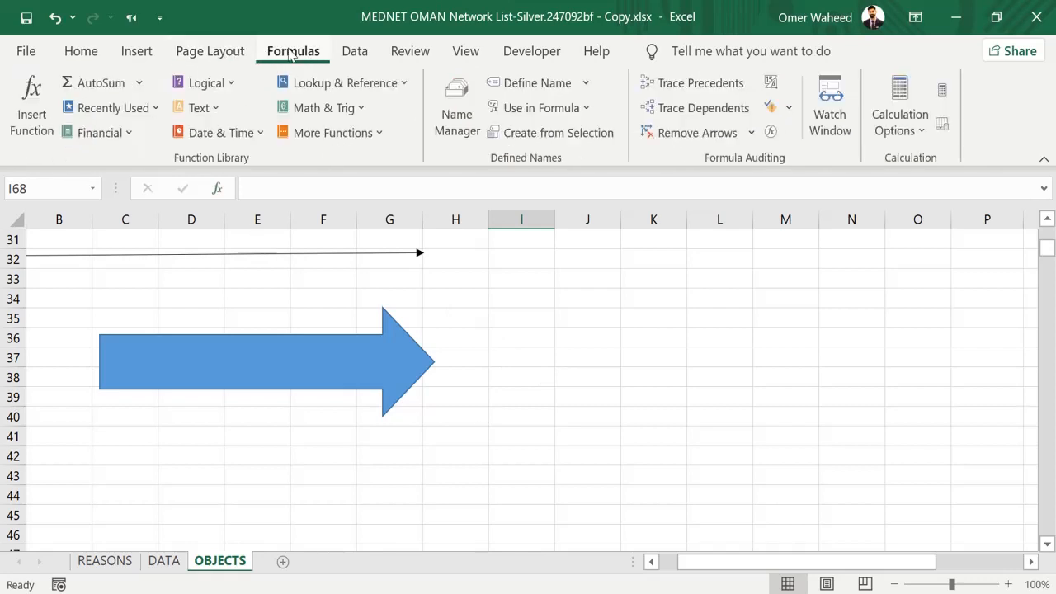
pyautogui.click(355, 61)
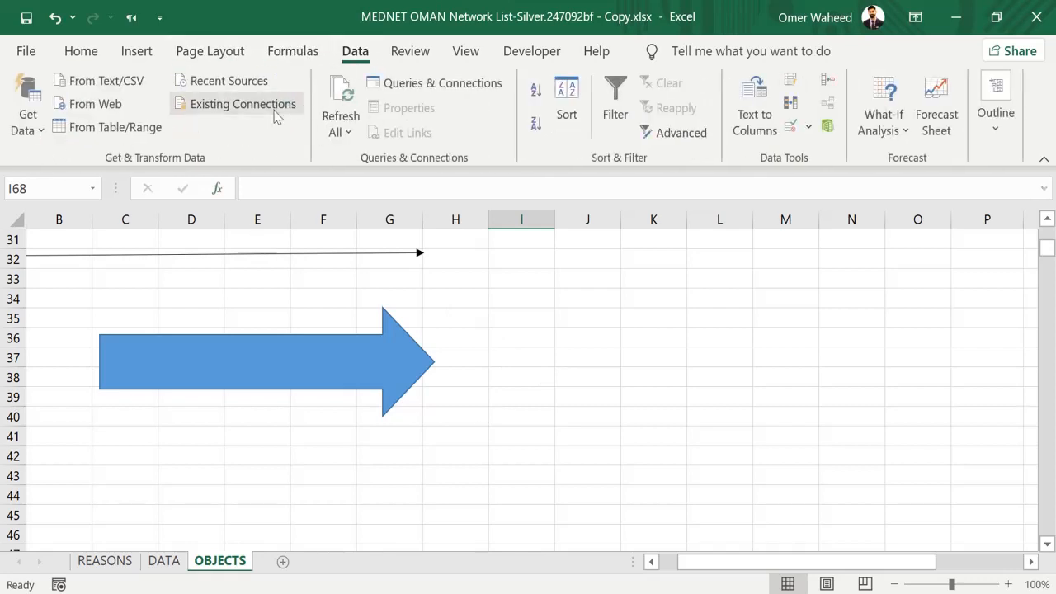
pyautogui.click(276, 115)
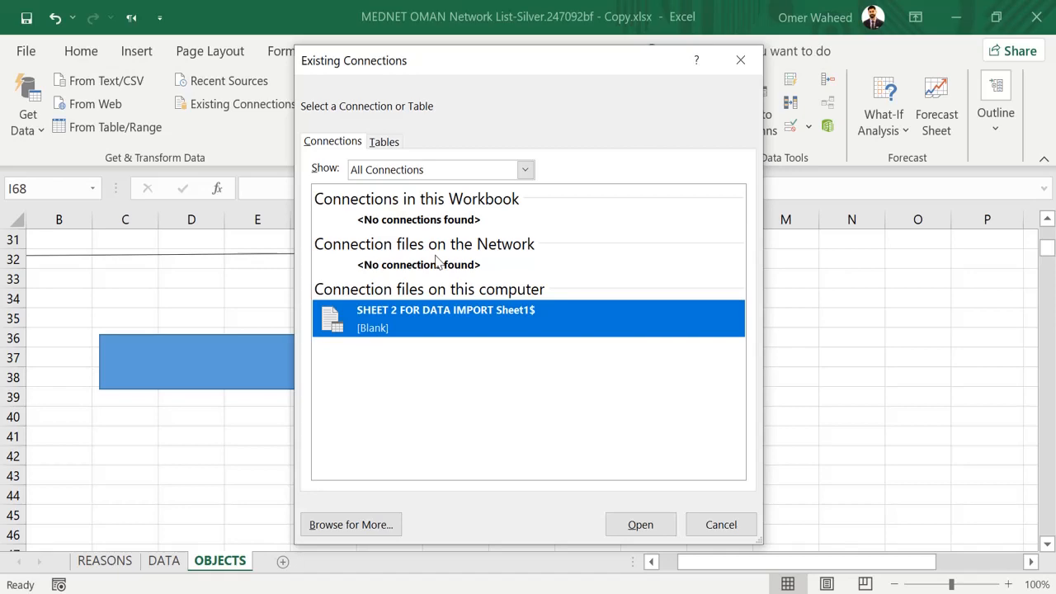
pyautogui.press('Escape')
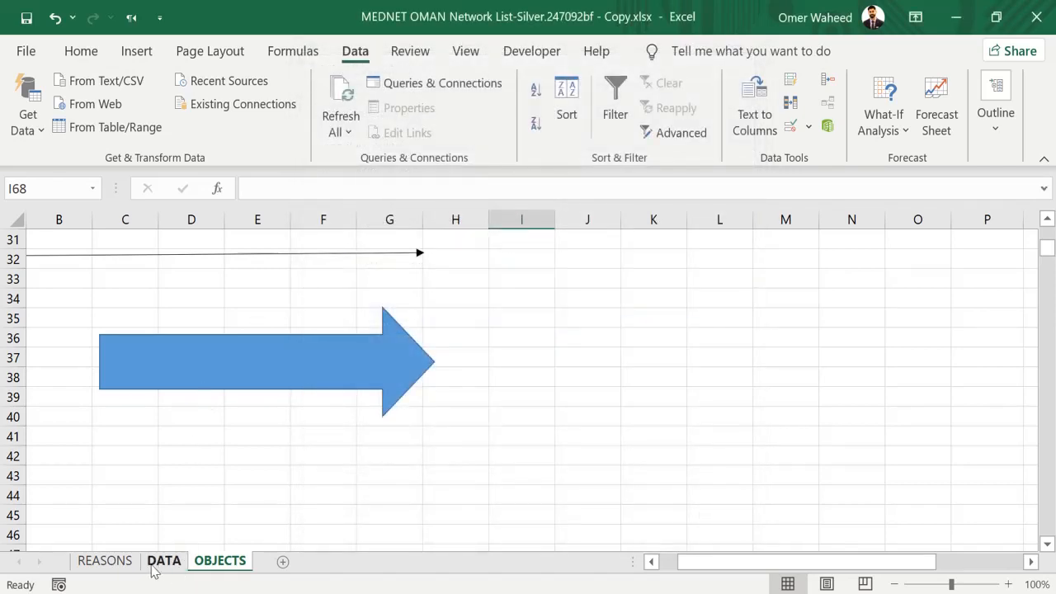
# Step: Select the TABLE entry in the REASONS sheet's list and return to the OBJECTS sheet
pyautogui.click(104, 561)
pyautogui.click(190, 460)
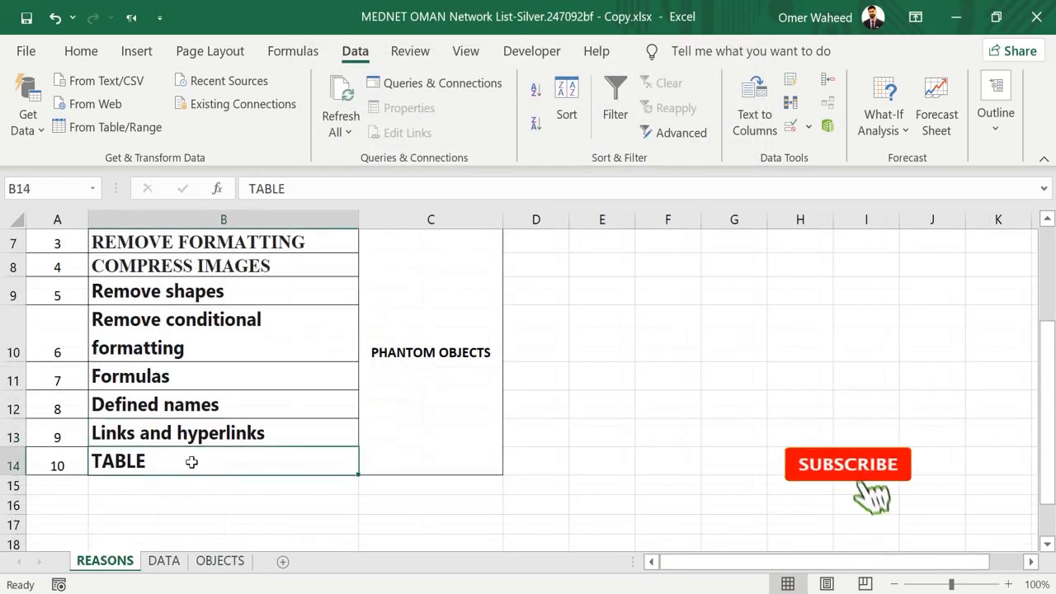
pyautogui.click(219, 560)
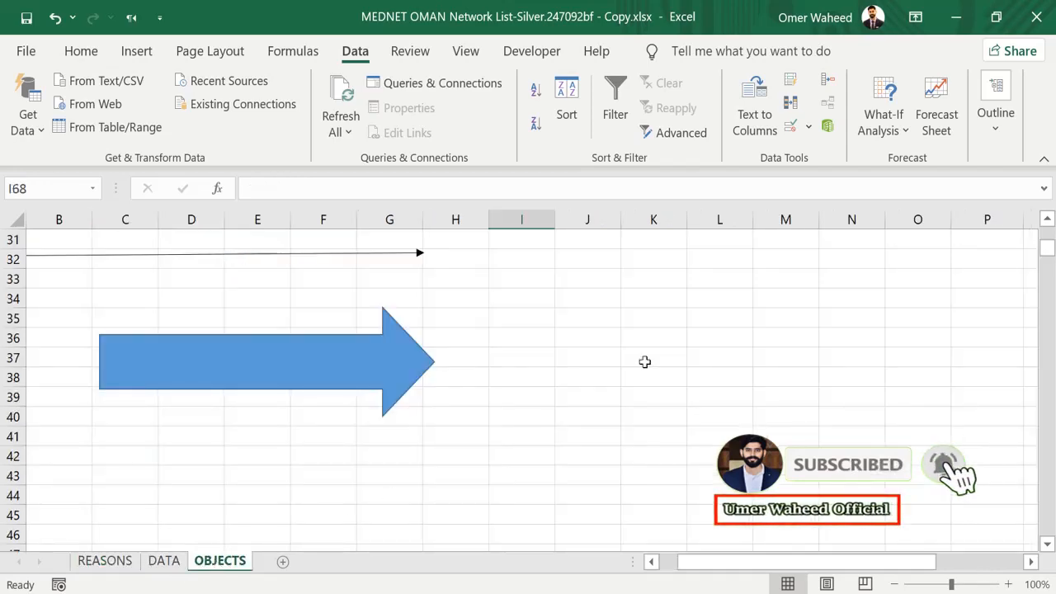
# Step: Locate the cells containing comments on the OBJECTS sheet with Go To Special, then select cell I342
pyautogui.click(83, 53)
pyautogui.click(958, 124)
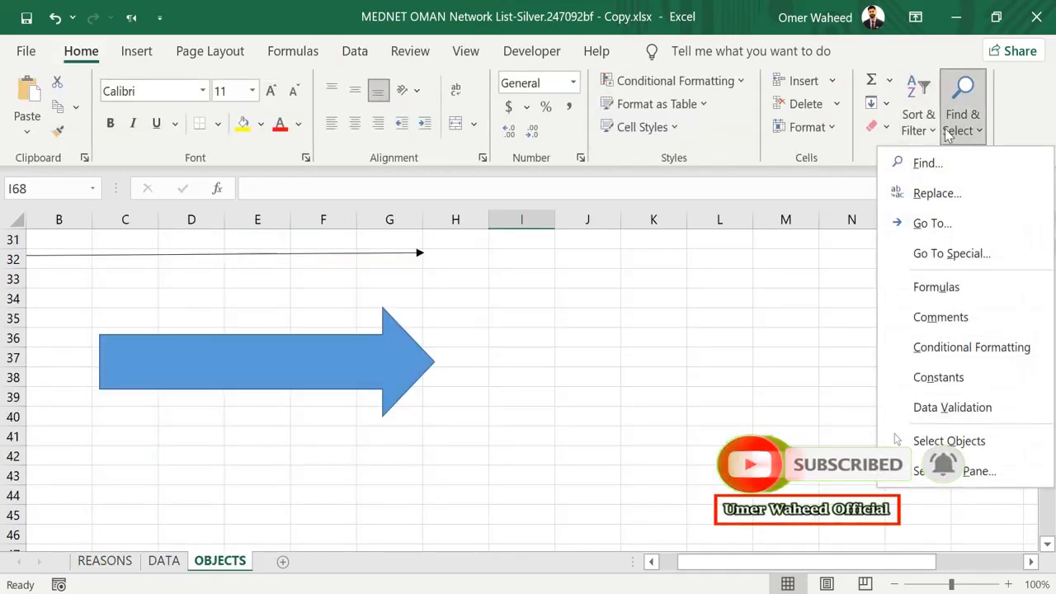
pyautogui.click(949, 252)
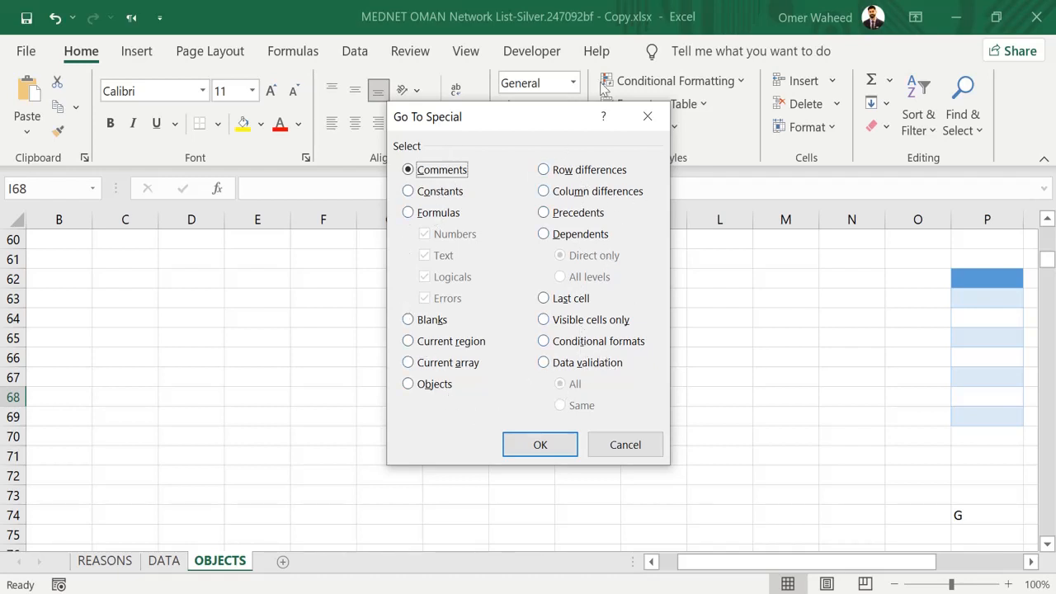
pyautogui.click(537, 443)
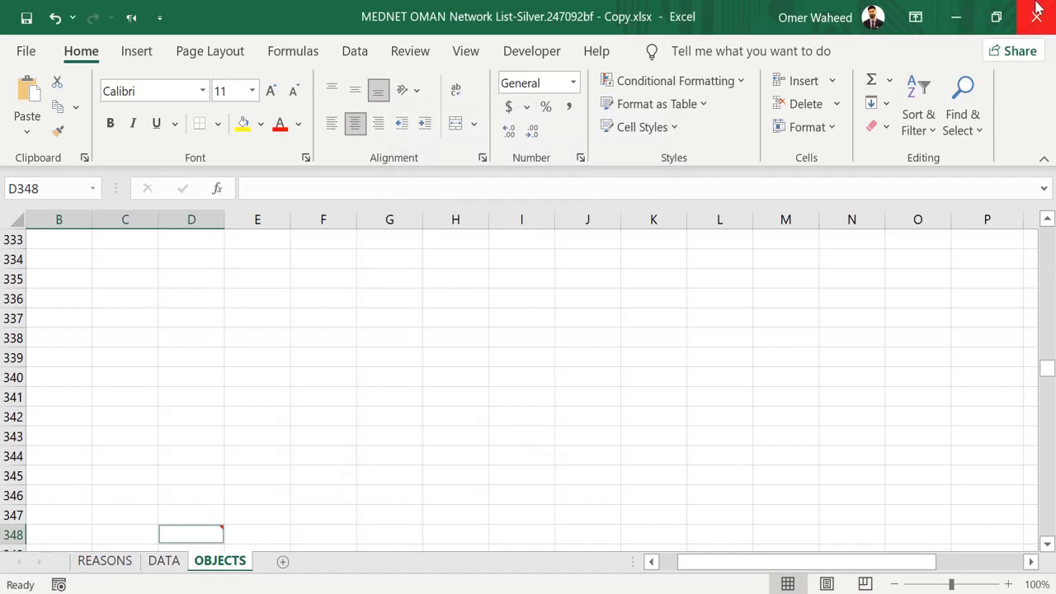
pyautogui.click(502, 417)
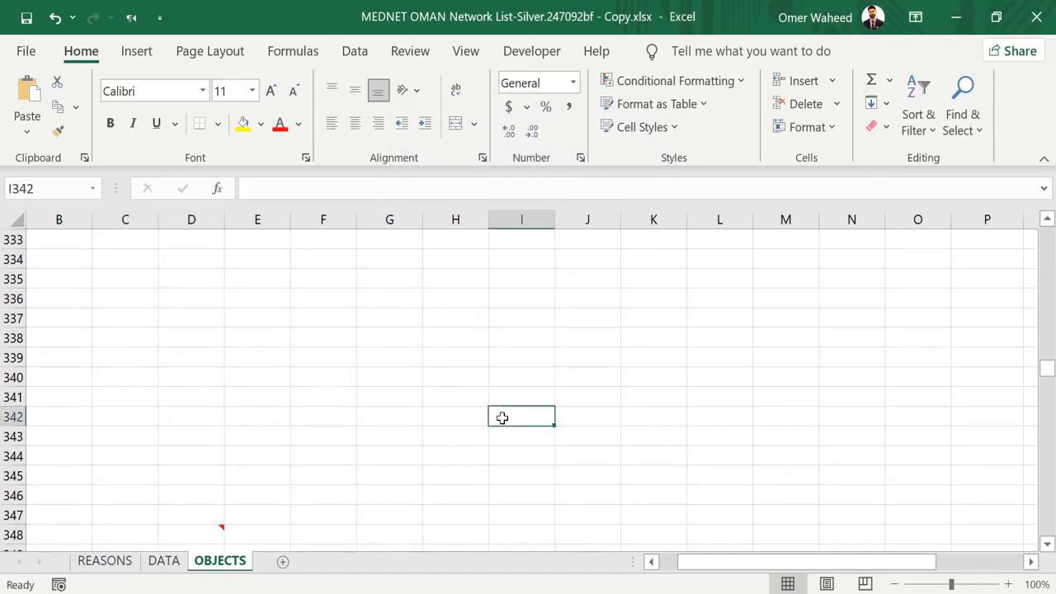